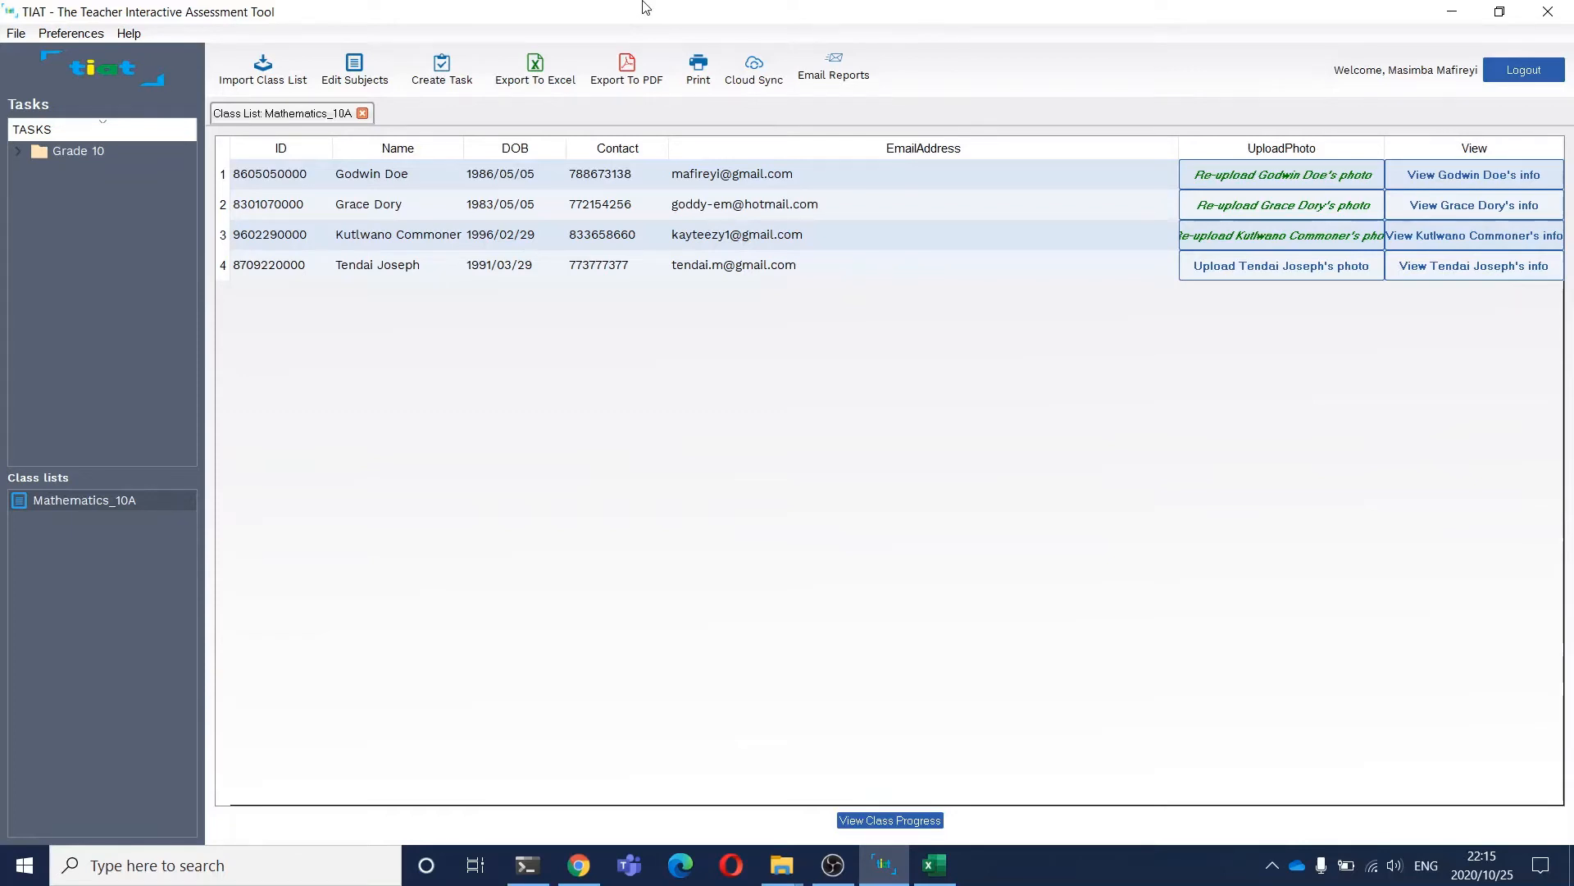
Step: Start a new task for Mathematics_10A named "Task 1" with 5 questions
left_click(442, 68)
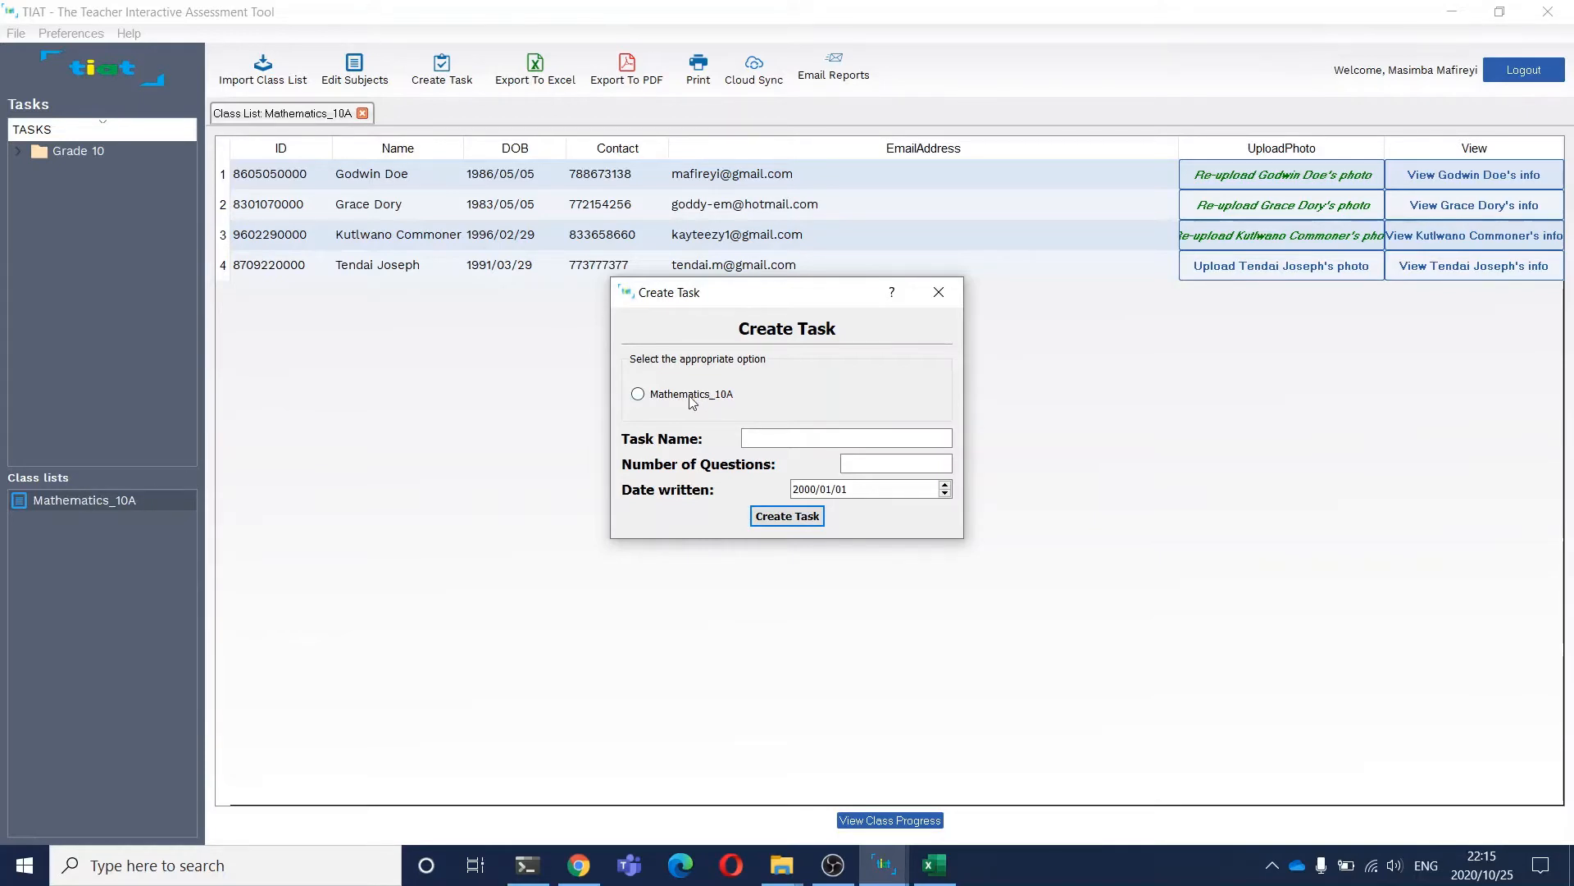
left_click(640, 395)
type("Task 1")
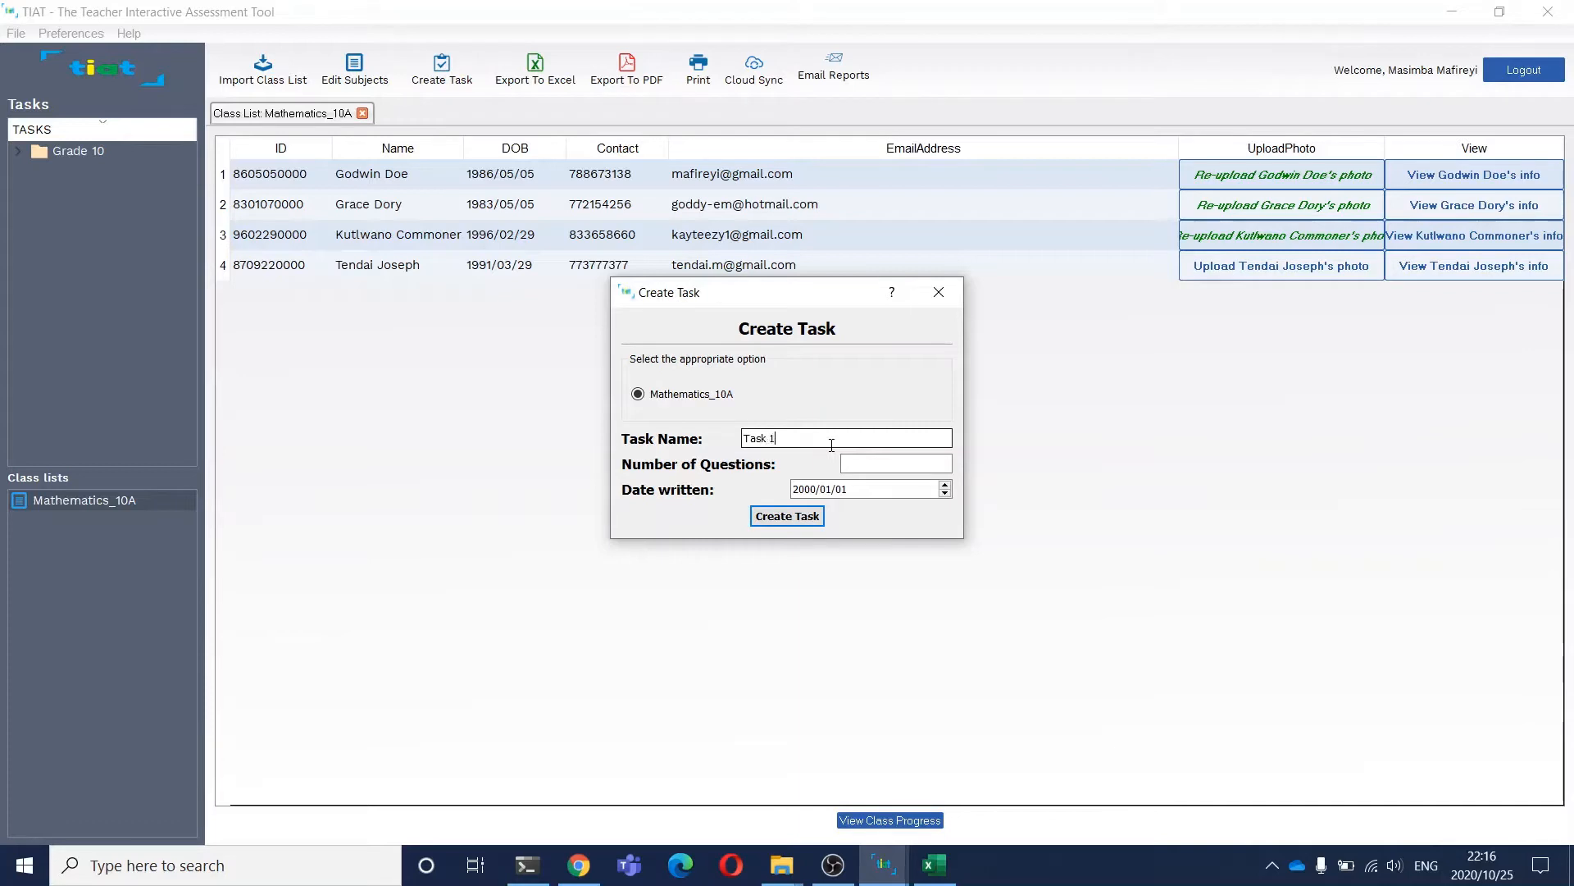
key("Tab")
type("5")
Step: Set the date written to 2020/09/30 and proceed to the task's question details
key("Tab")
type("20/01/")
type("0")
type("3")
left_click(829, 489)
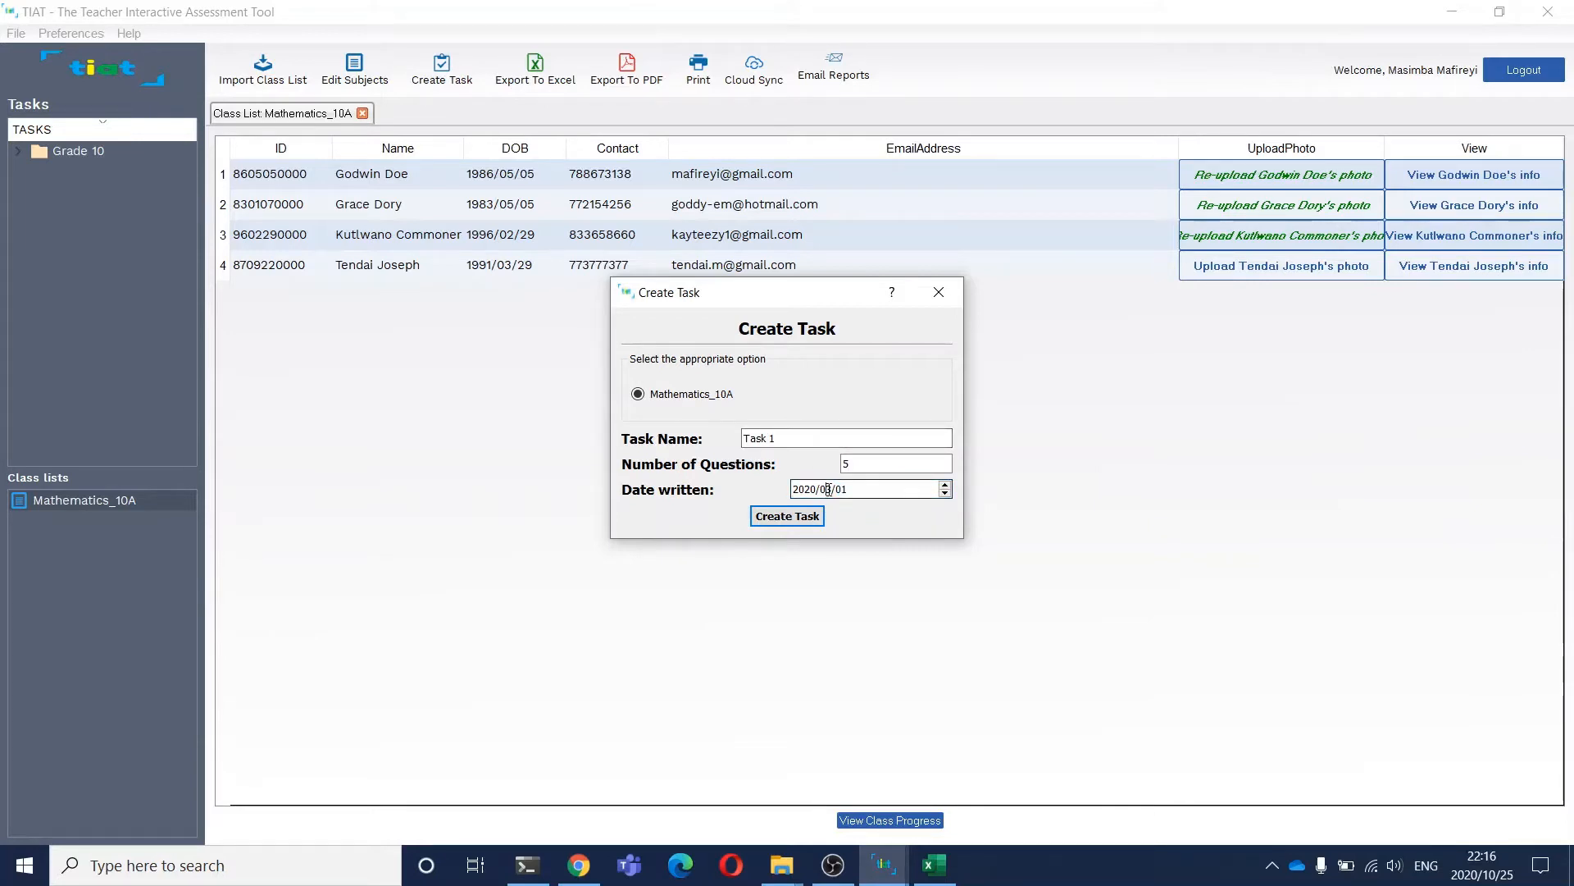
key("BackSpace")
type("9/30")
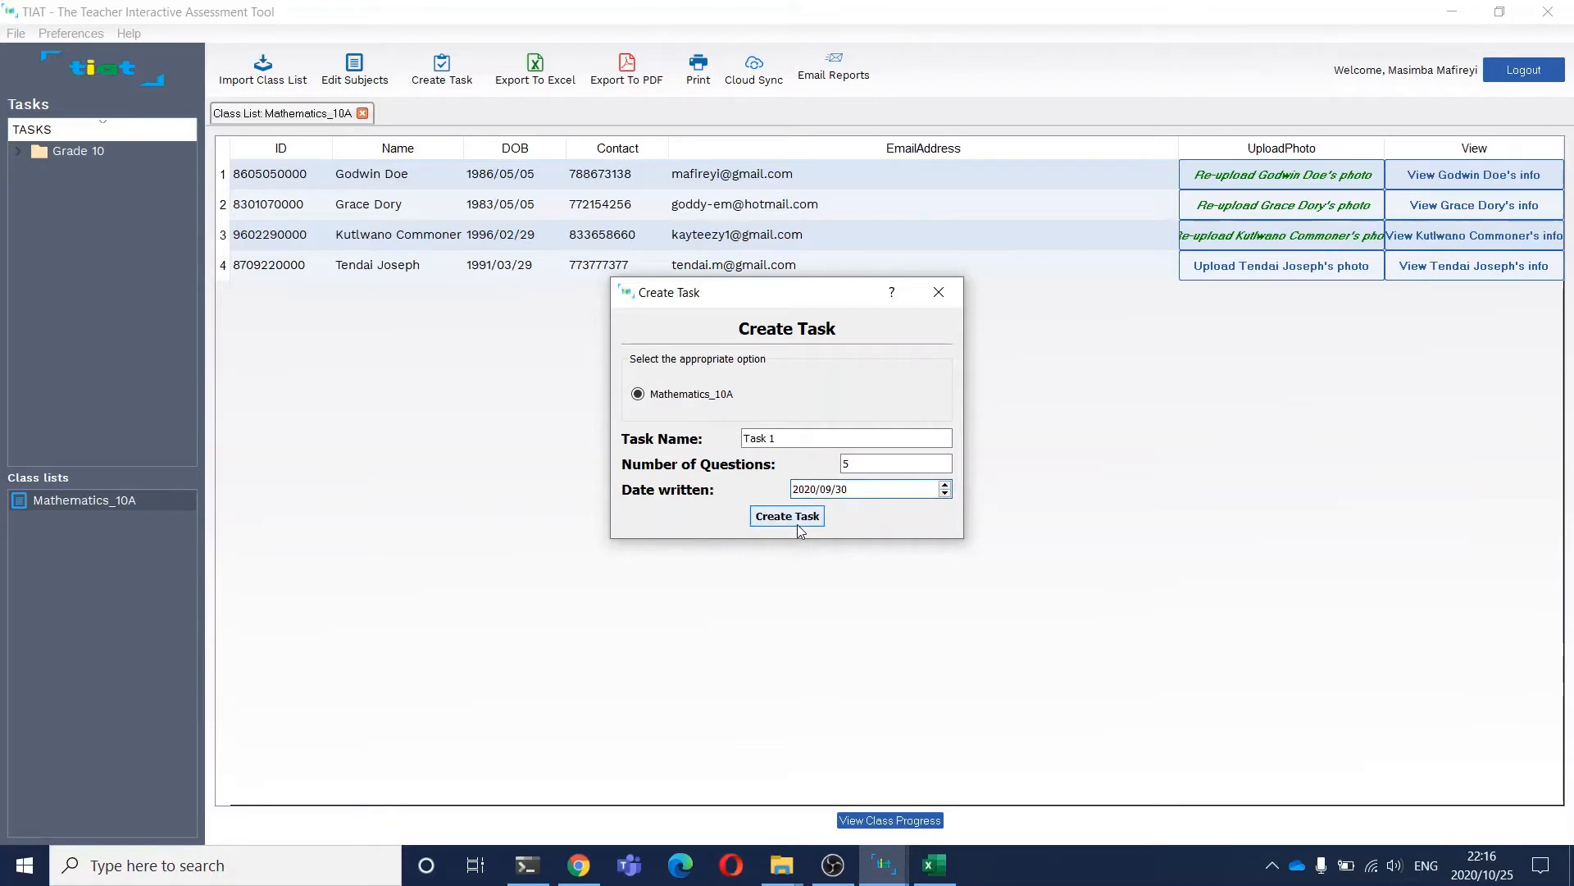
left_click(799, 523)
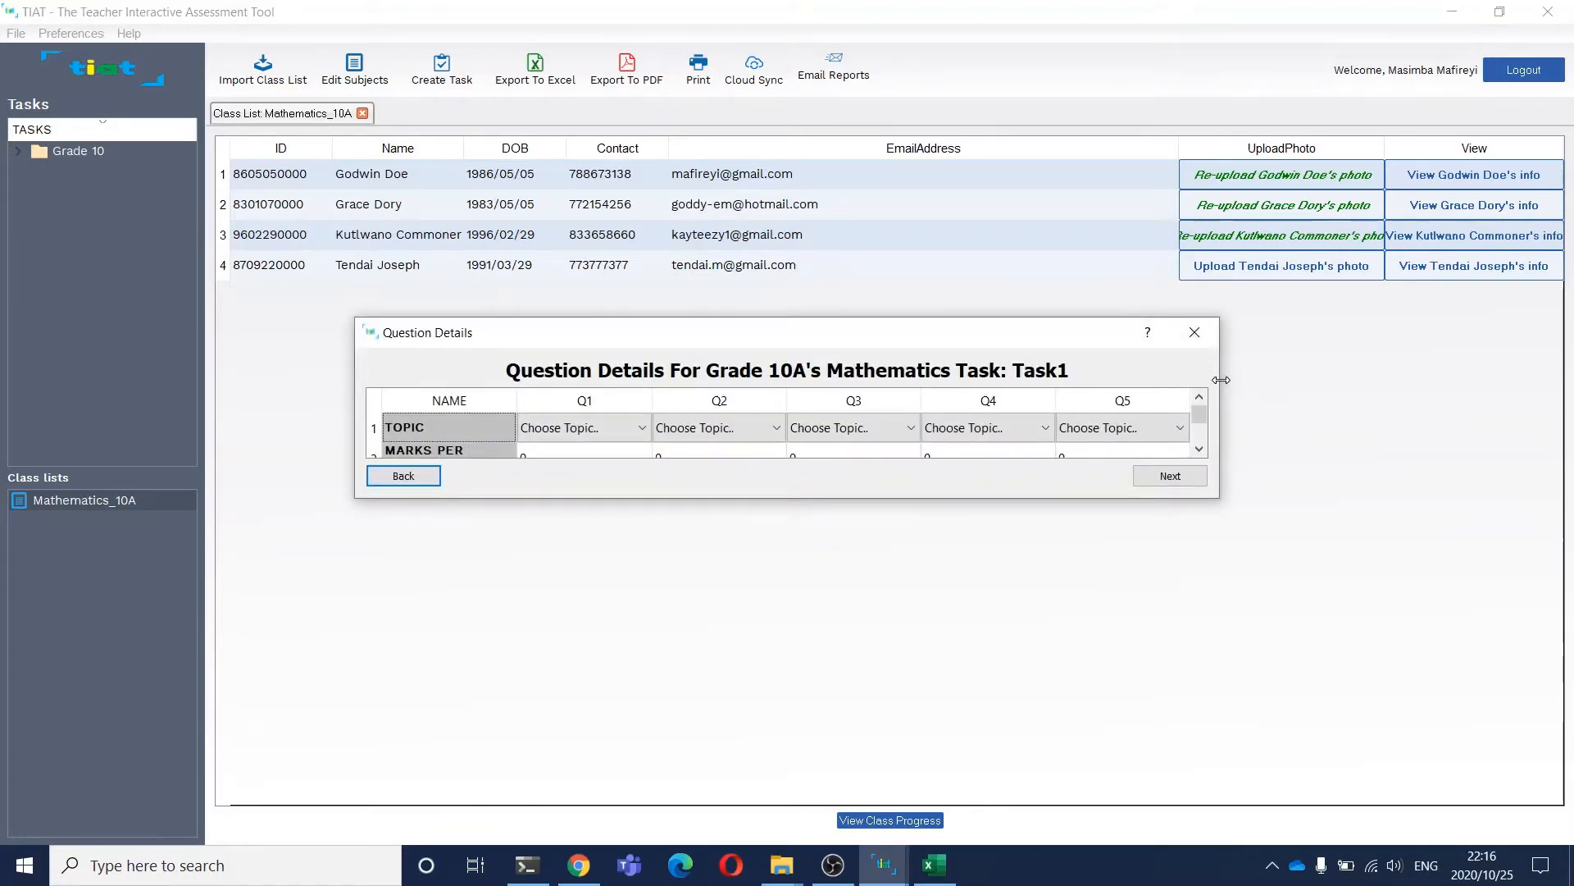
Step: Enlarge the question details dialog to show both rows, and assign Q1 the topic Exponents with 10 marks
left_click_drag(1221, 380, 1363, 380)
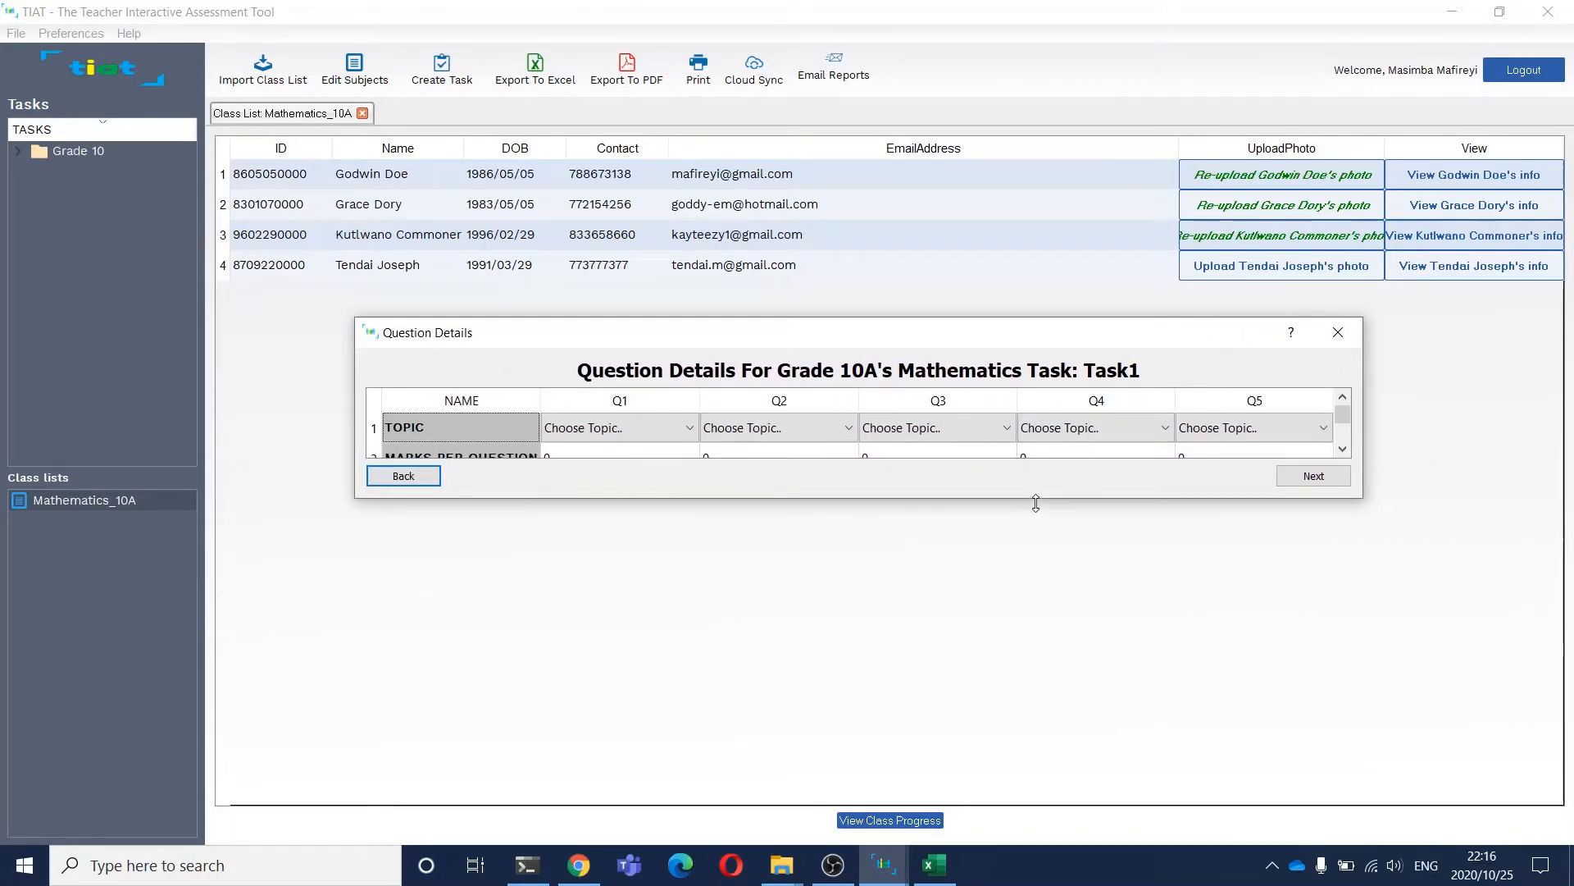
mouse_move(1036, 503)
left_mouse_down()
mouse_move(1037, 556)
mouse_move(1044, 519)
left_mouse_up()
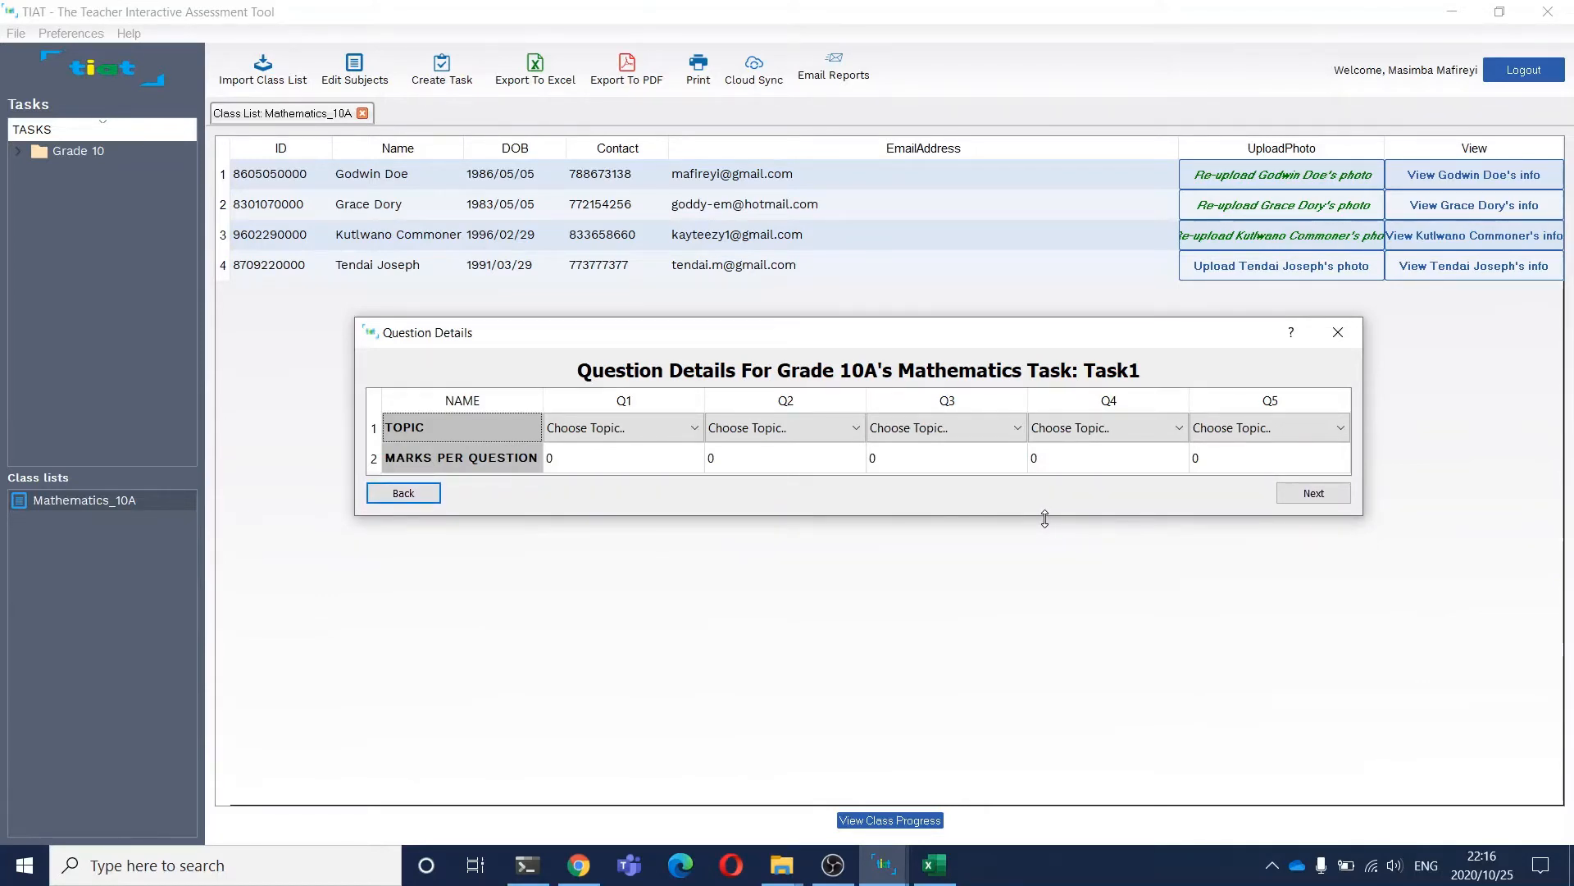
left_click(678, 434)
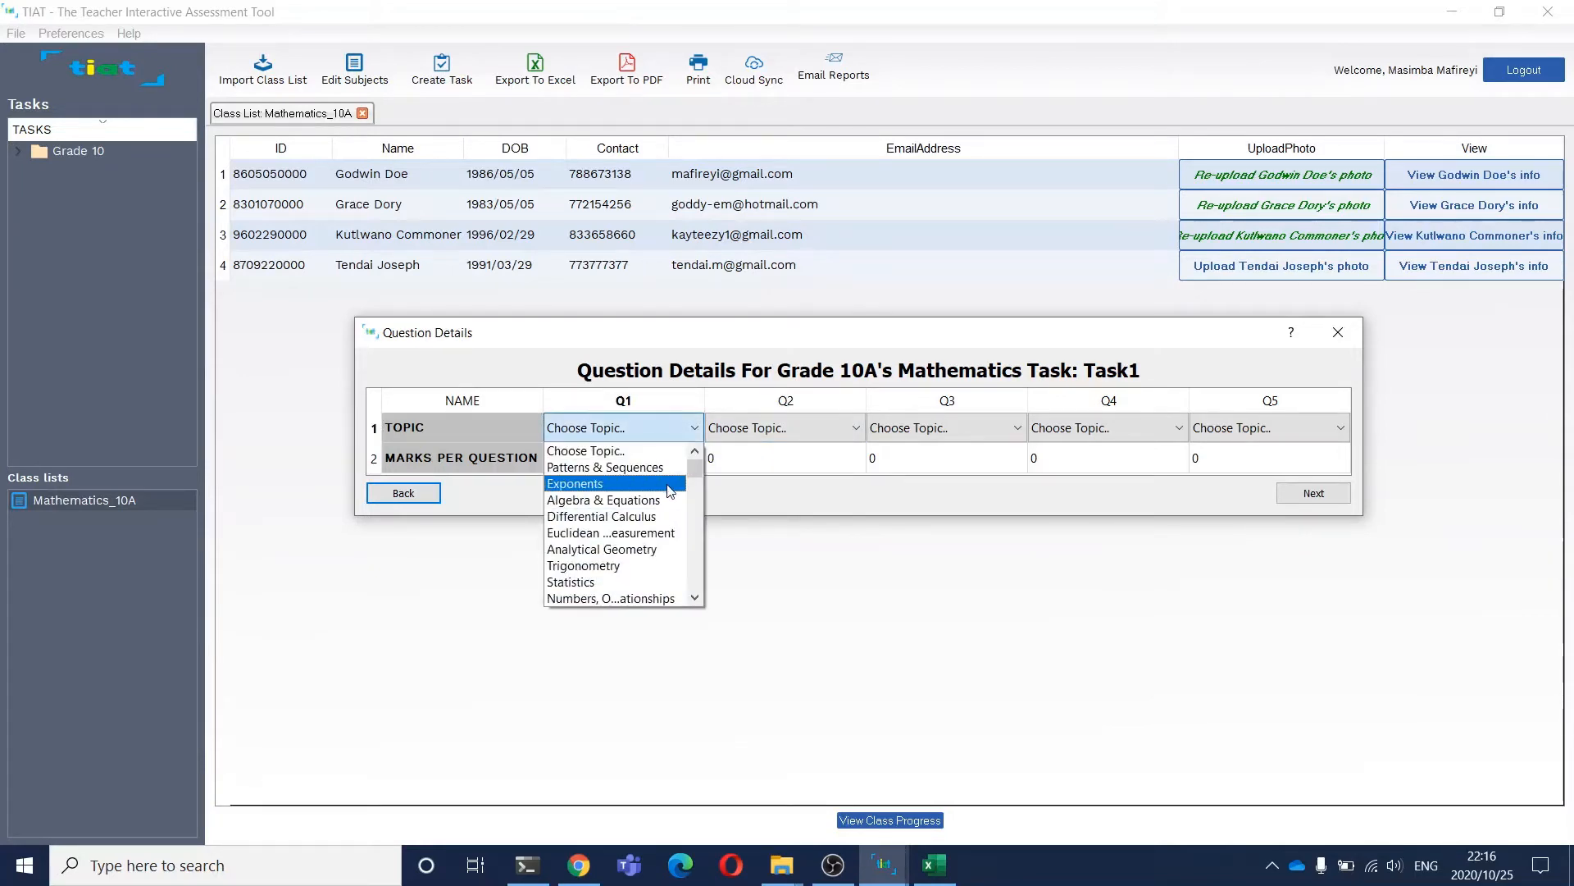
left_click(668, 490)
double_click(649, 461)
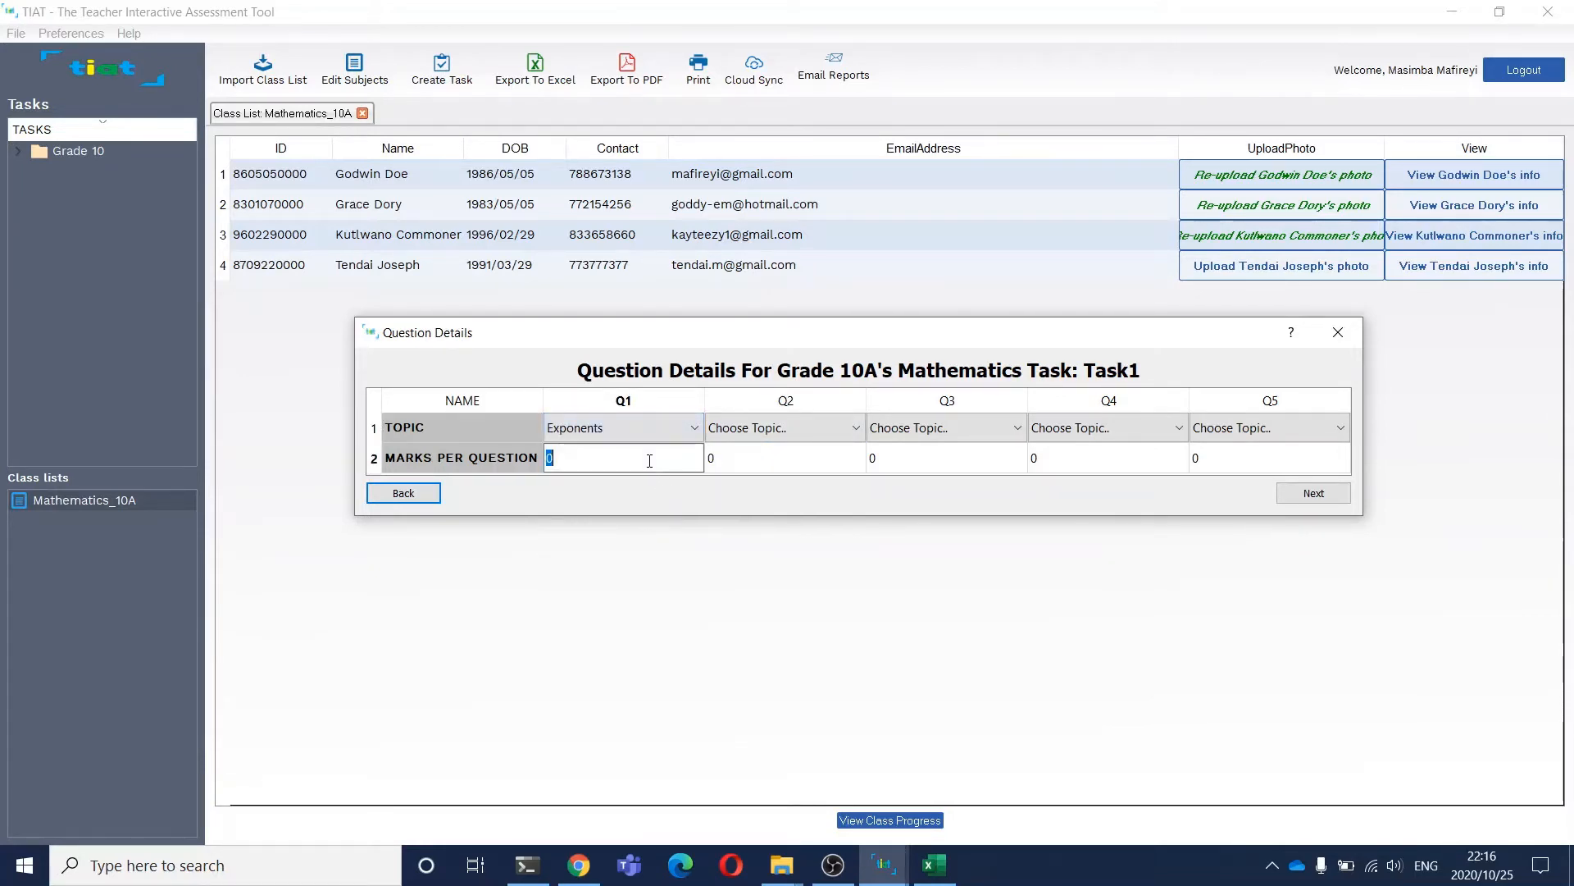
type("10")
Step: Assign Q2 the topic Algebra & Equations with 15 marks and Q3 the topic Exponents with 5 marks
left_click(828, 427)
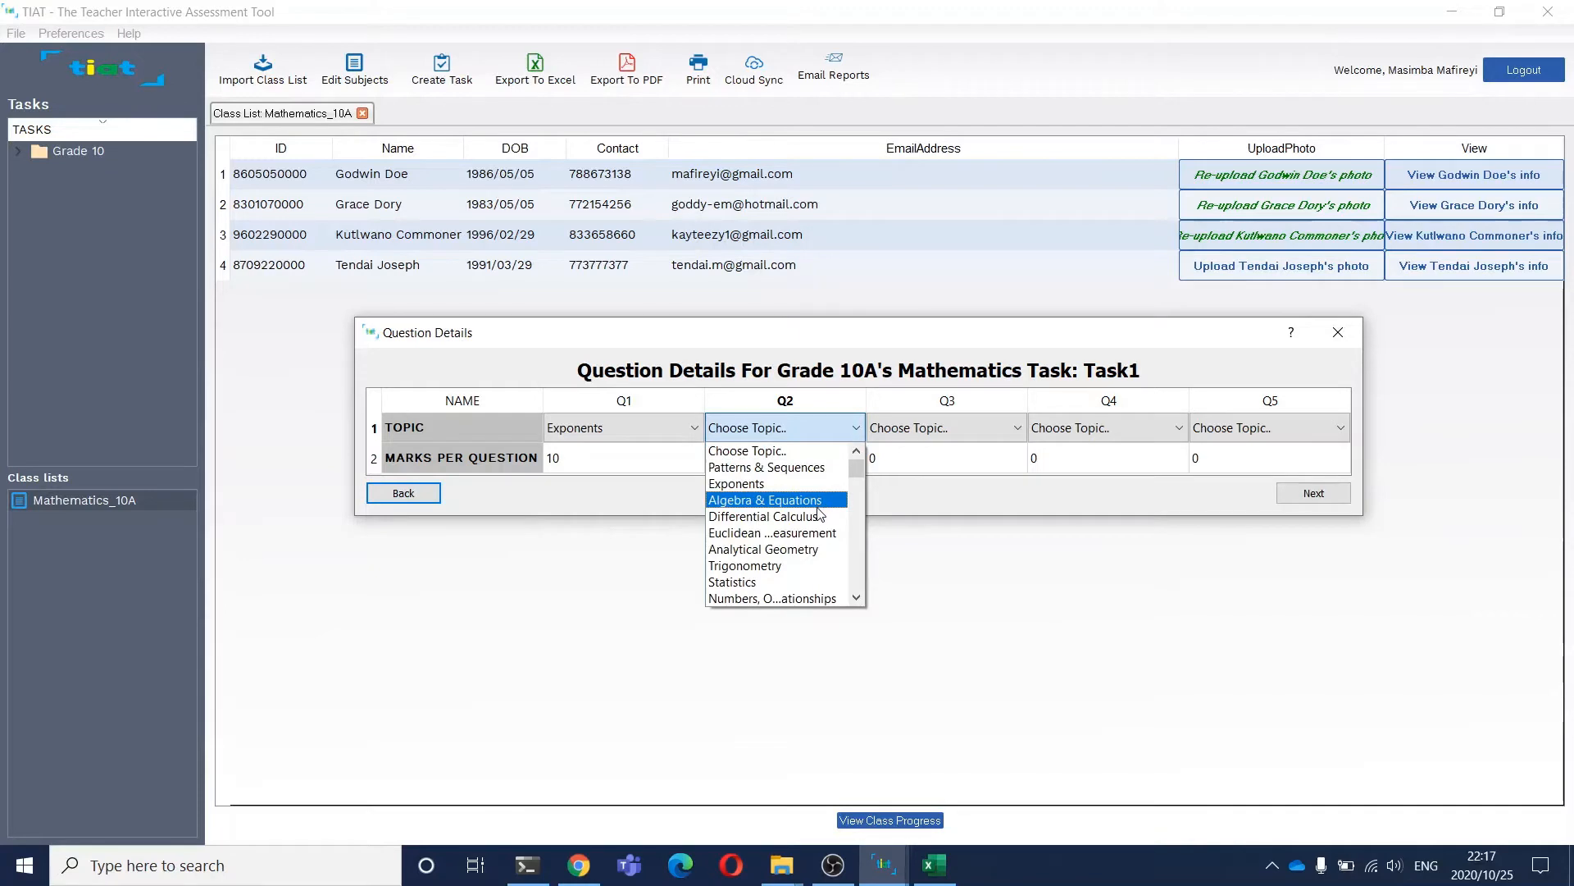
left_click(817, 506)
left_click(793, 469)
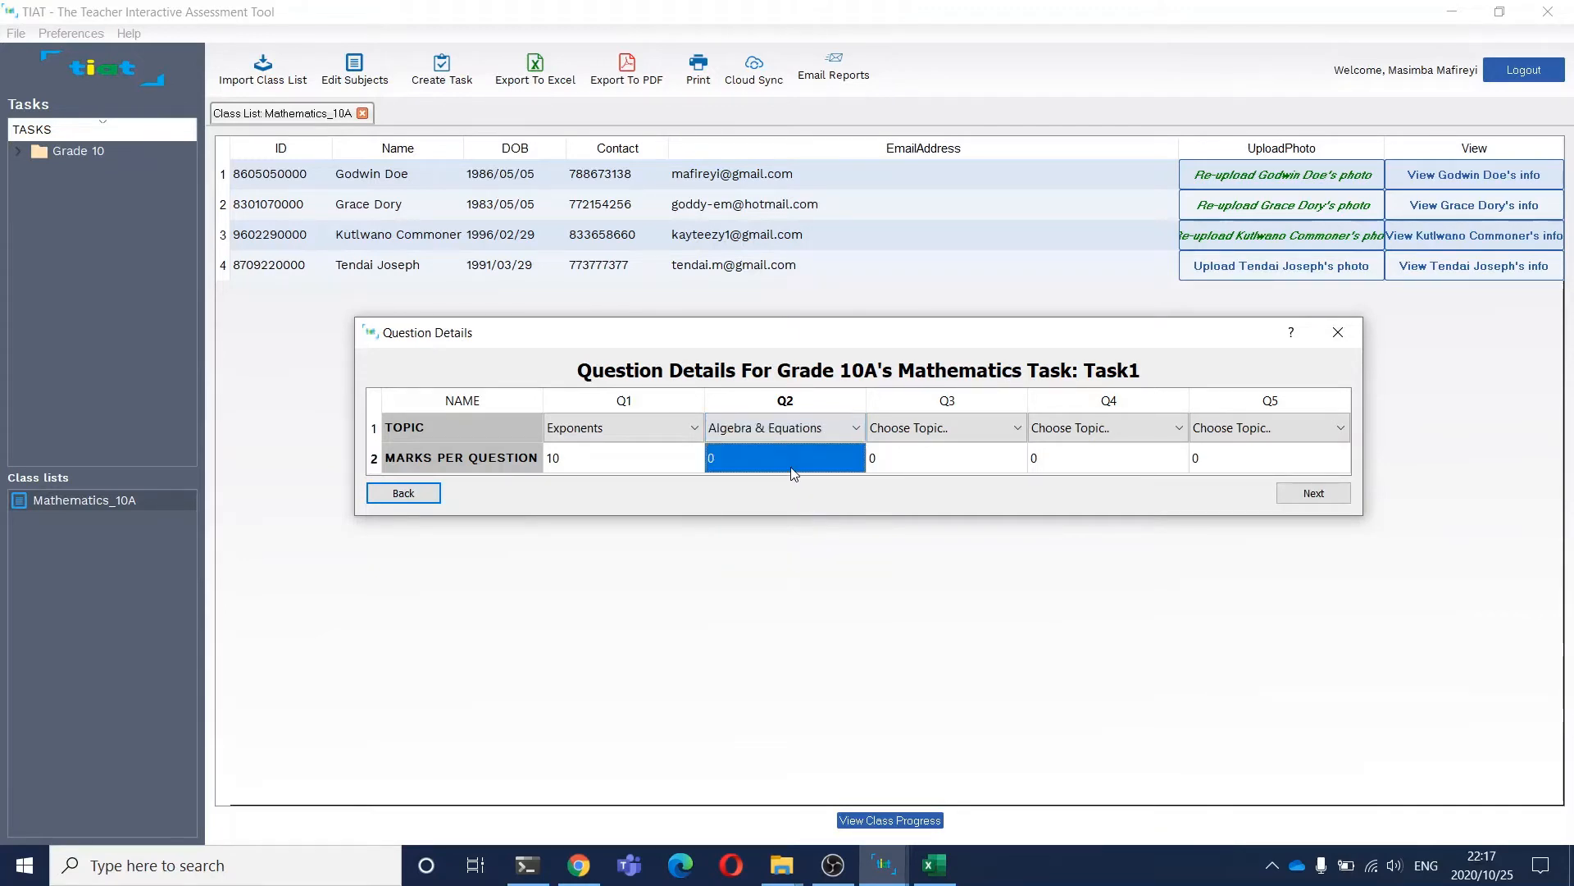
type("15")
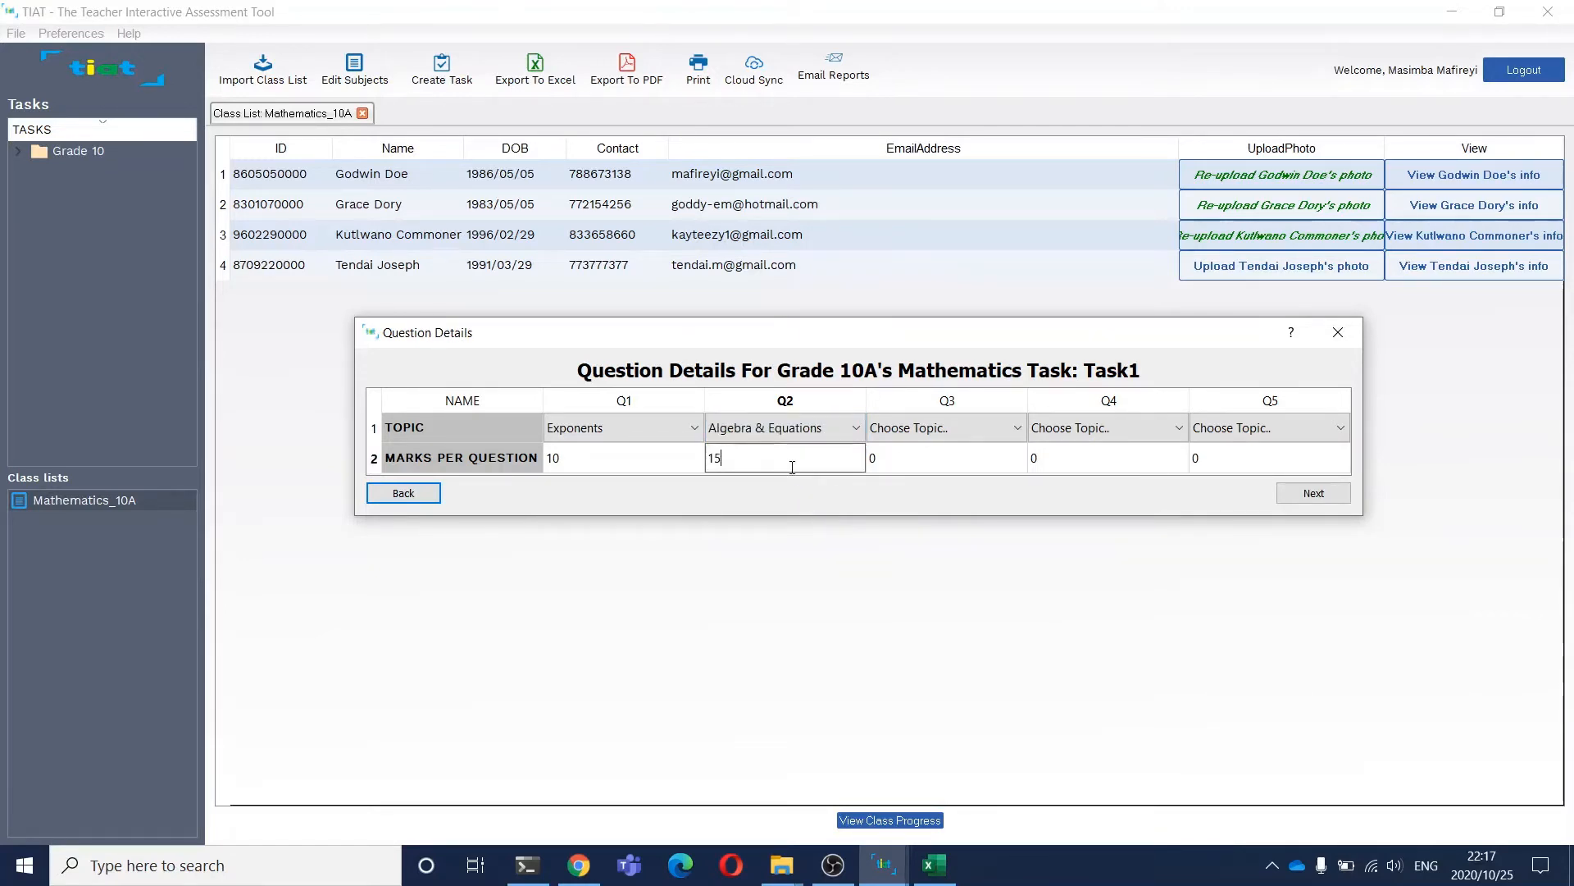
left_click(939, 428)
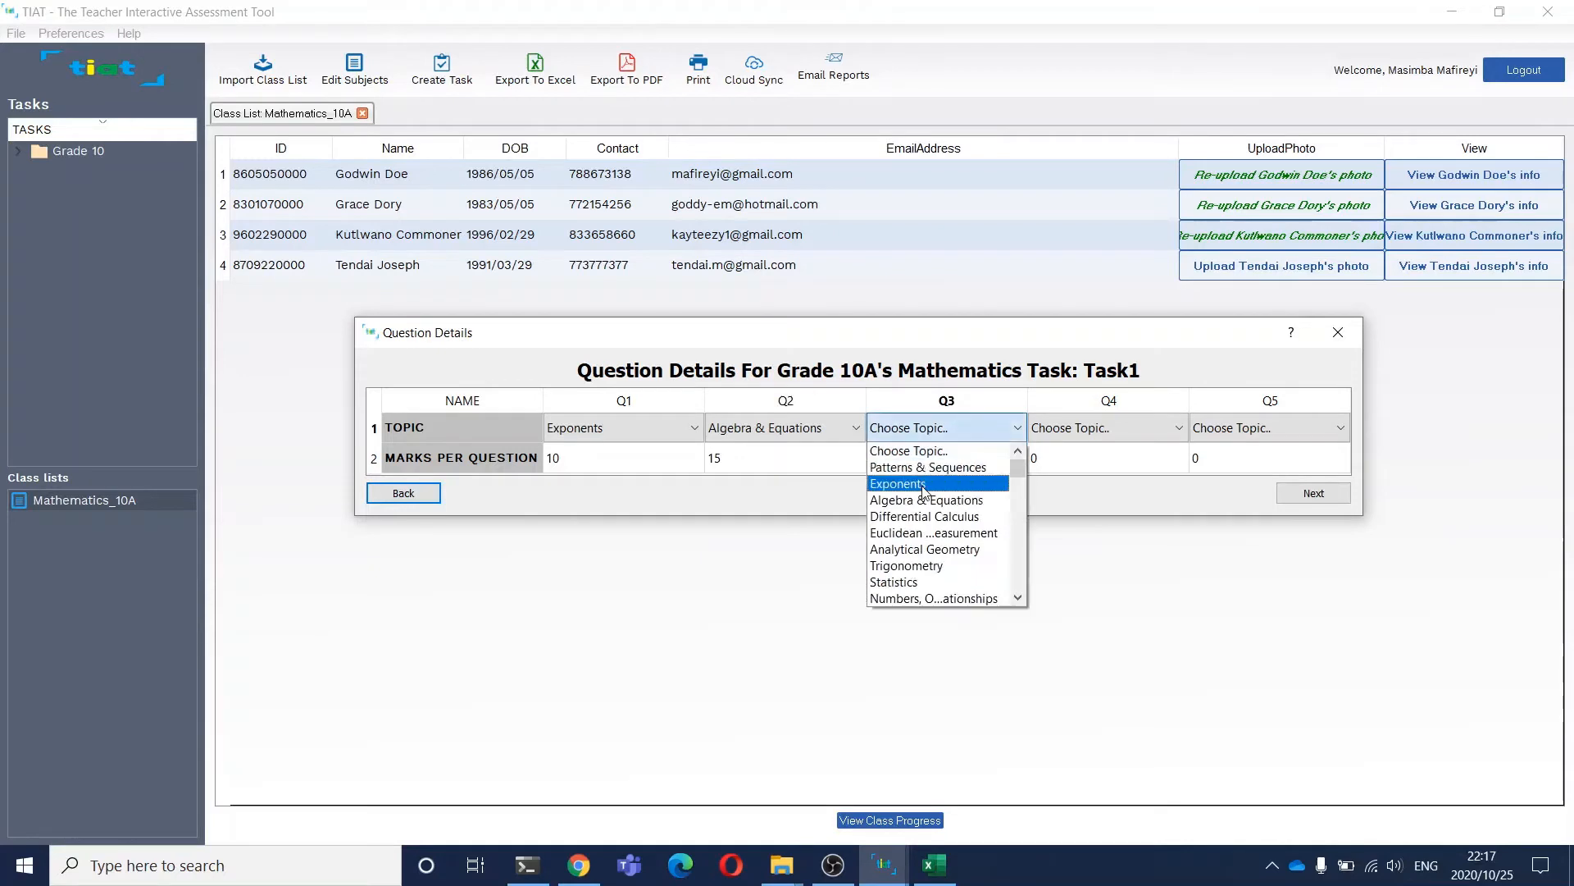
left_click(923, 485)
left_click(932, 466)
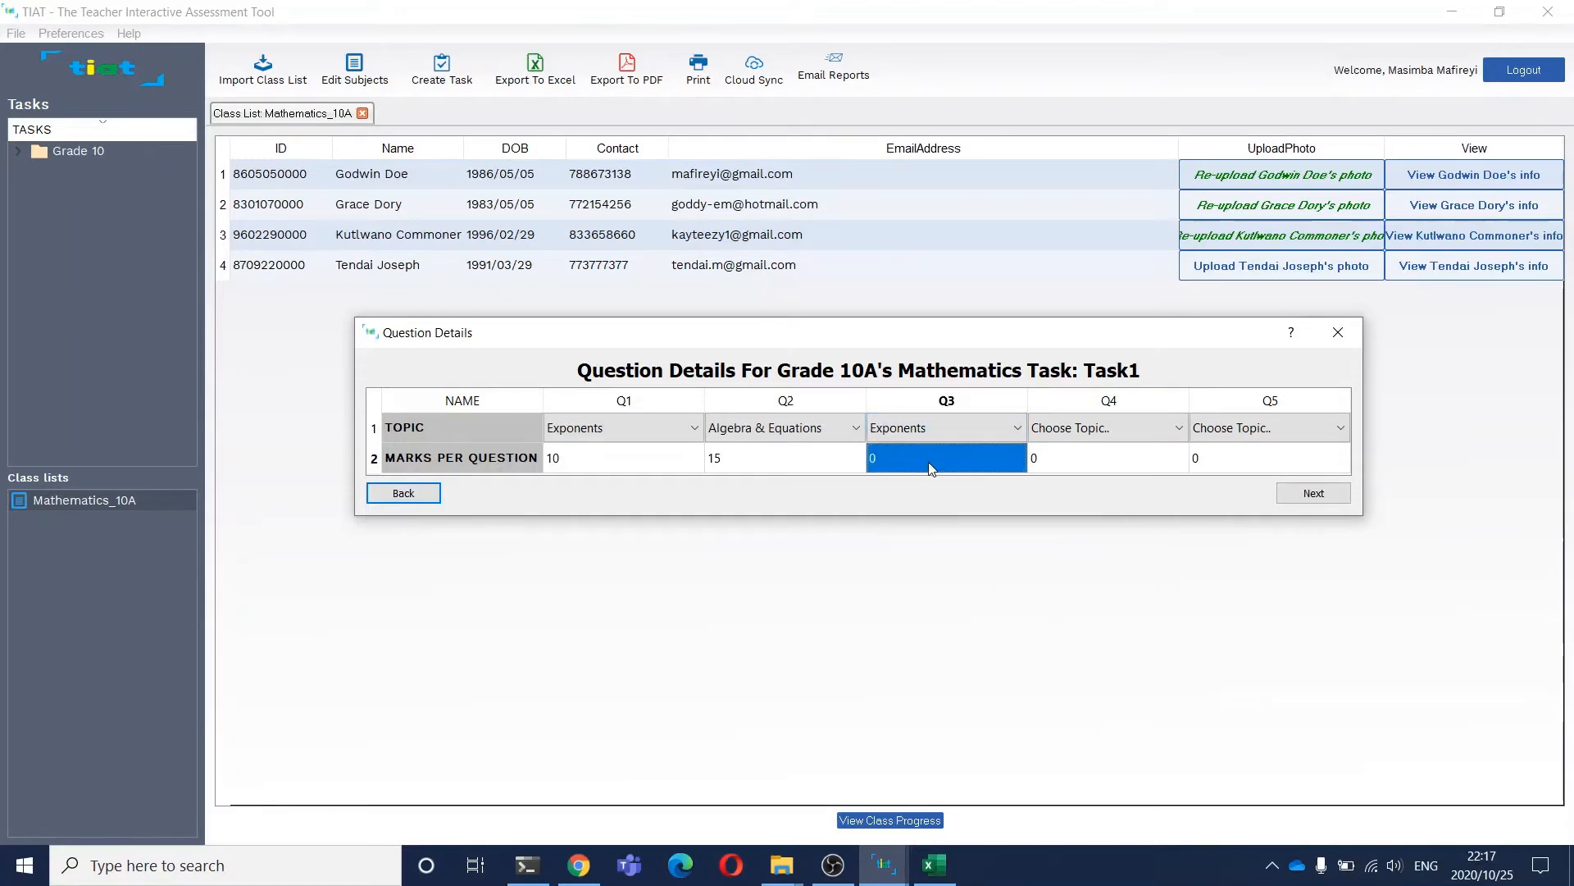
type("5")
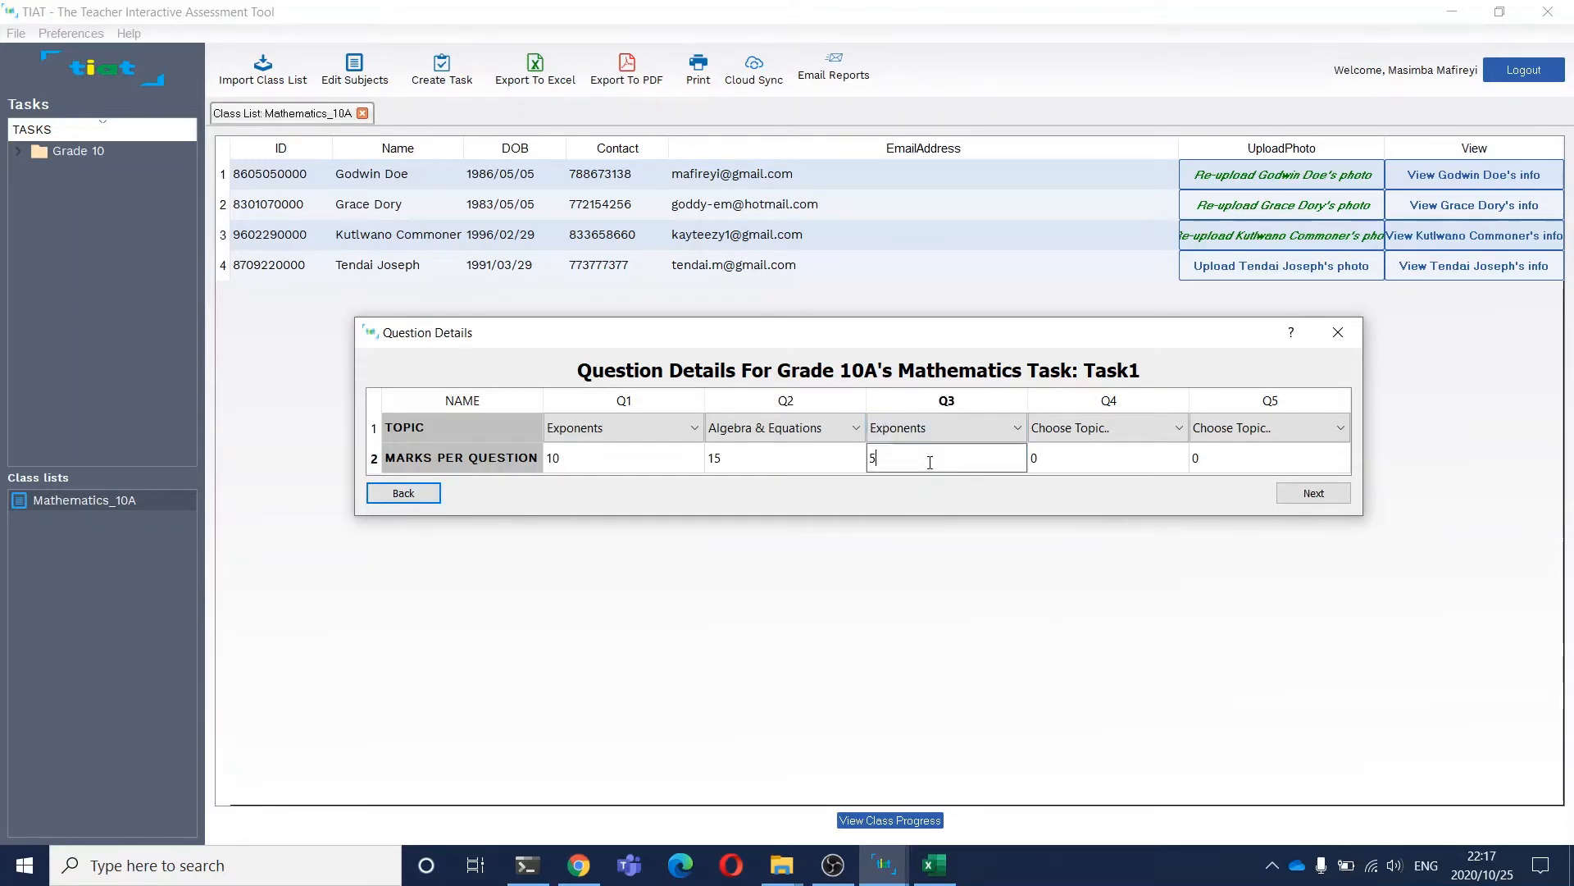
Step: Assign Q4 the topic Trigonometry with 10 marks
left_click(1102, 429)
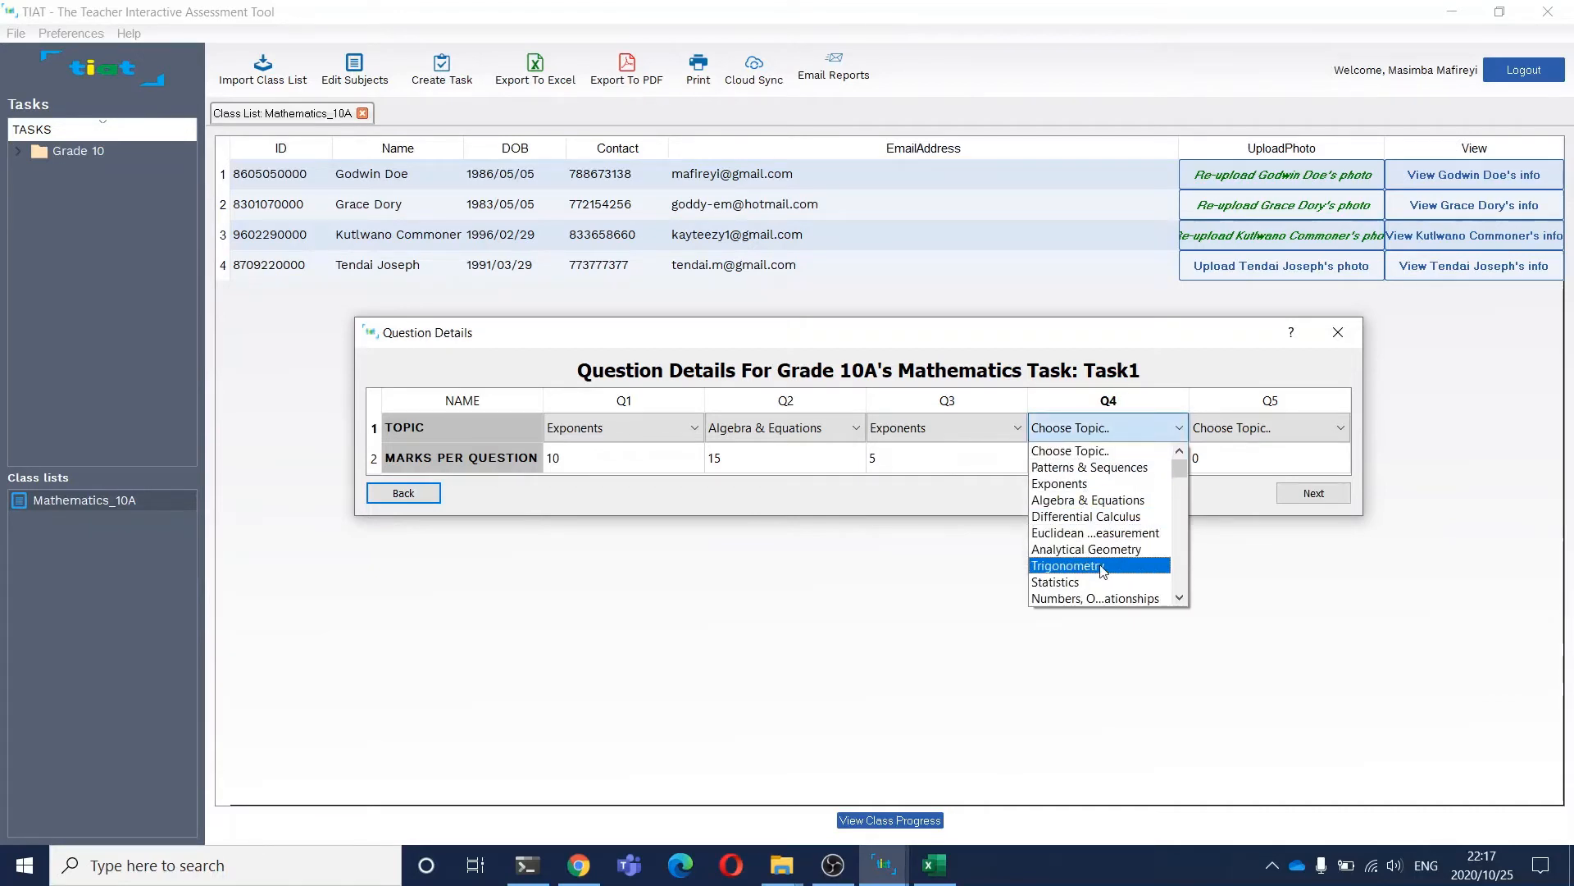
left_click(1103, 567)
left_click(1104, 455)
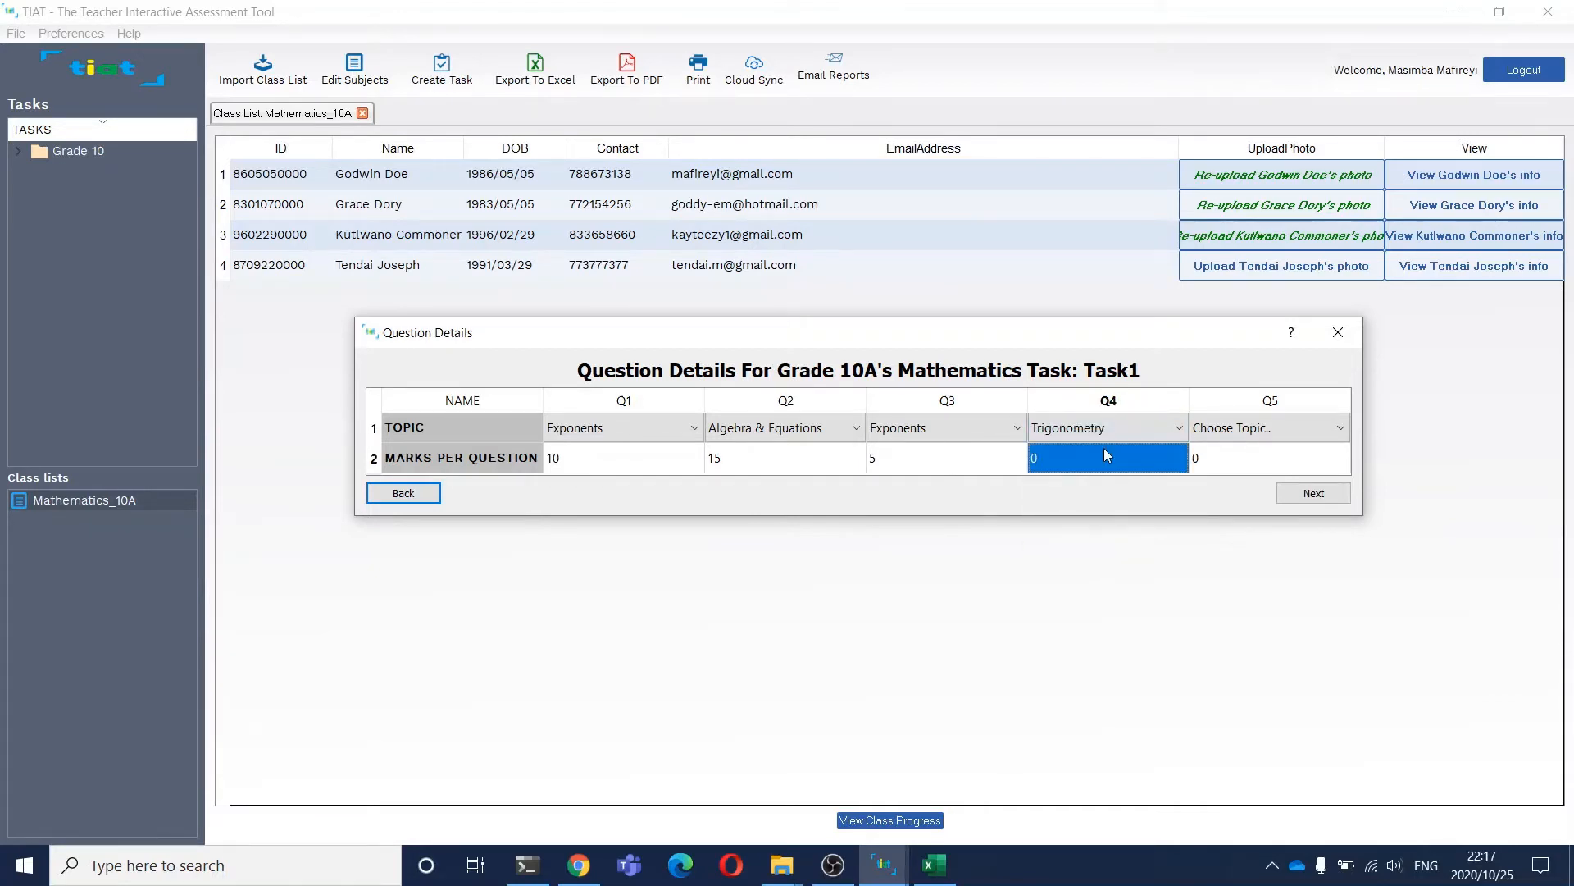
type("10")
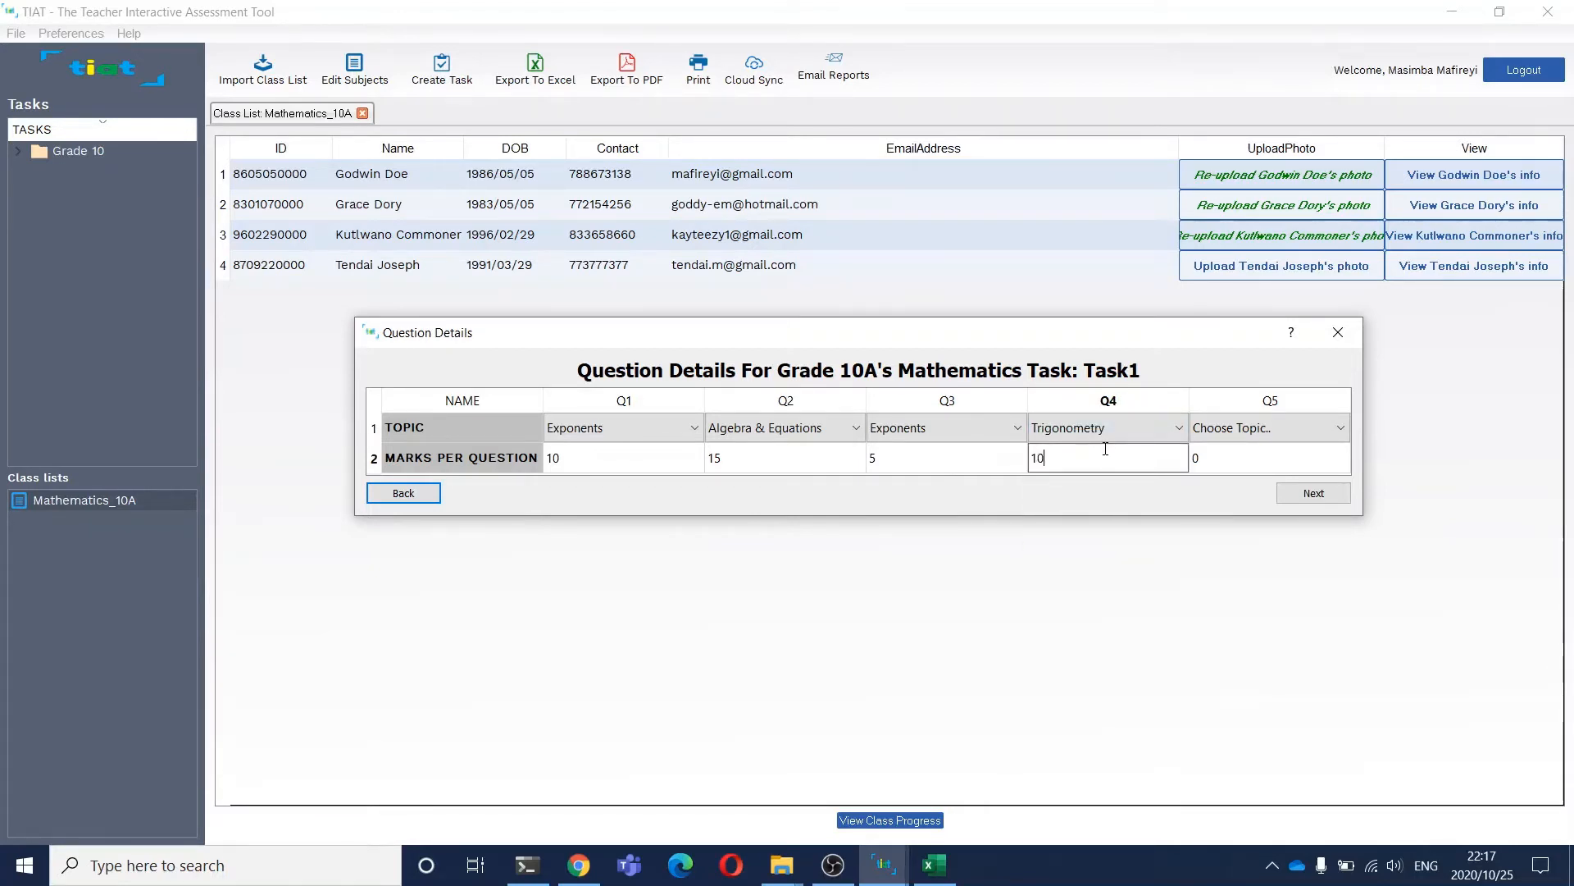
Step: Assign Q5 the topic Statistics with 10 marks and finish creating the task
left_click(1285, 423)
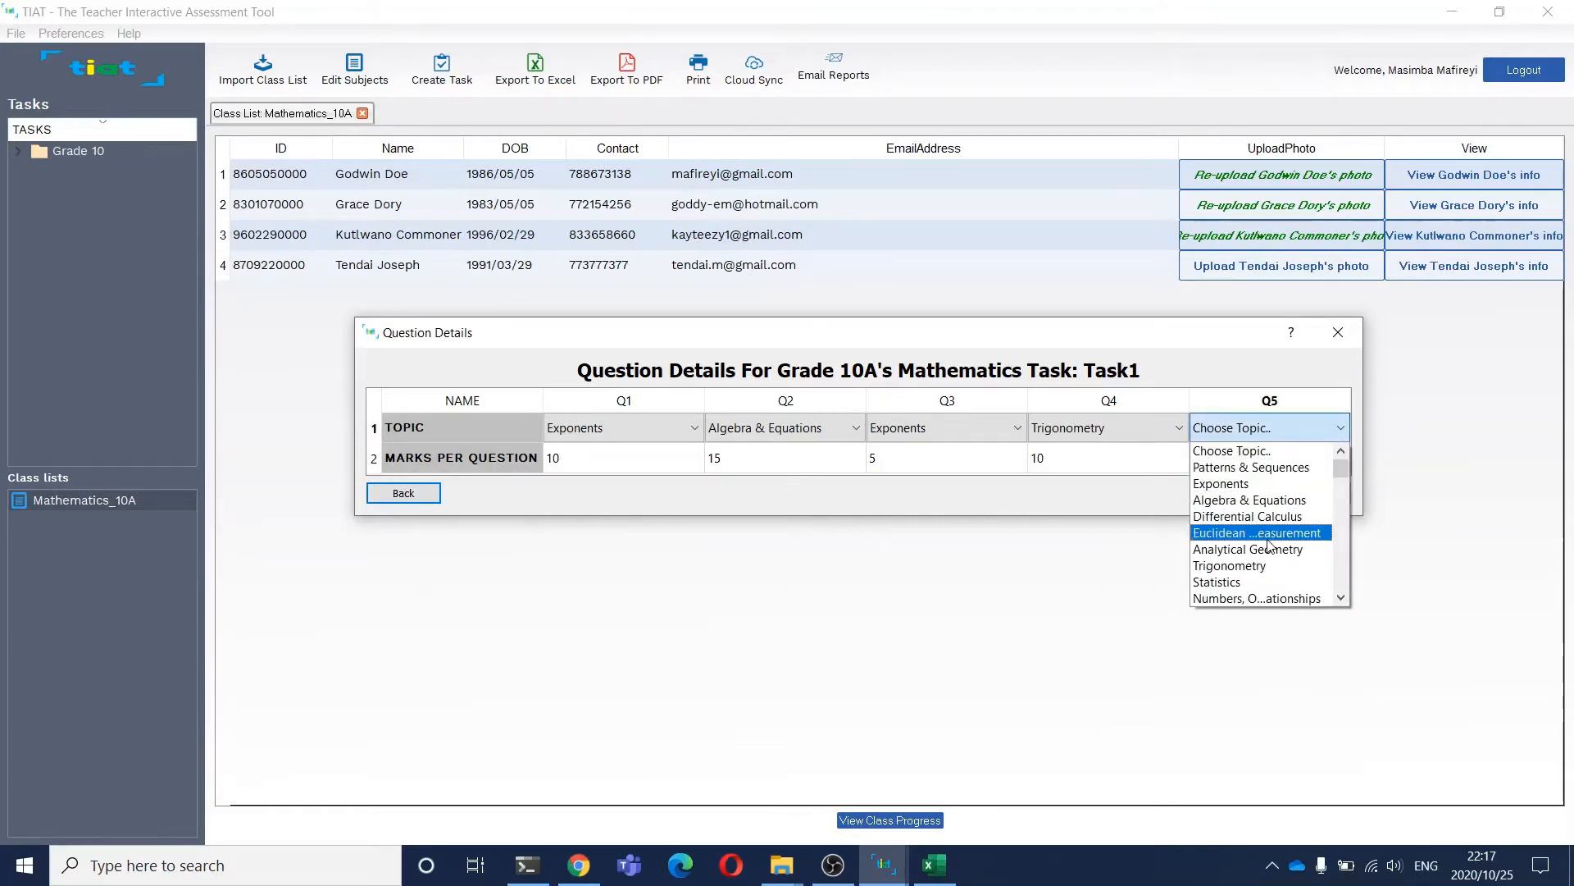
left_click(1259, 581)
left_click(1250, 469)
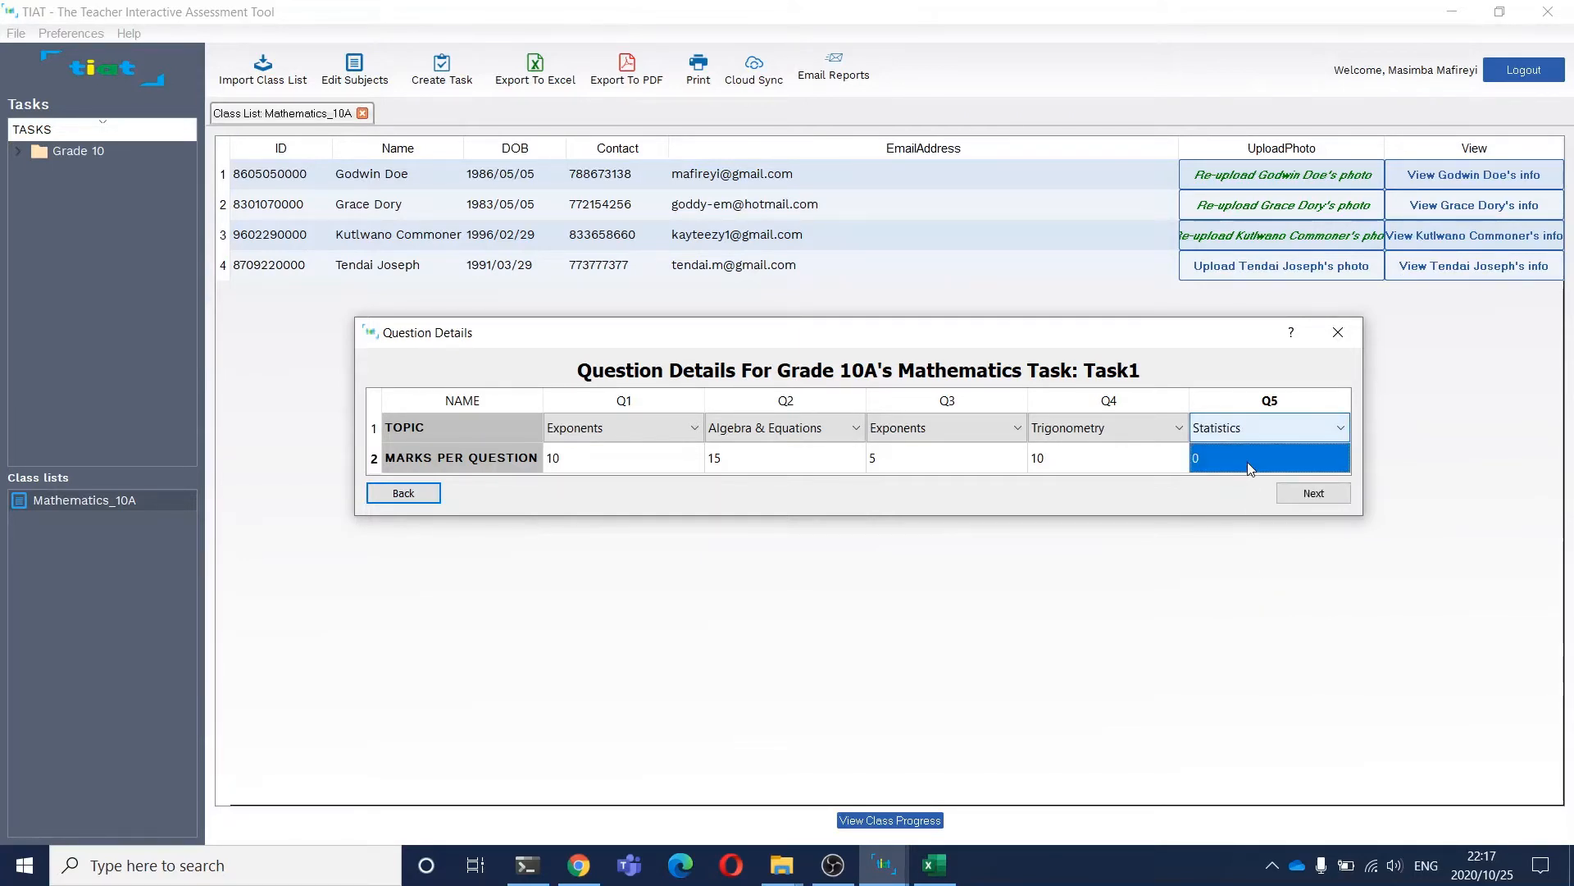
type("10")
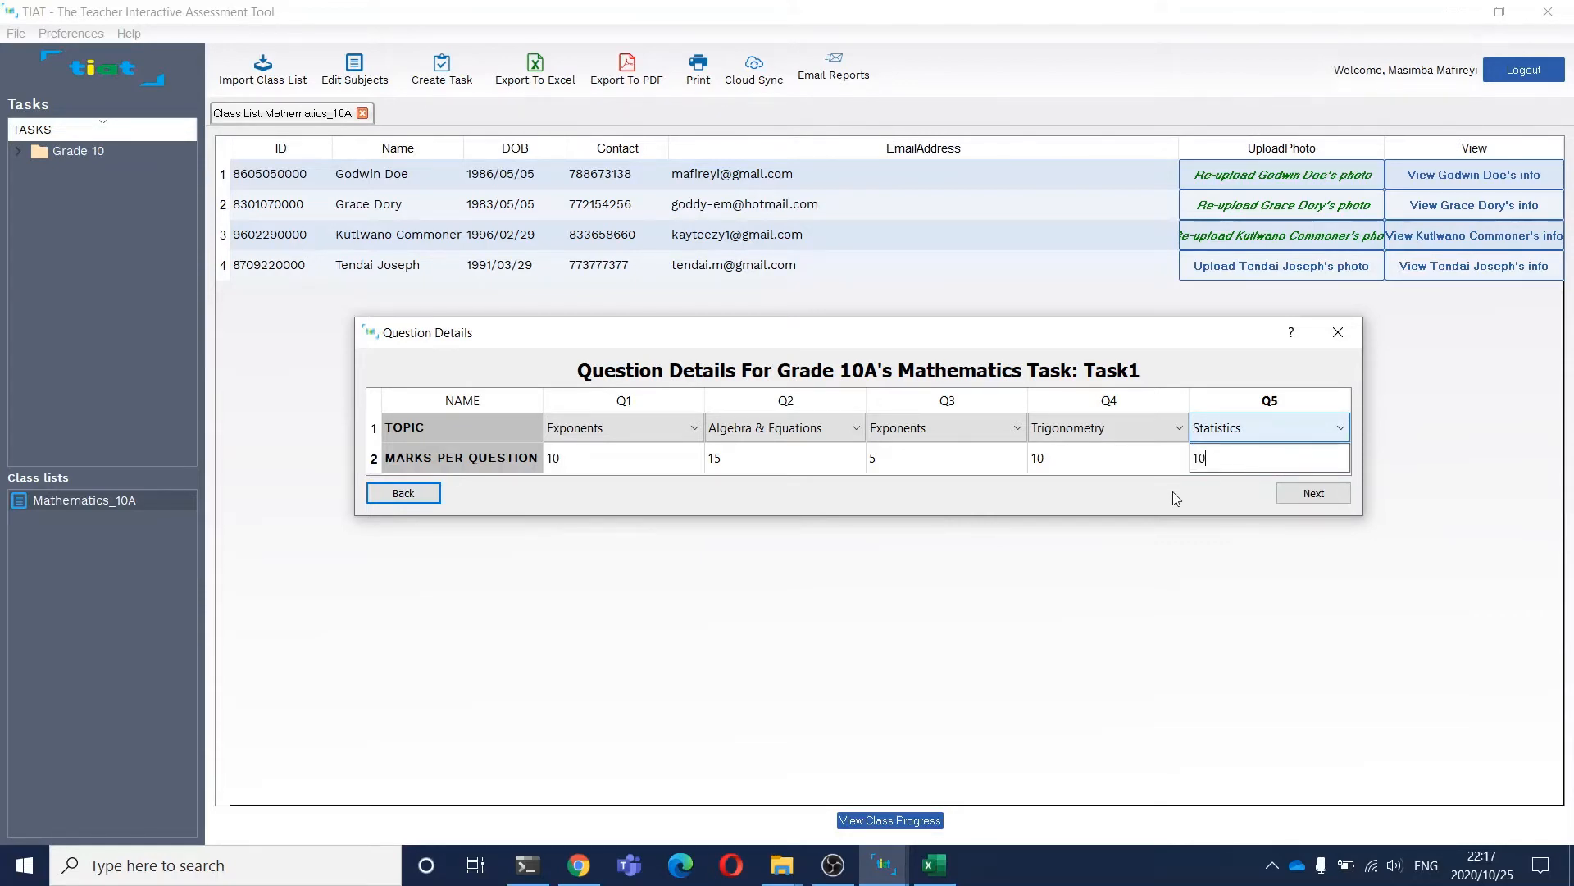
key("Return")
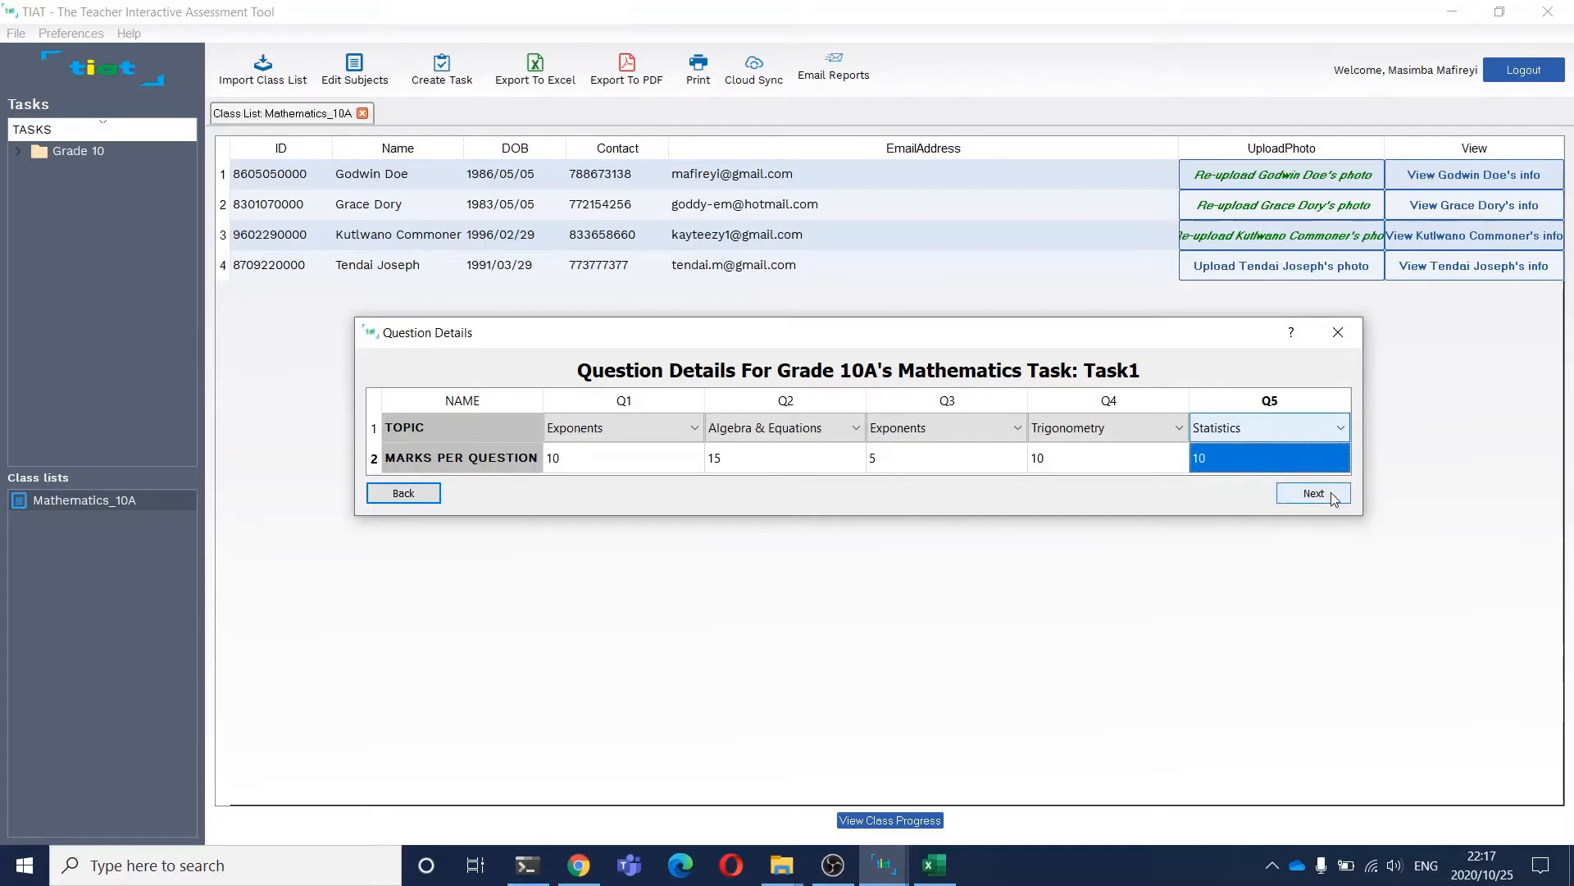
left_click(1314, 493)
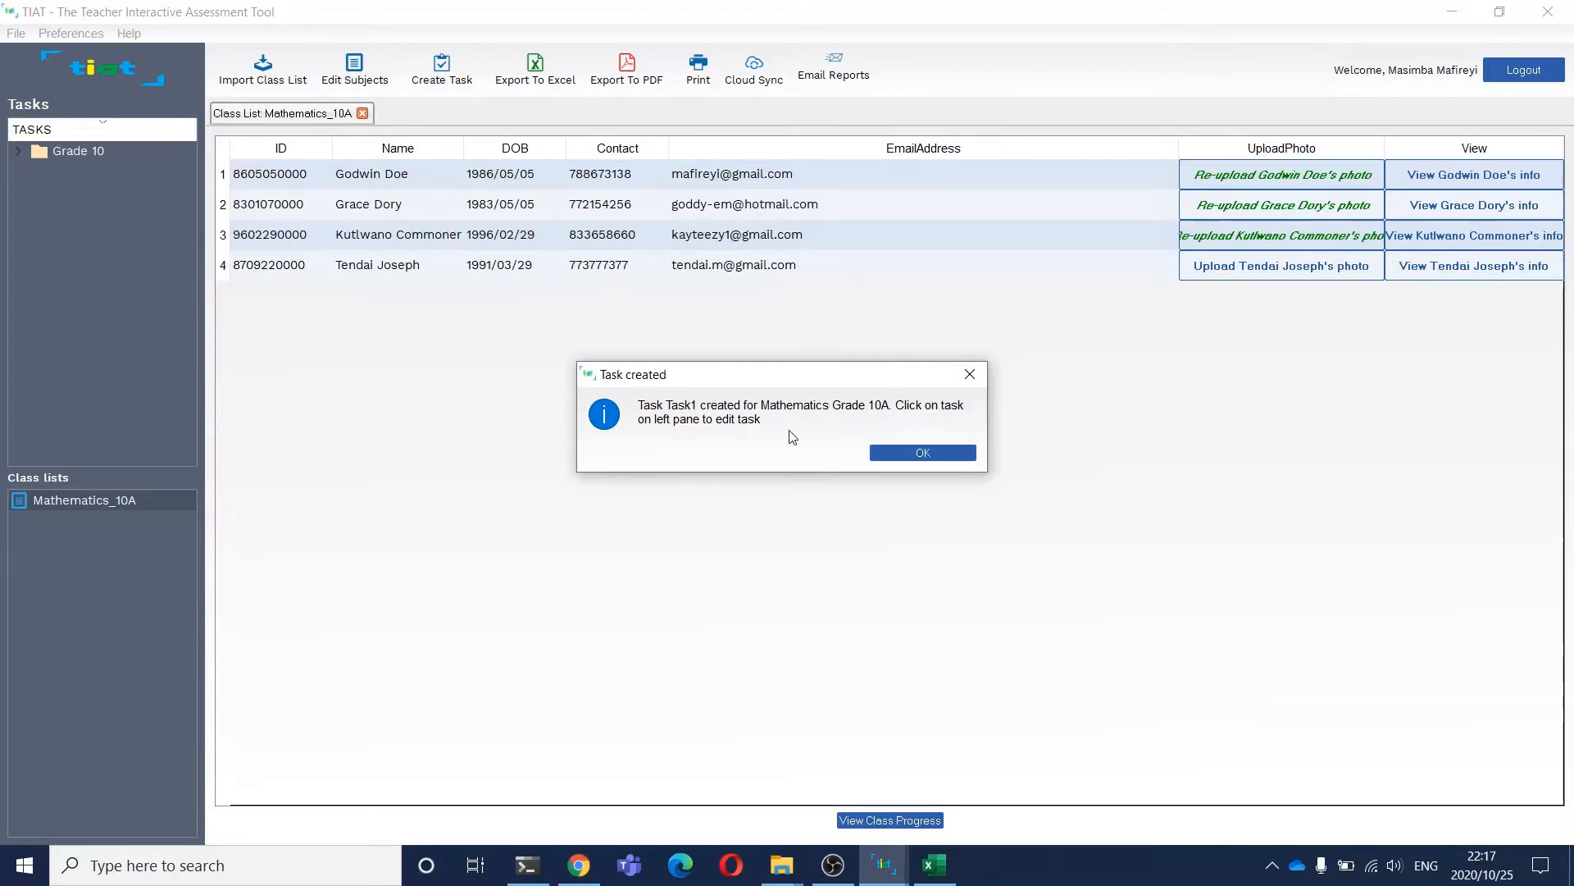
left_click(941, 456)
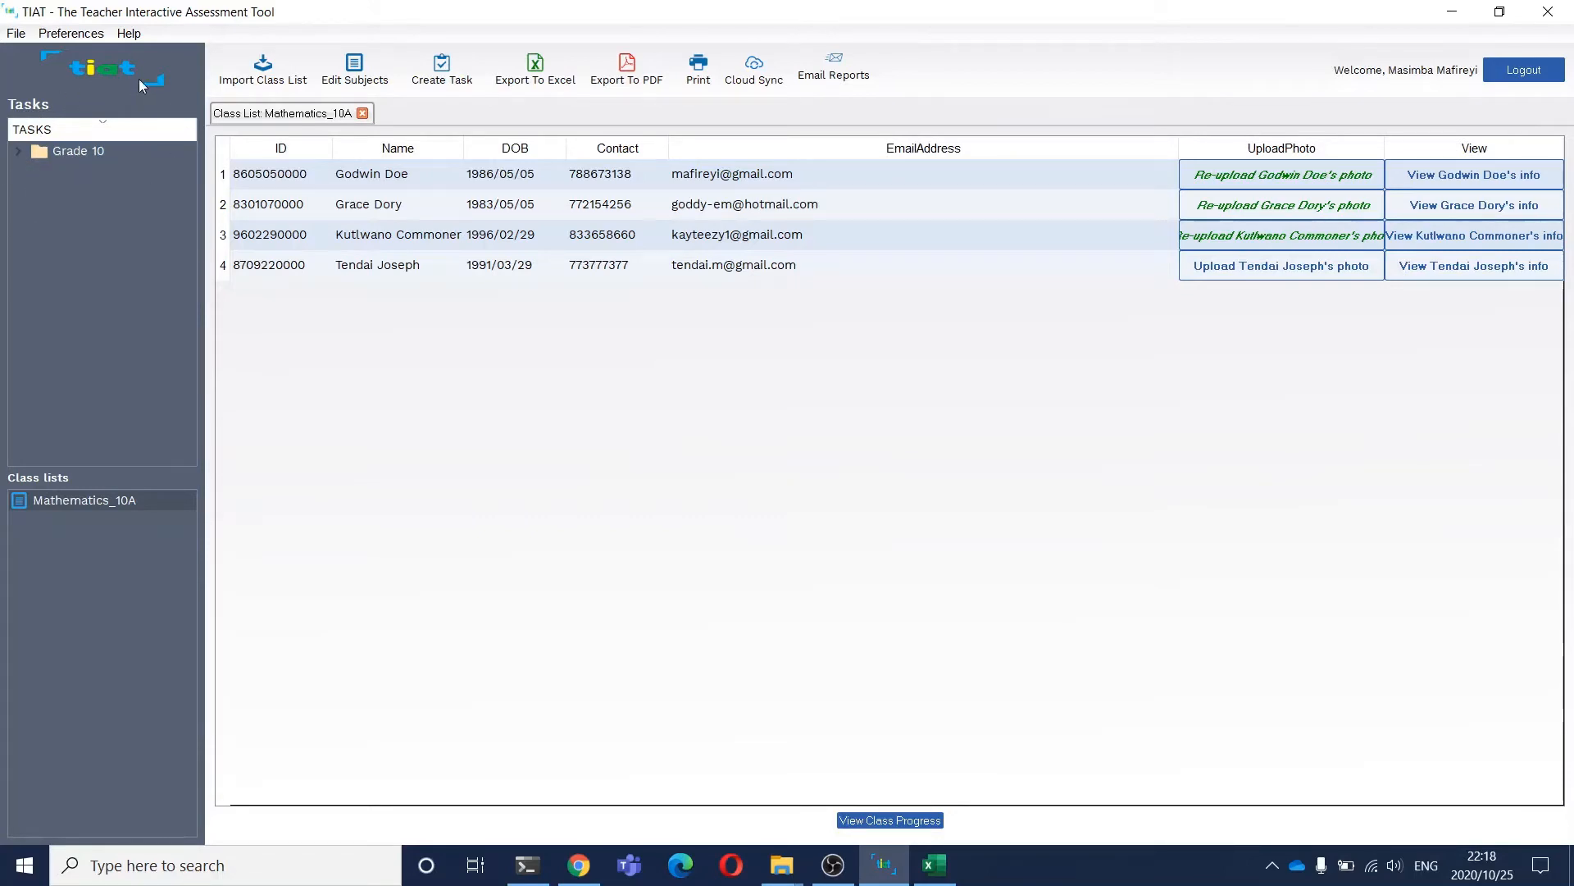
Step: Open the mark sheet of Task1 under Grade 10, 10A, Mathematics
left_click(19, 151)
left_click(37, 170)
left_click(64, 190)
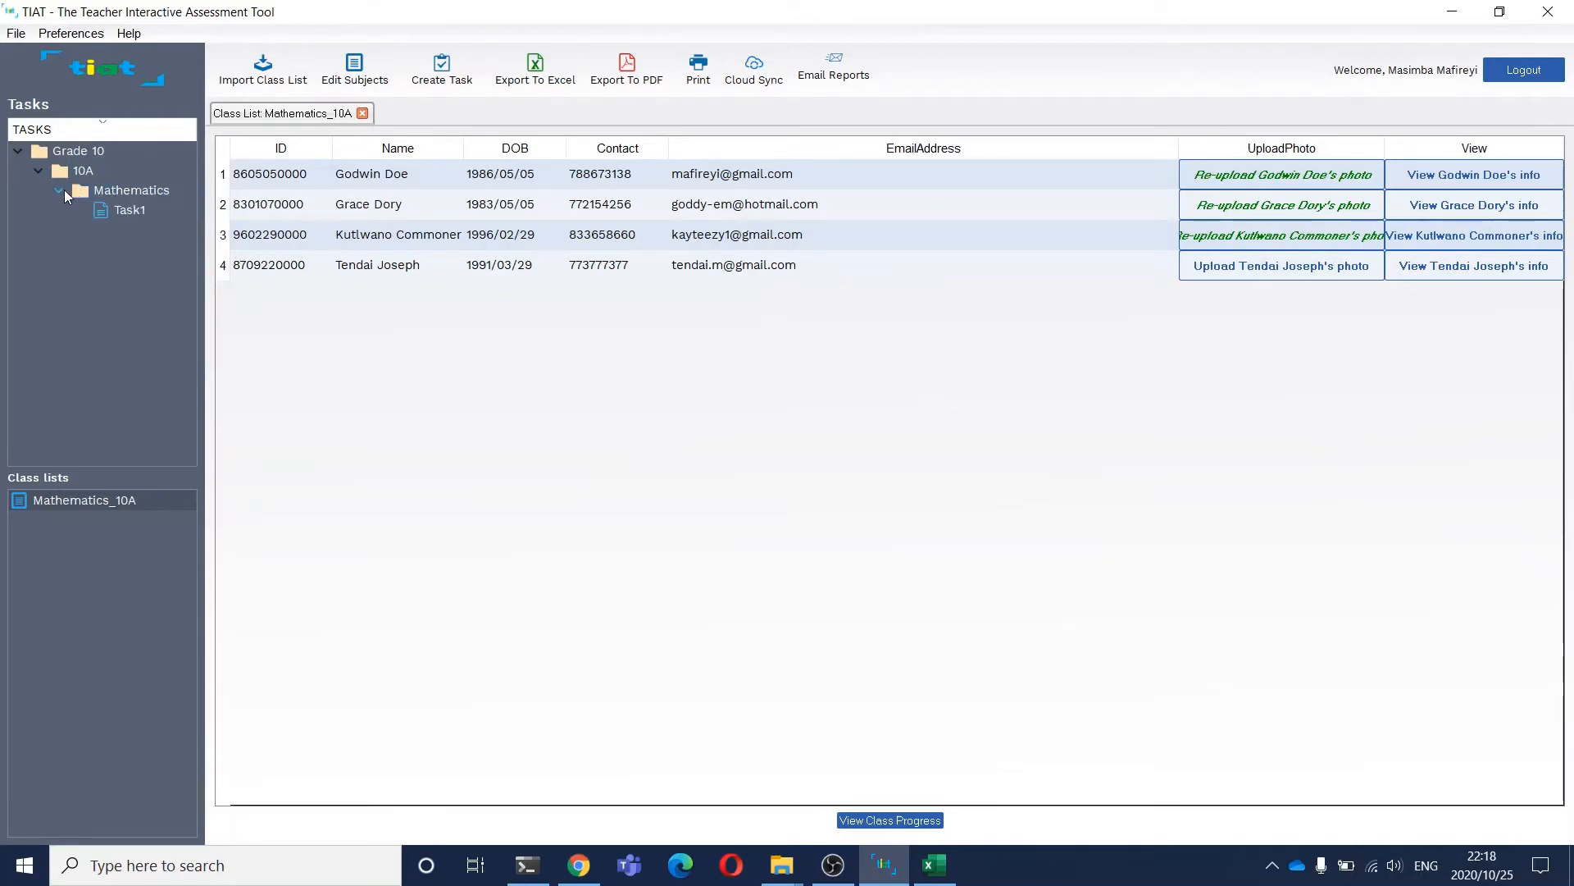
double_click(130, 209)
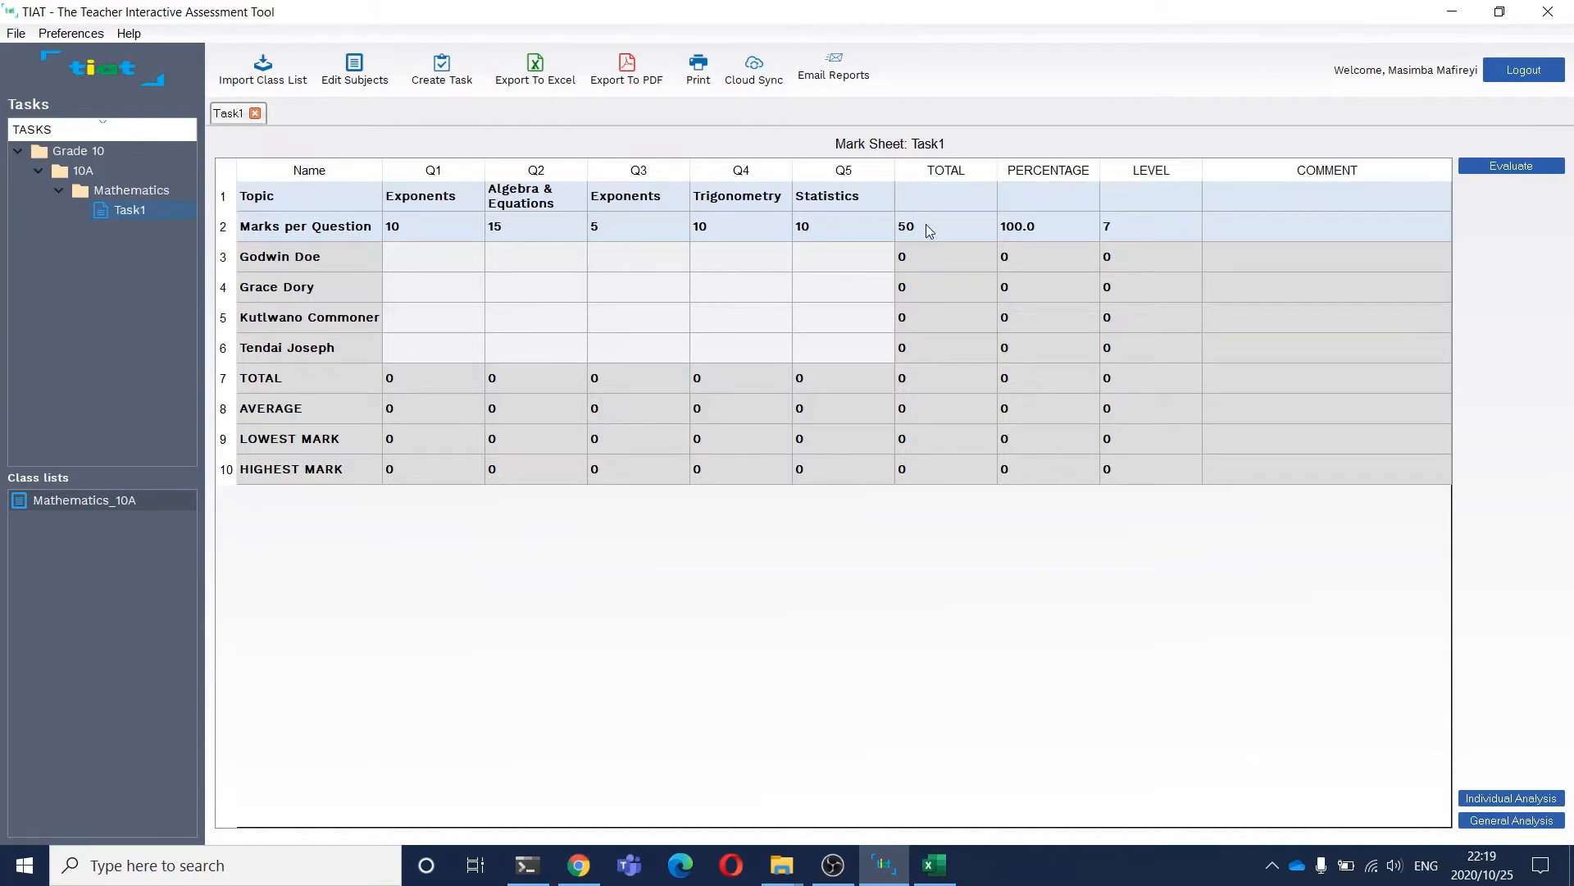
Step: Enter the first student's marks for Q1 to Q5 as 7, 12, 4, 6 and 3
double_click(430, 258)
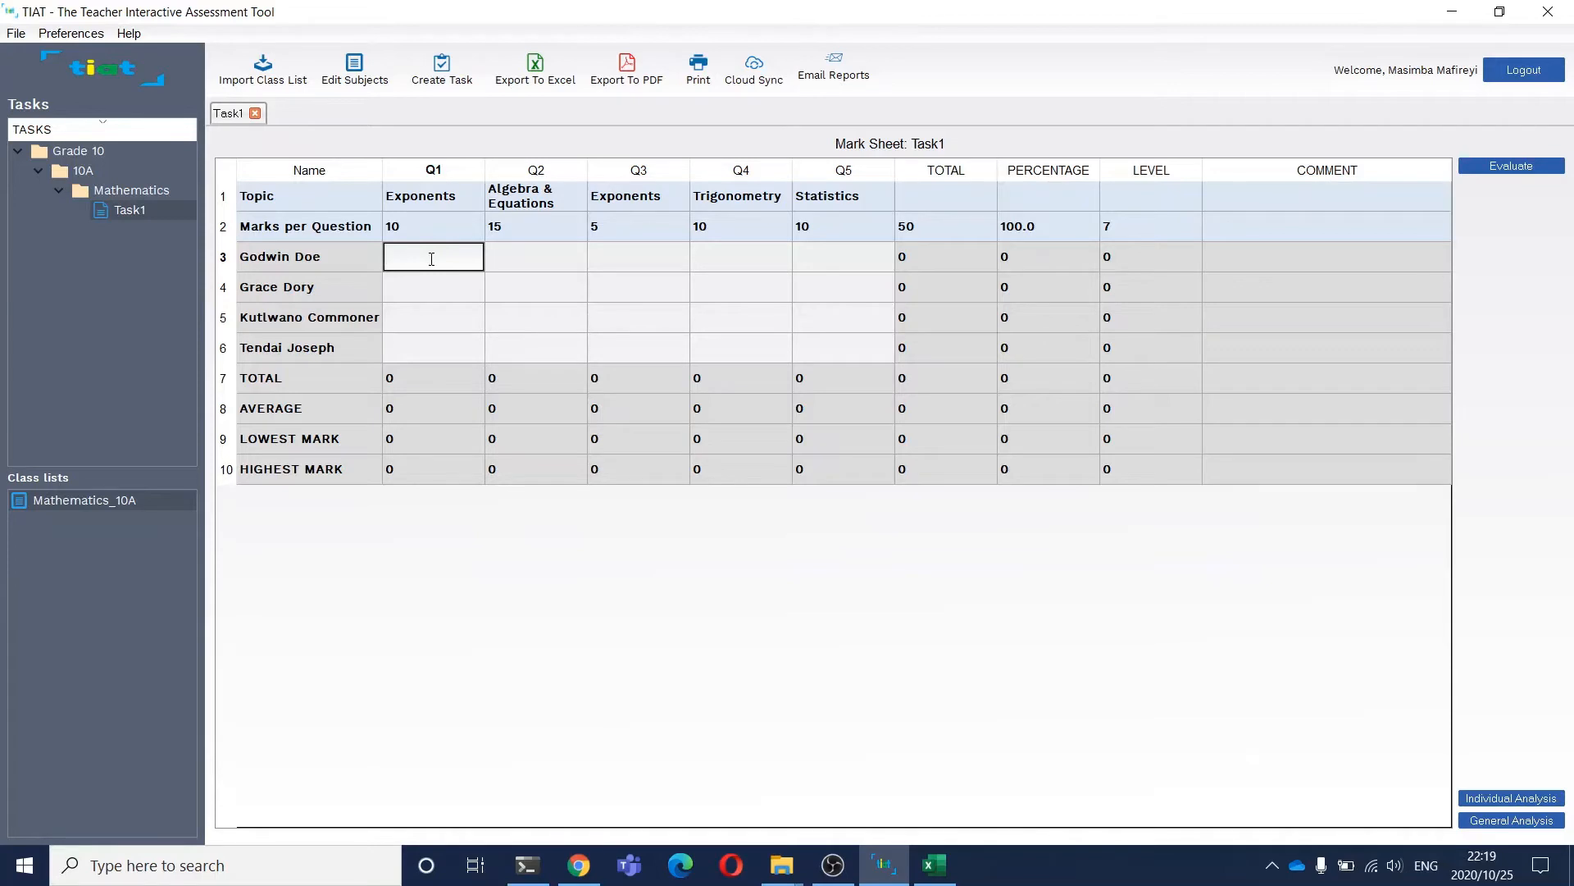
type("7")
key("Tab")
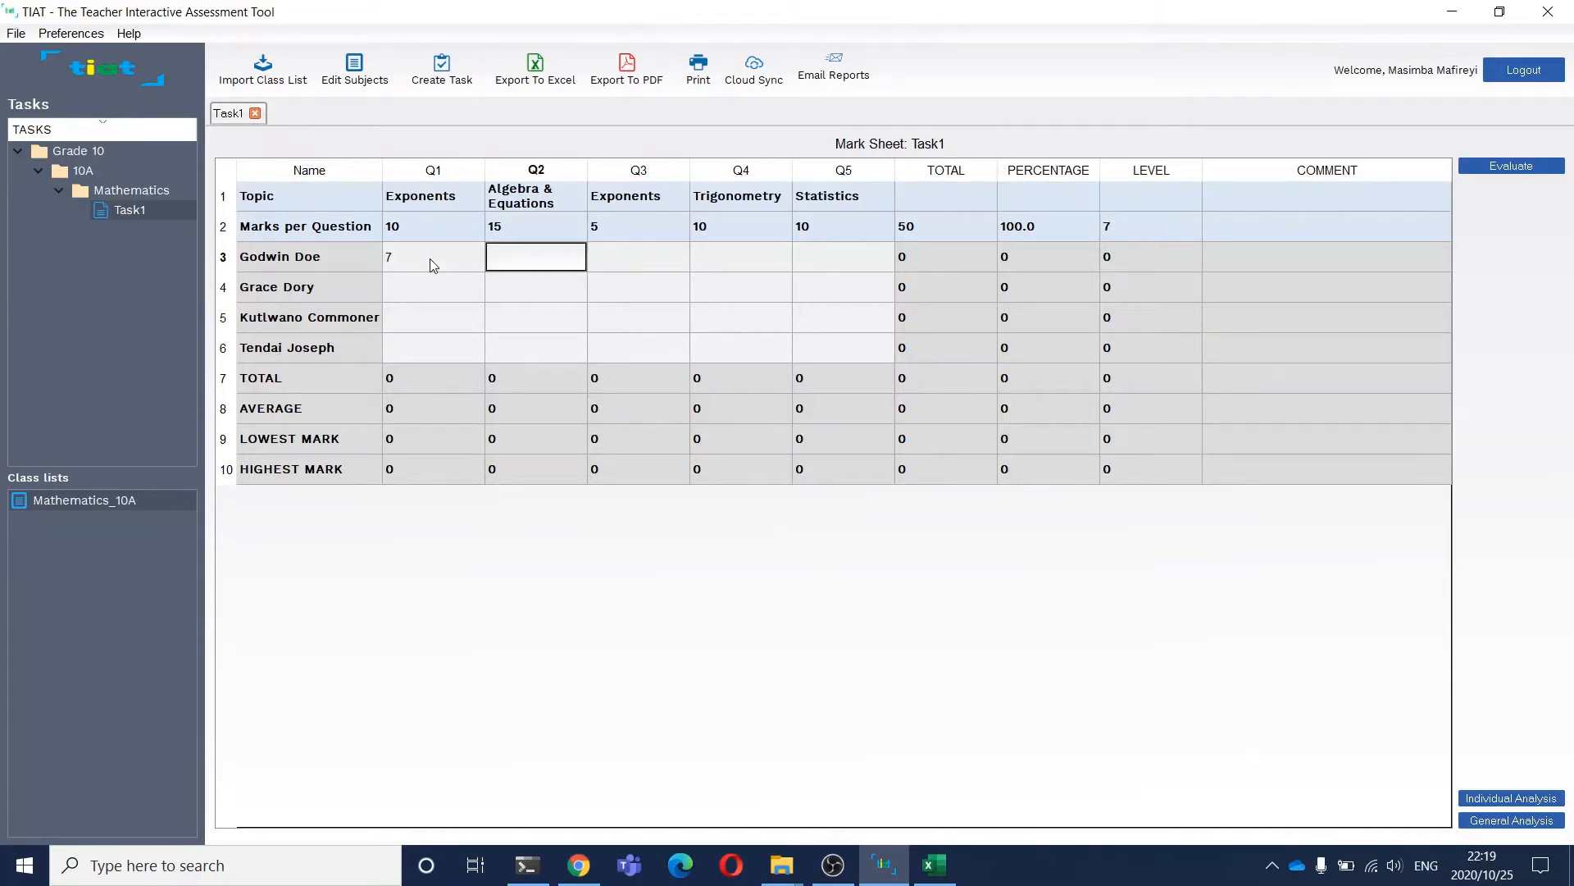
type("12")
key("Tab")
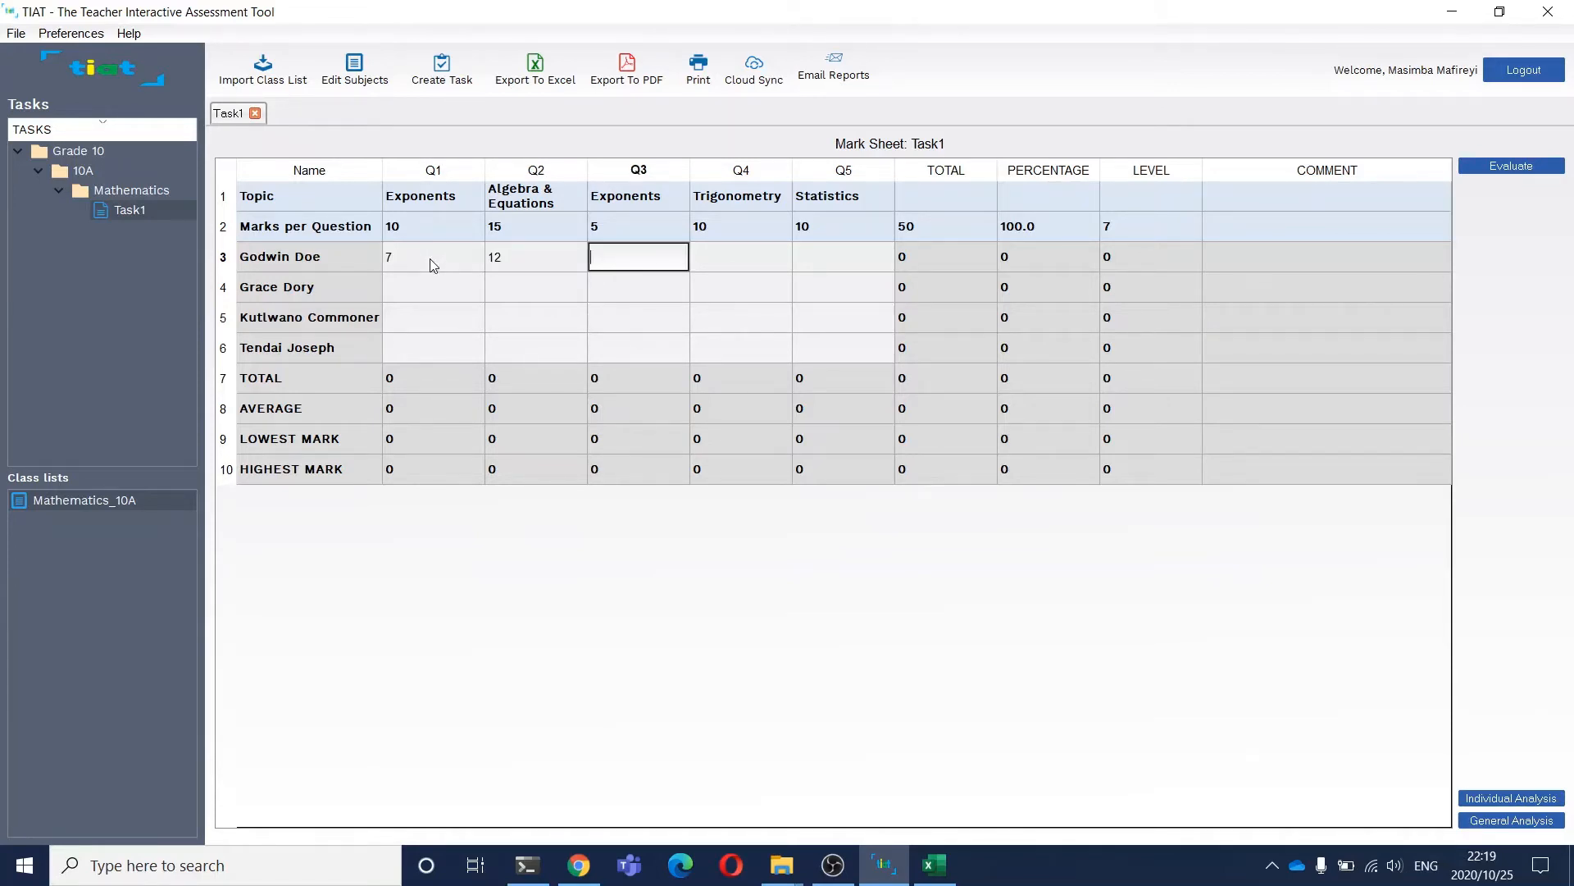
type("4")
key("Tab")
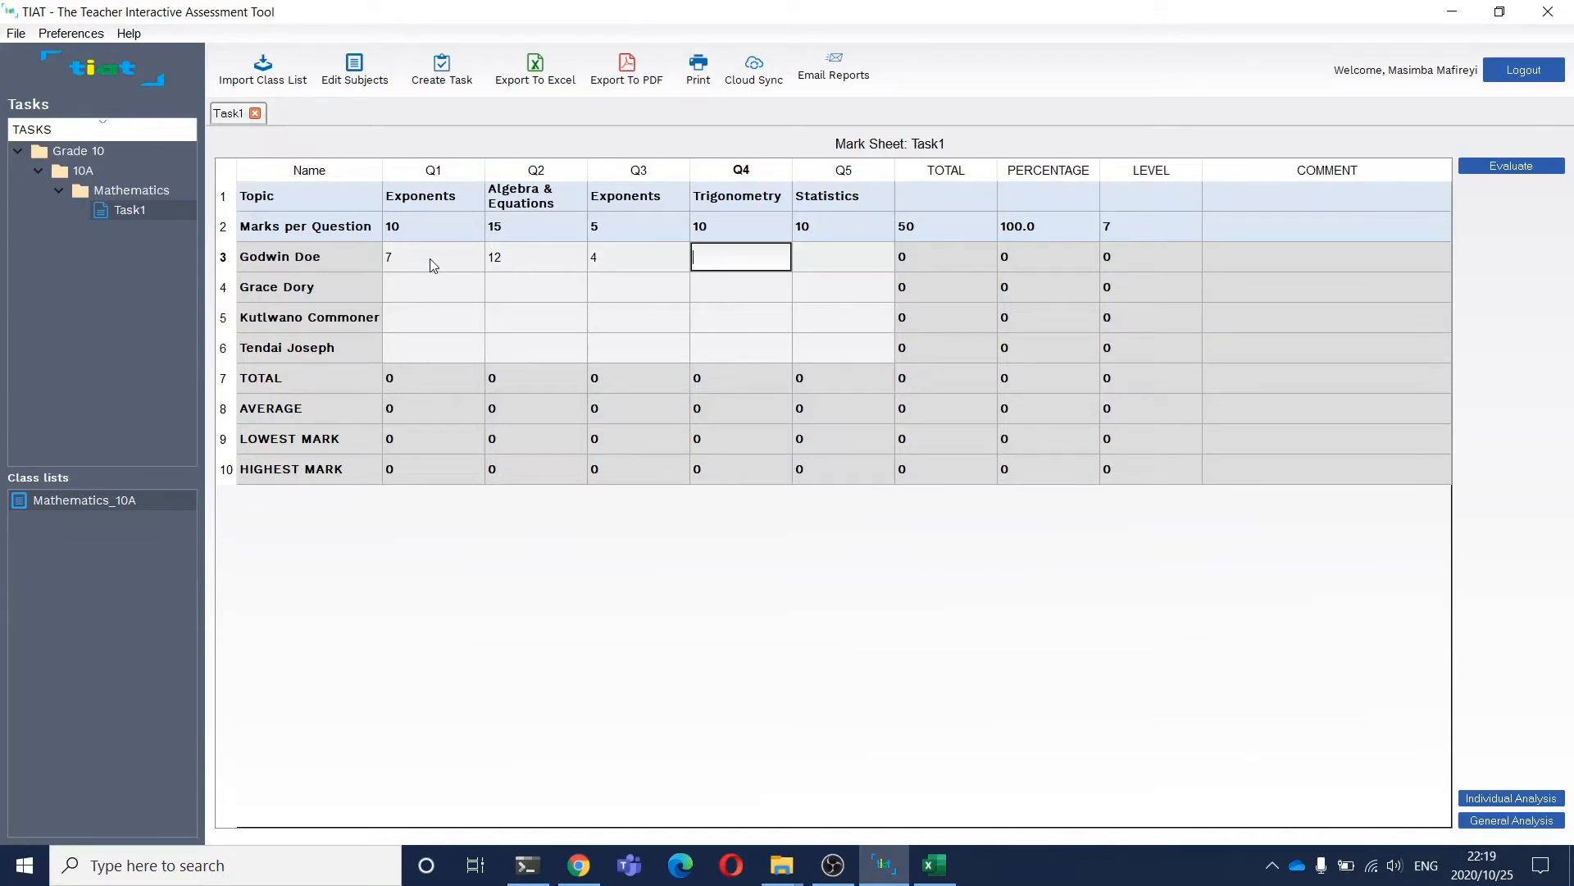
type("6")
key("Tab")
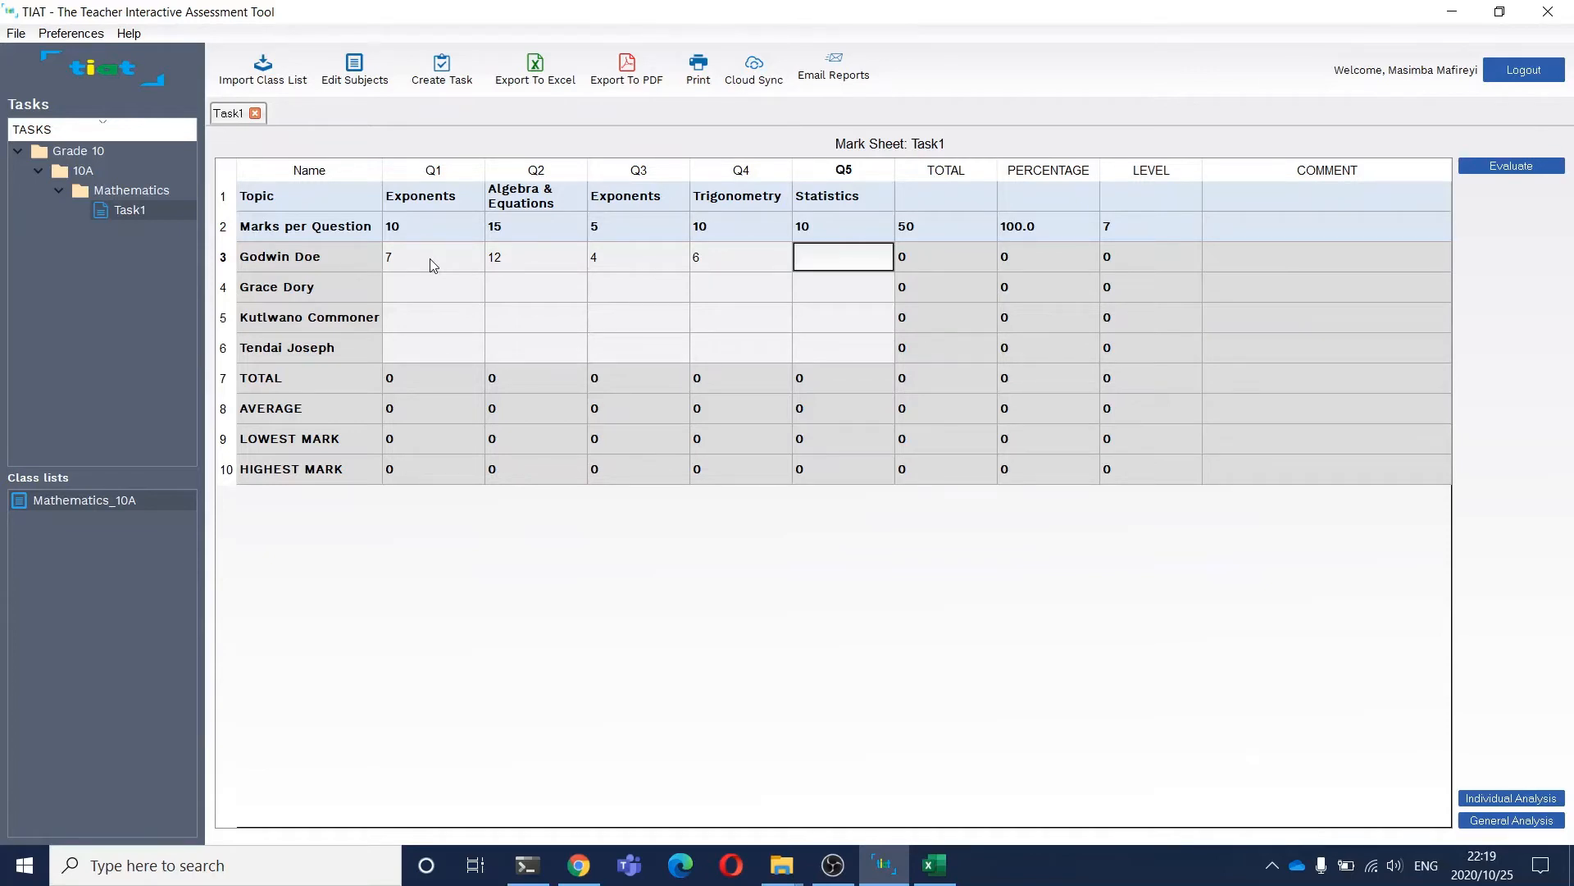
type("3")
Step: Enter the second student's marks for Q1 to Q5 as 2, 14, 3, 6 and 8
left_click(424, 285)
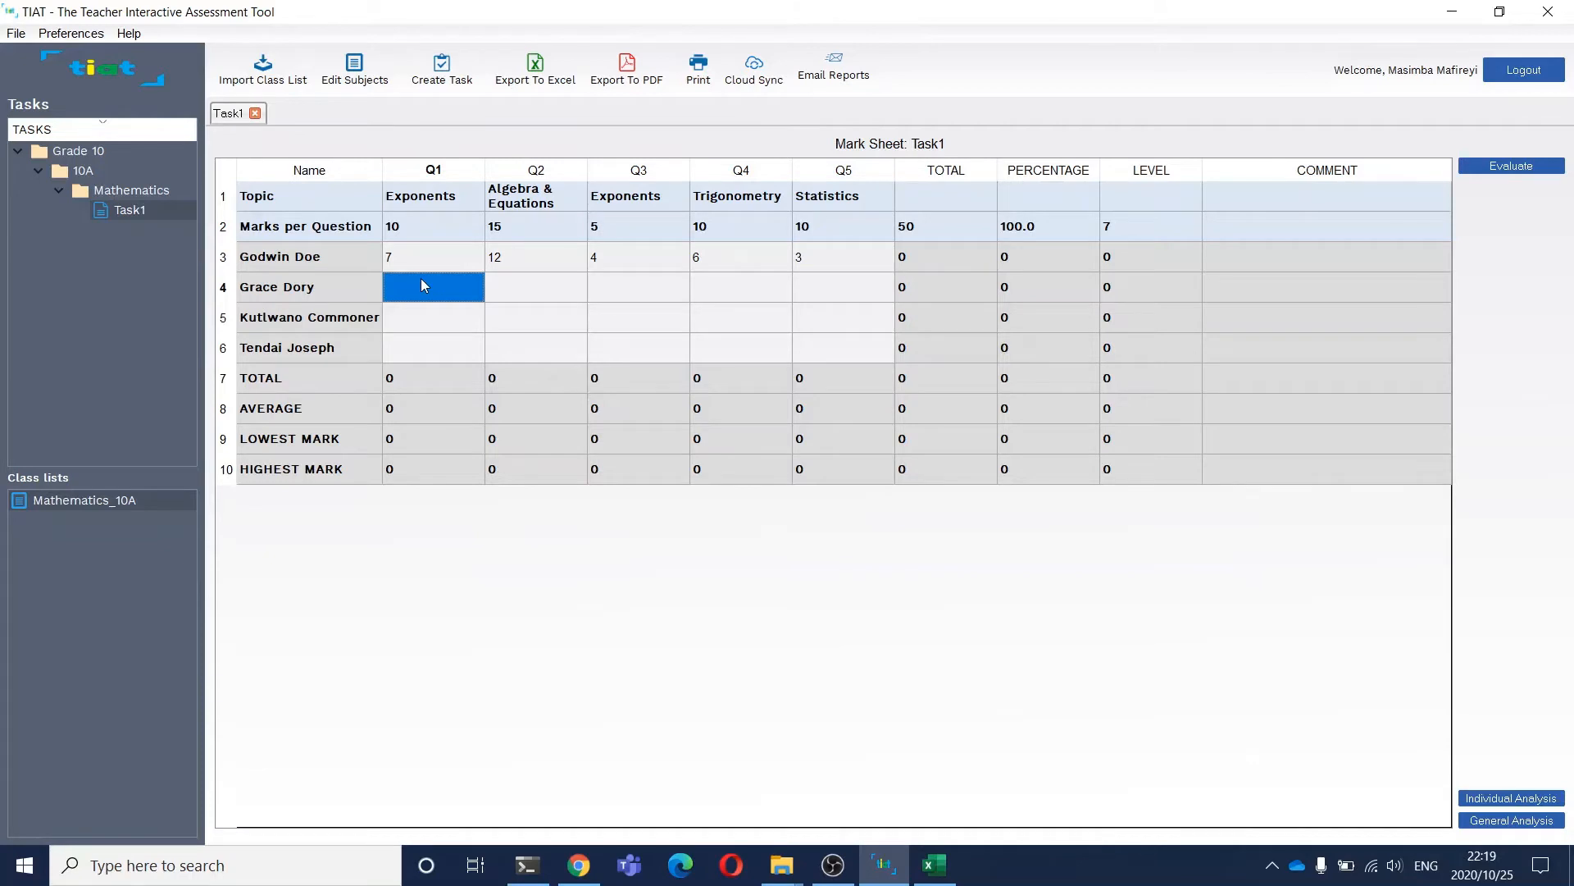
type("2")
key("Tab")
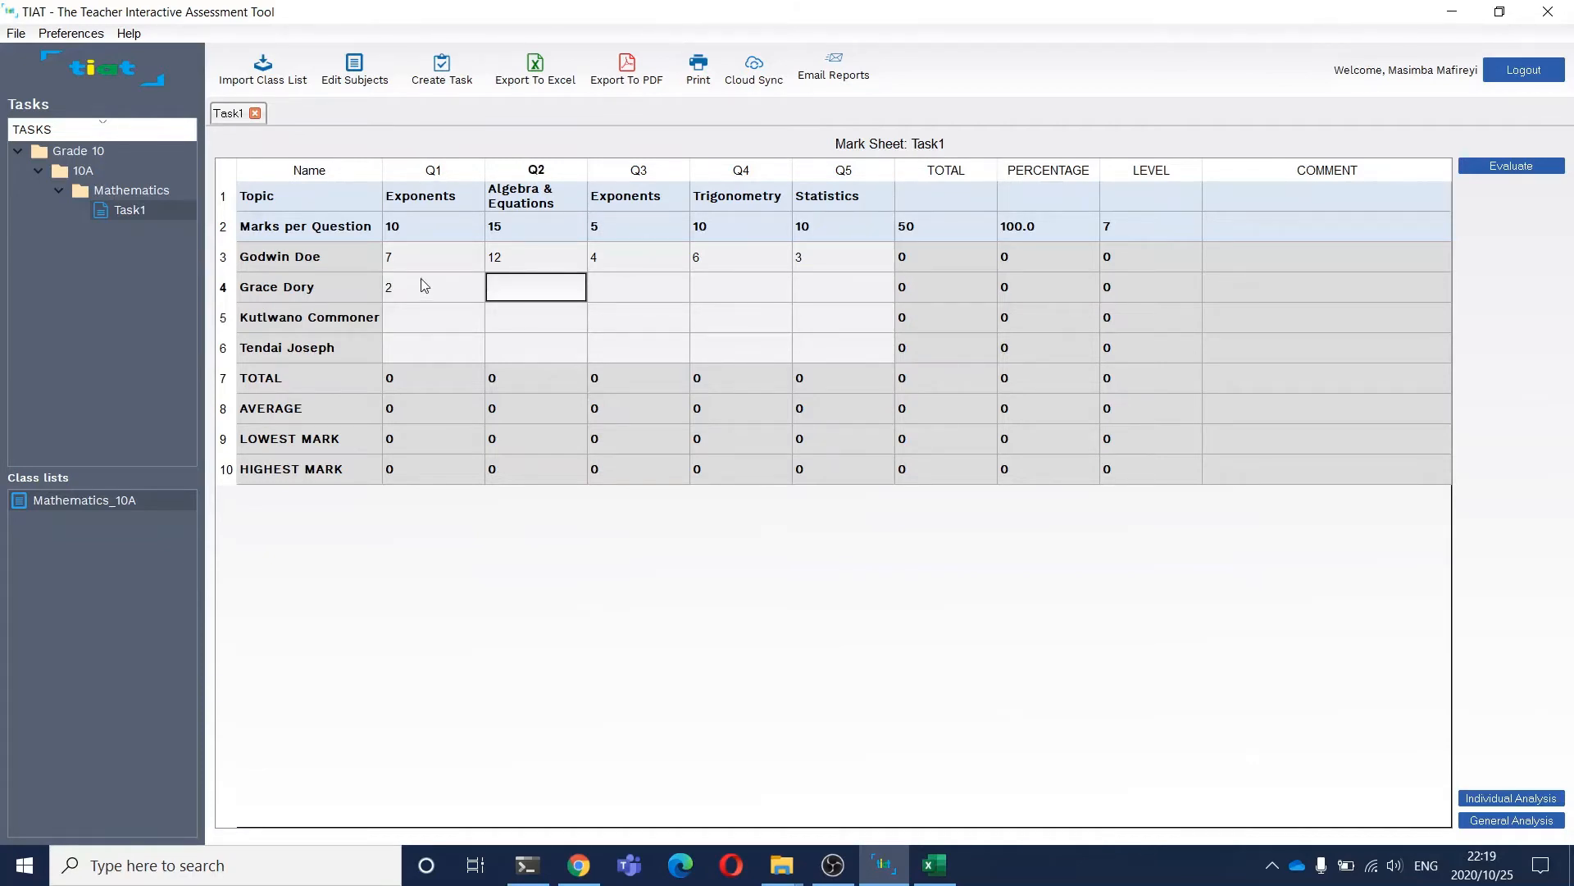
type("14")
key("Tab")
key("Tab")
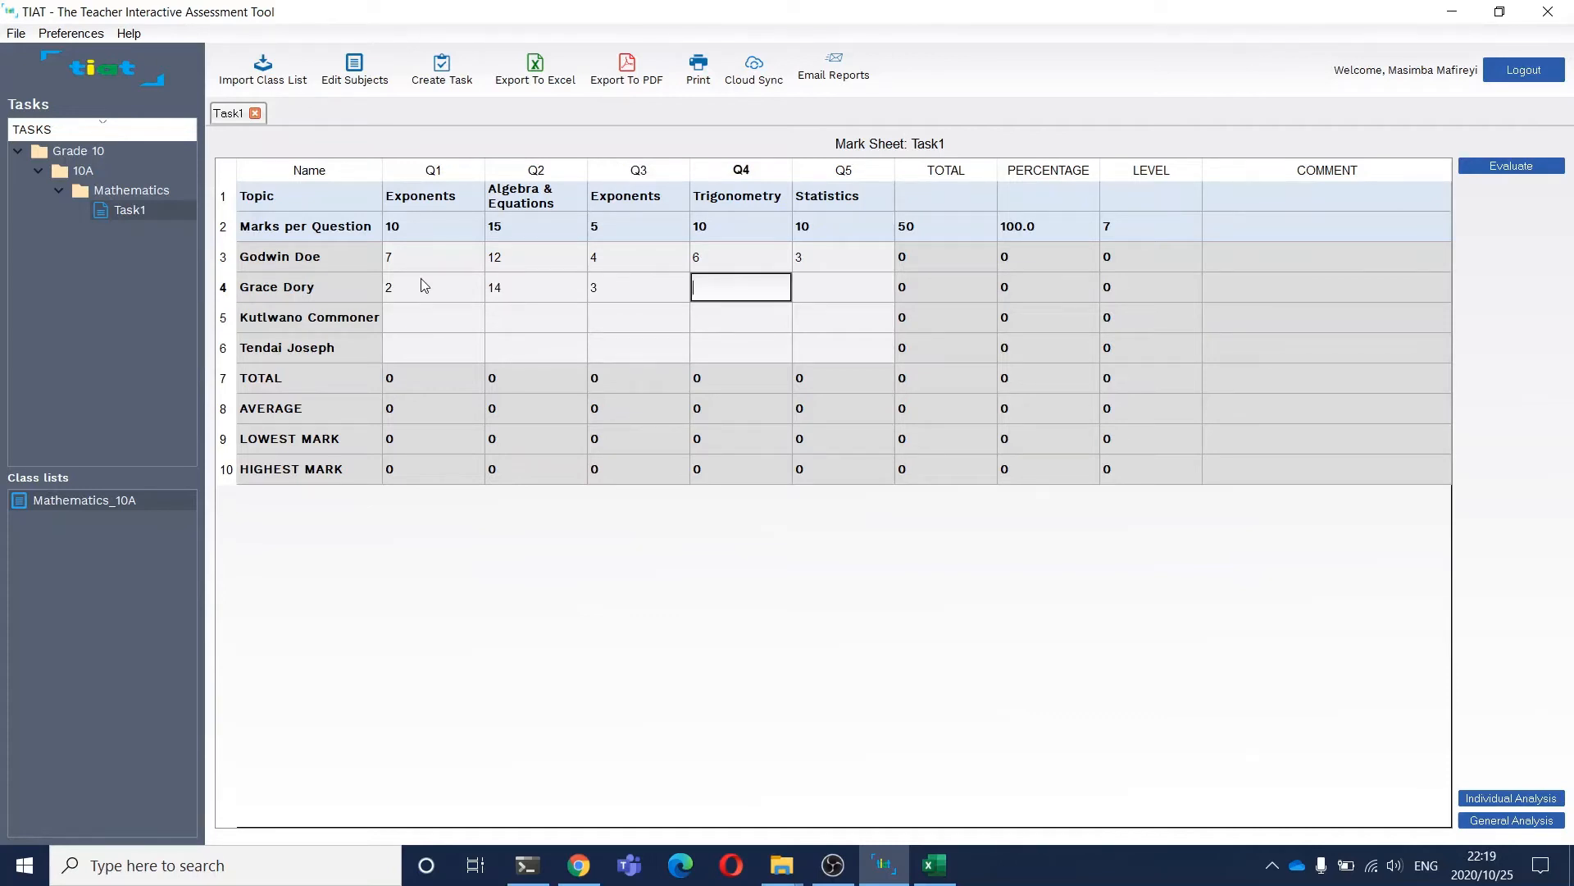
key("Tab")
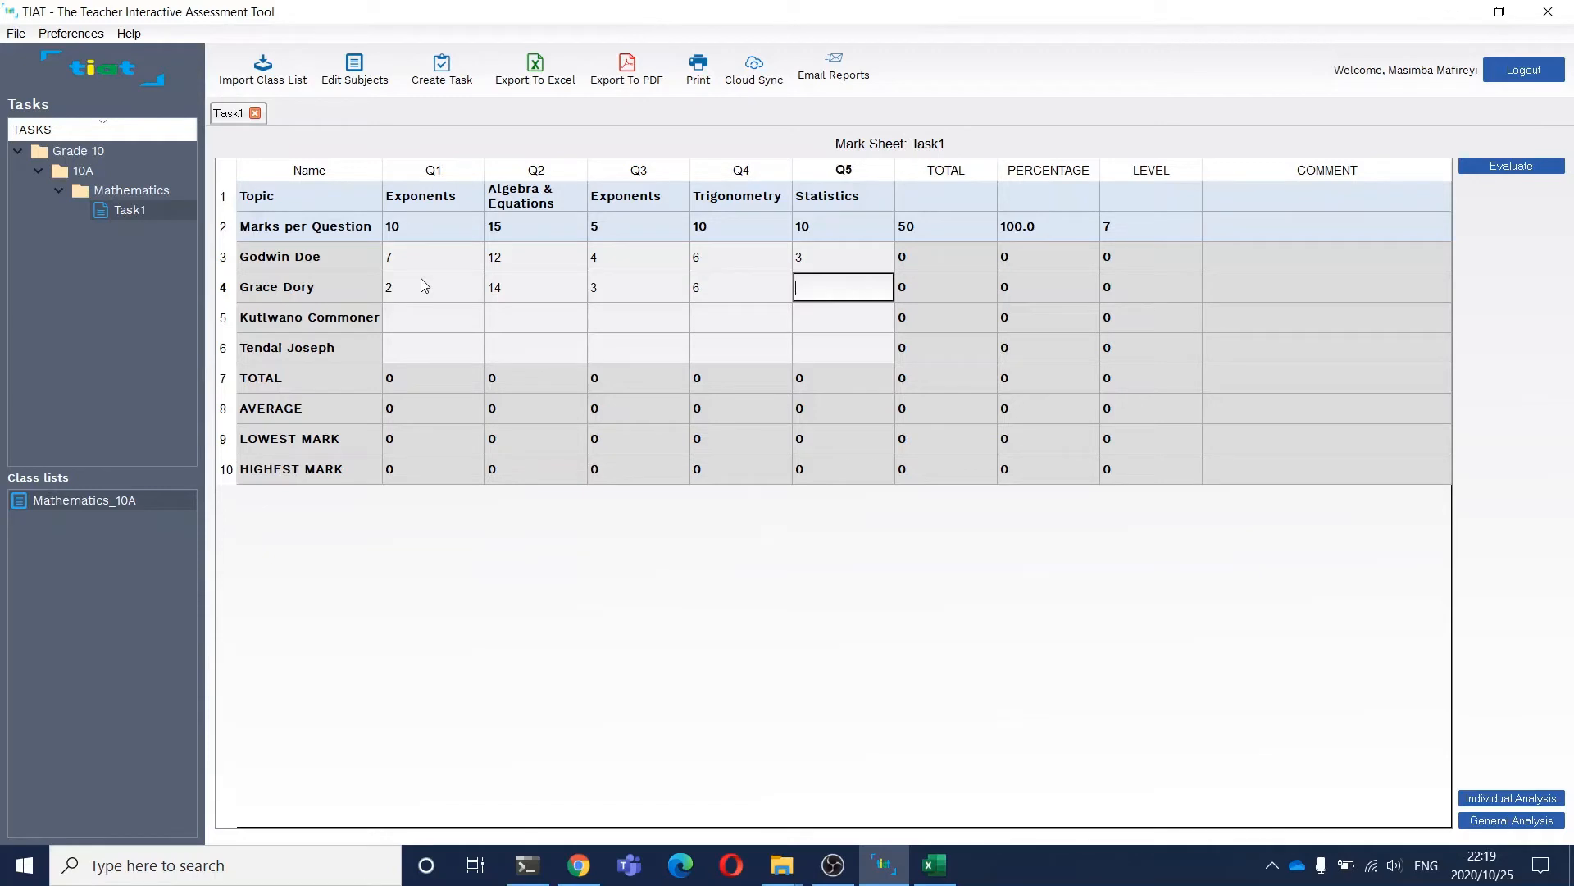
type("8")
key("Tab")
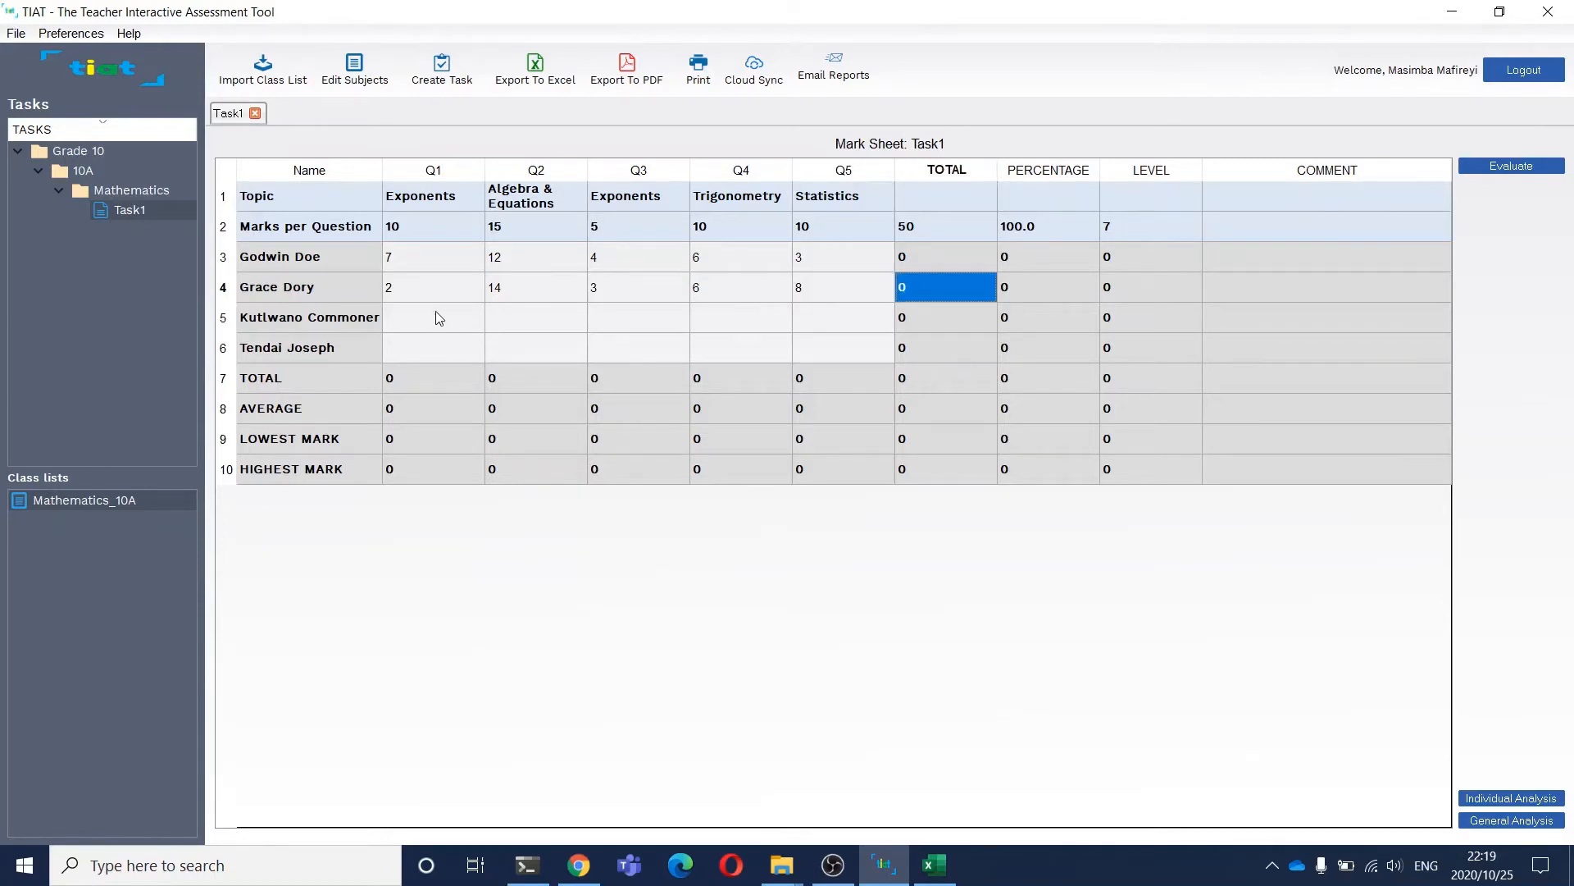
Step: Enter the third student's marks for Q1 to Q5 as 7, 6, 1, 7 and 3
left_click(436, 316)
type("7")
key("Tab")
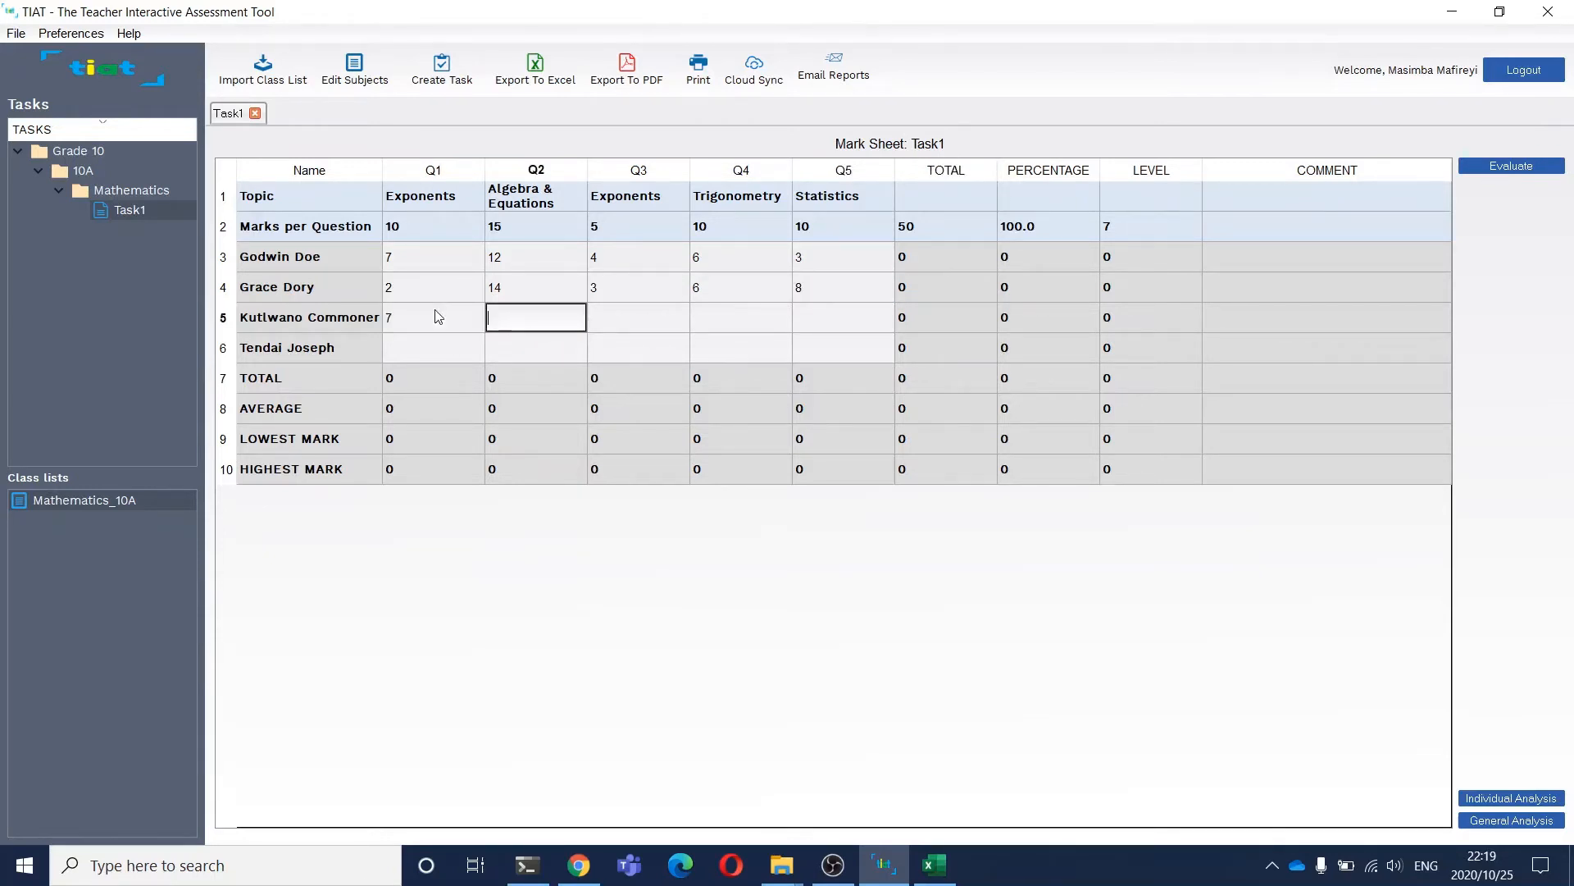
type("6")
key("Tab")
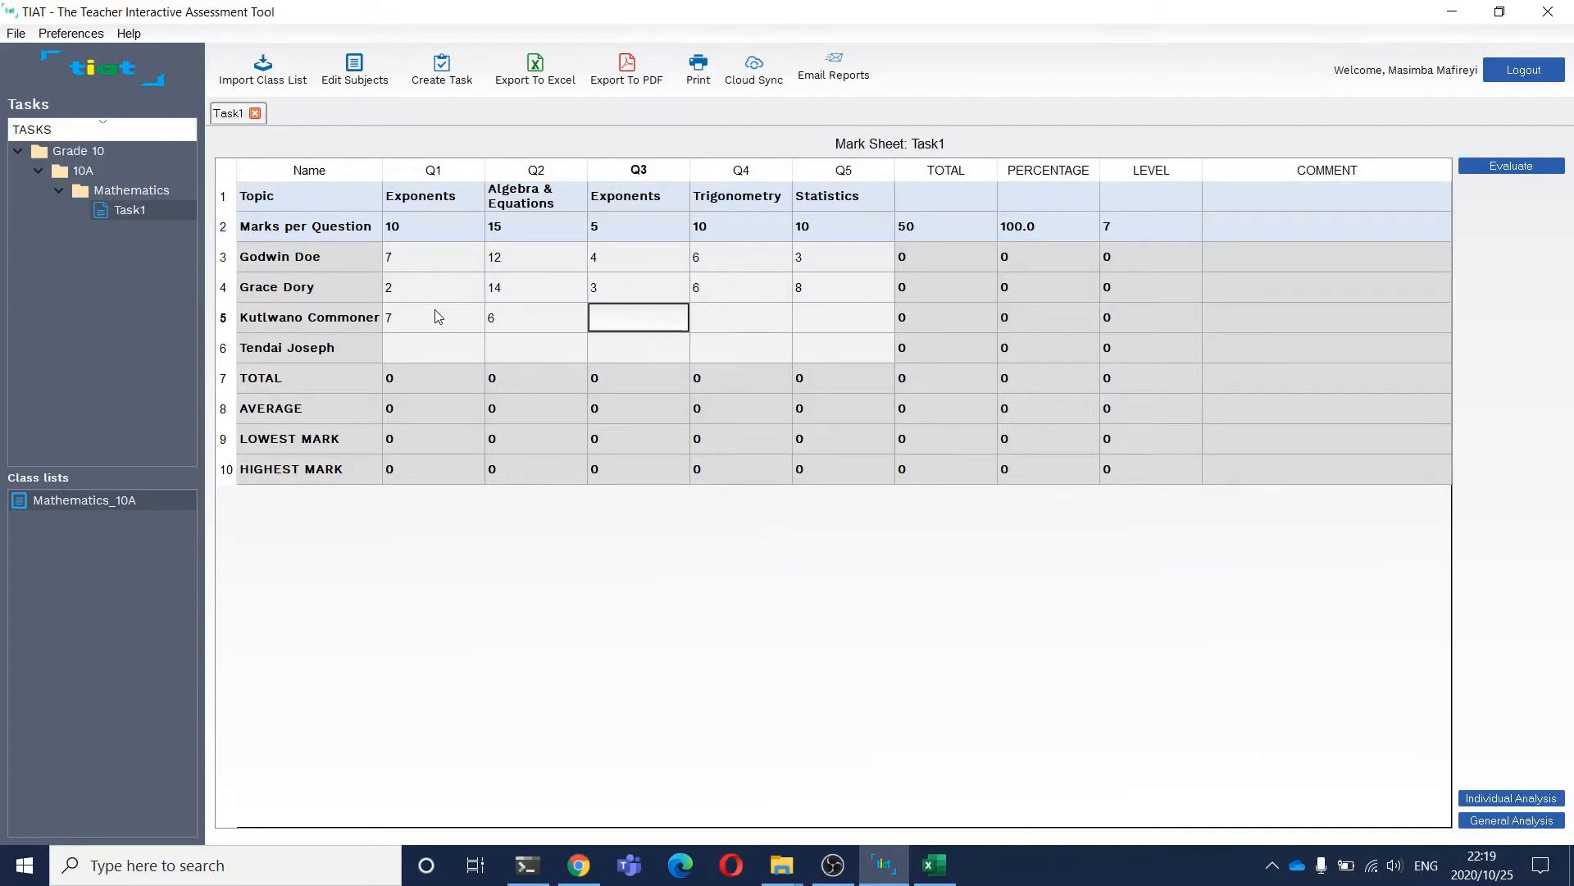
key("Tab")
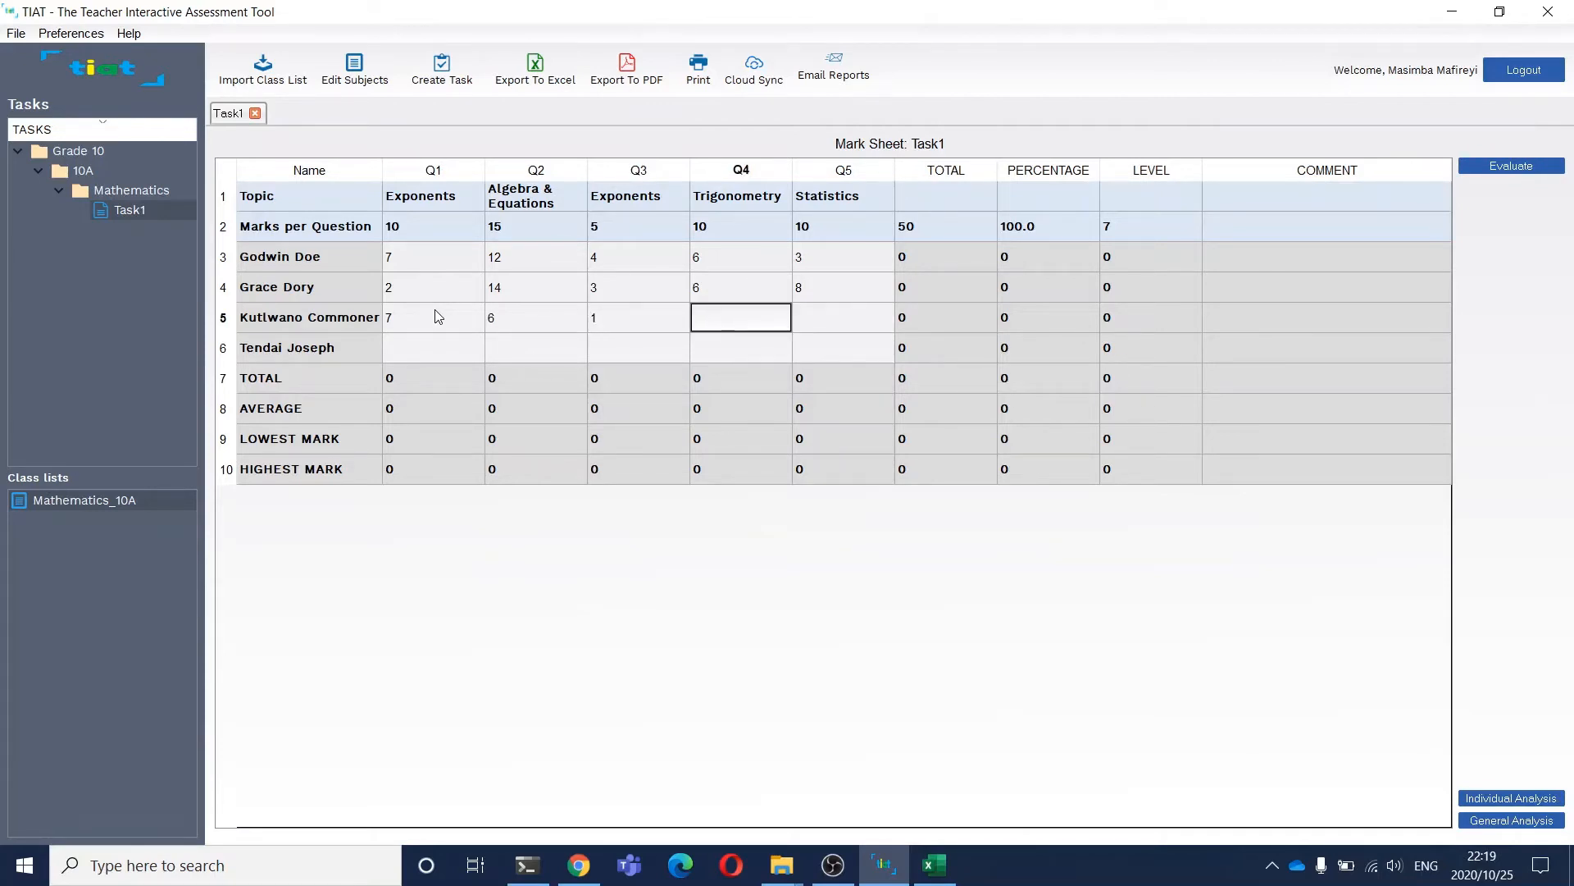
type("7")
key("Tab")
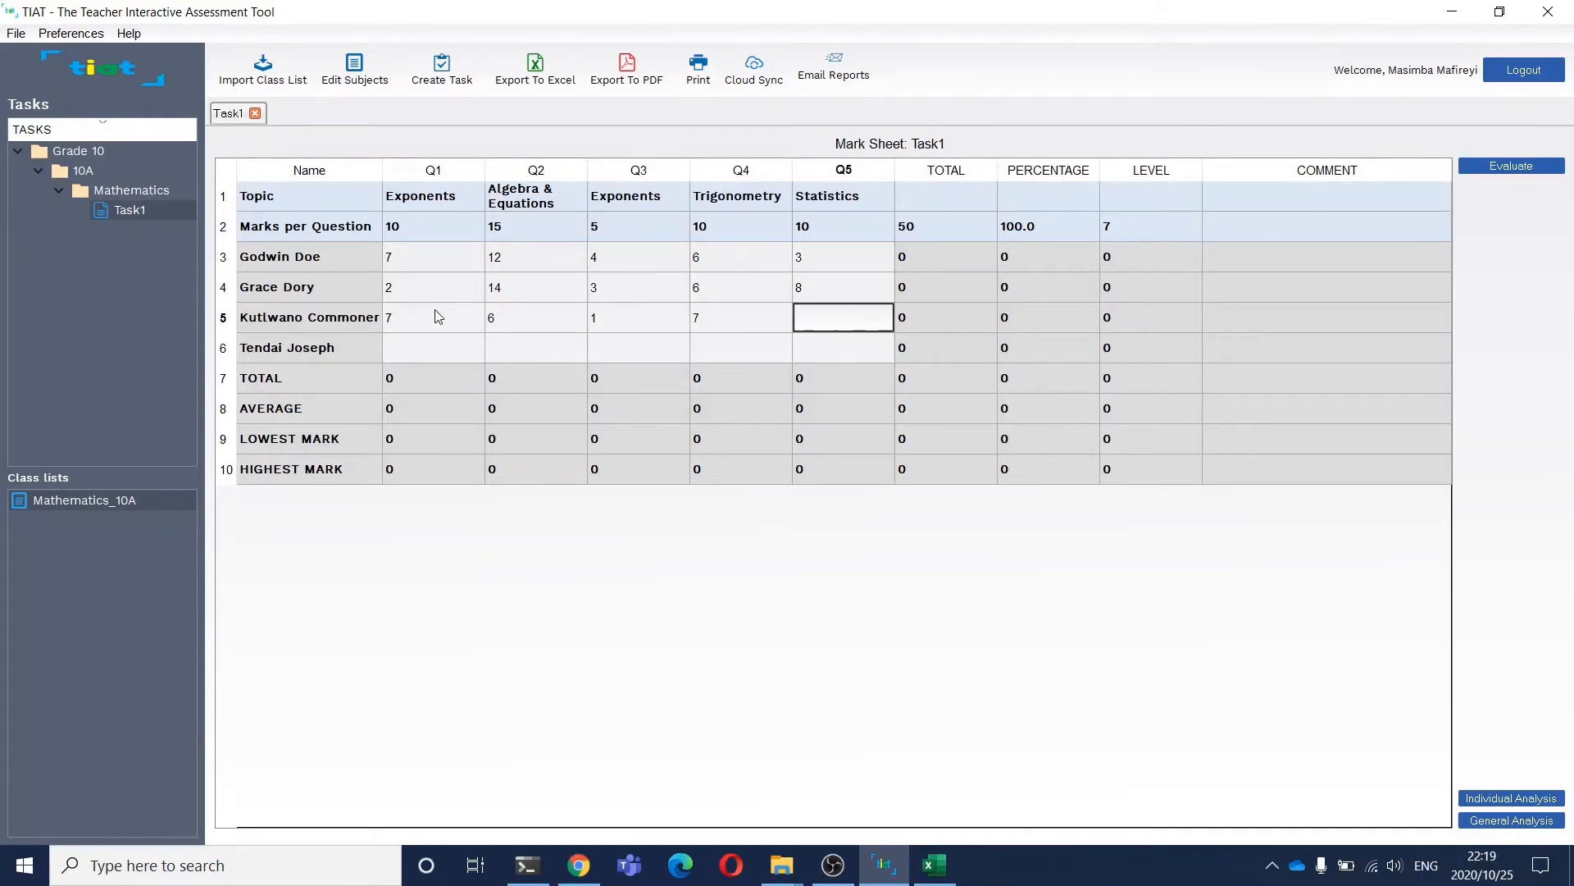
type("3")
key("Tab")
Step: Enter the fourth student's marks for Q1 to Q5 as 7, 5, 3, 1 and 1
left_click(418, 346)
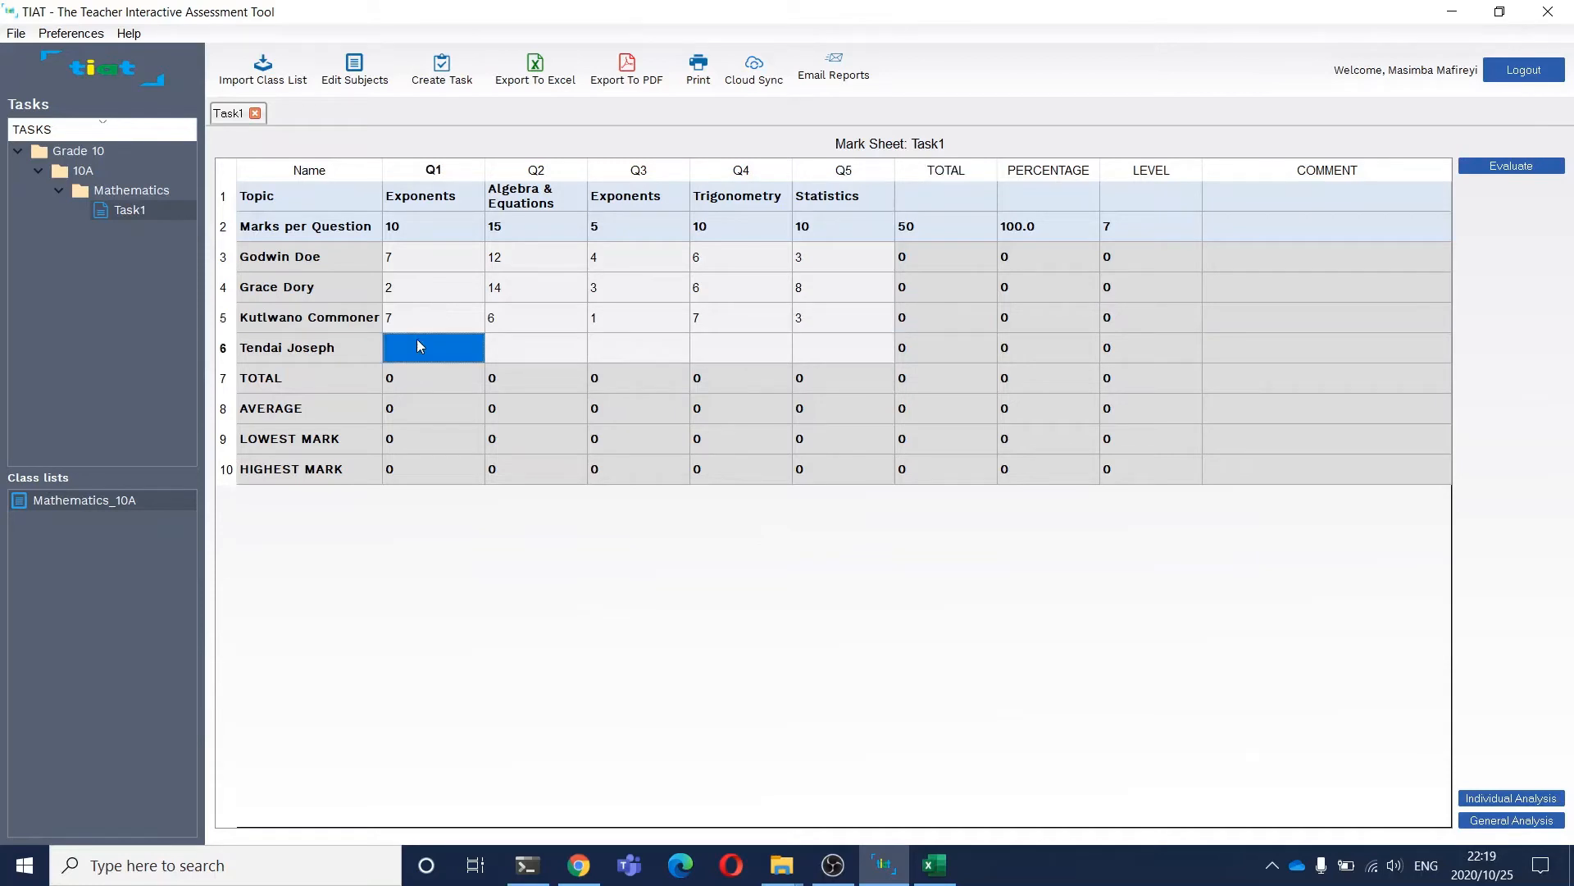
type("7")
key("Tab")
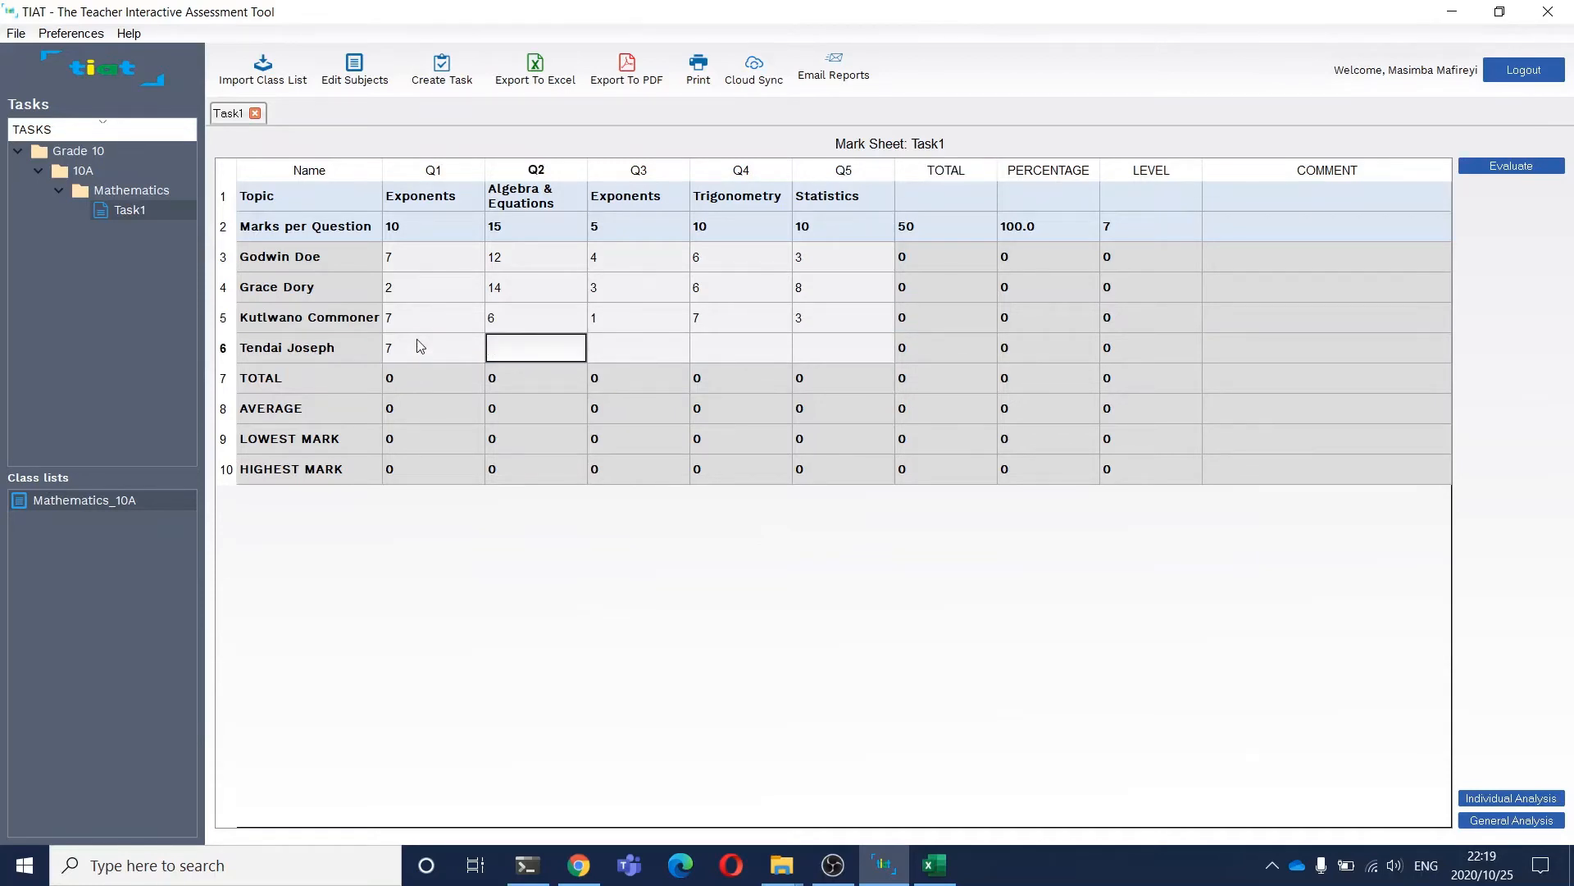
type("5")
key("Tab")
type("3")
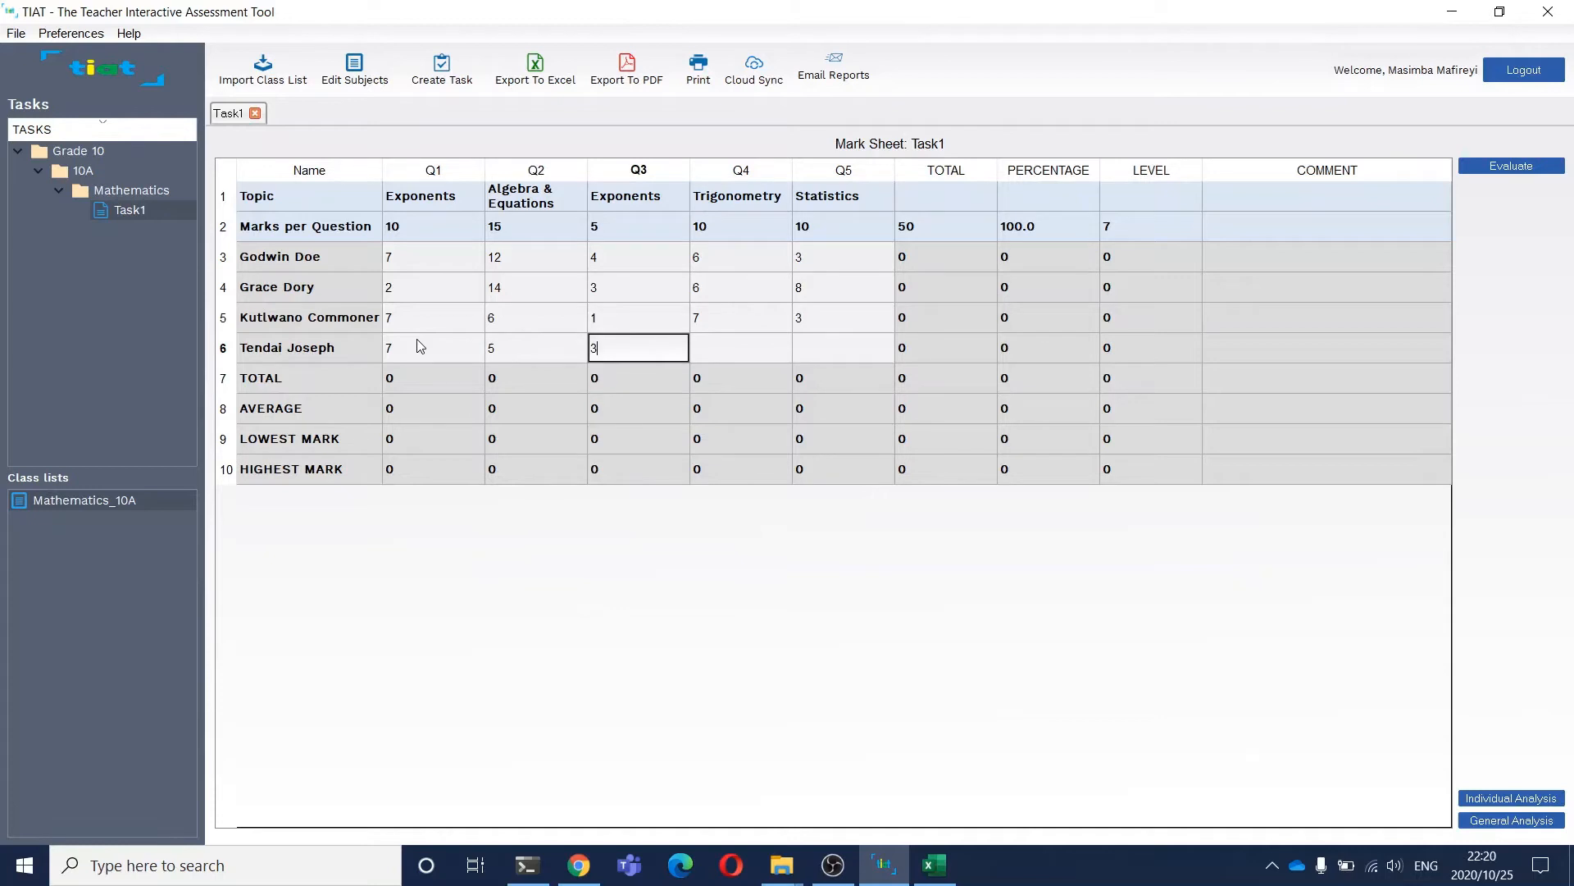
key("Tab")
type("1")
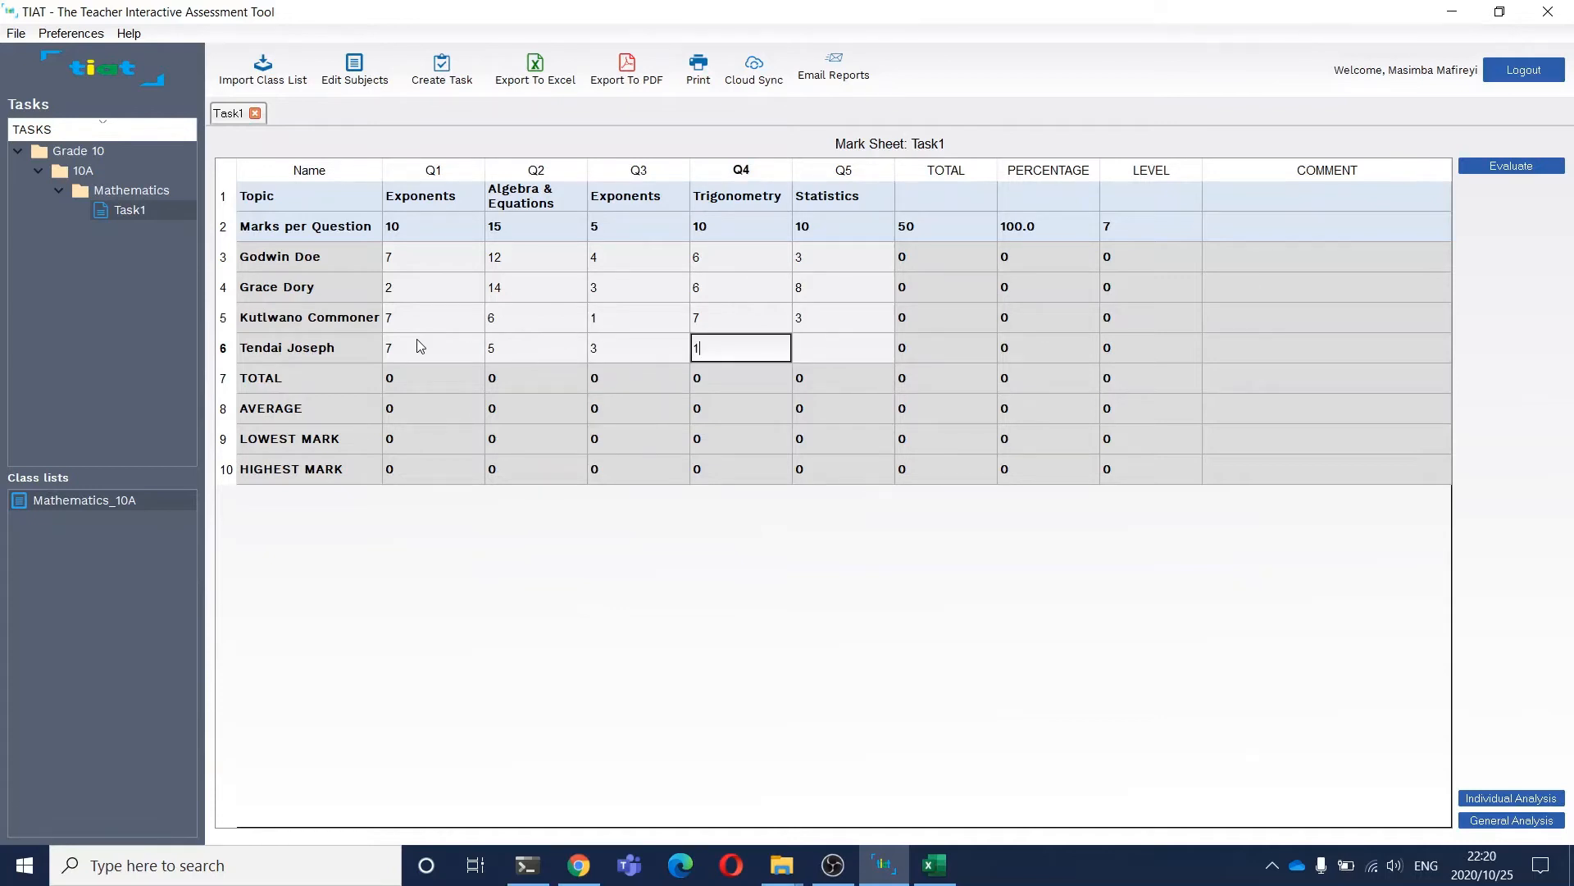
key("Tab")
type("1")
key("Tab")
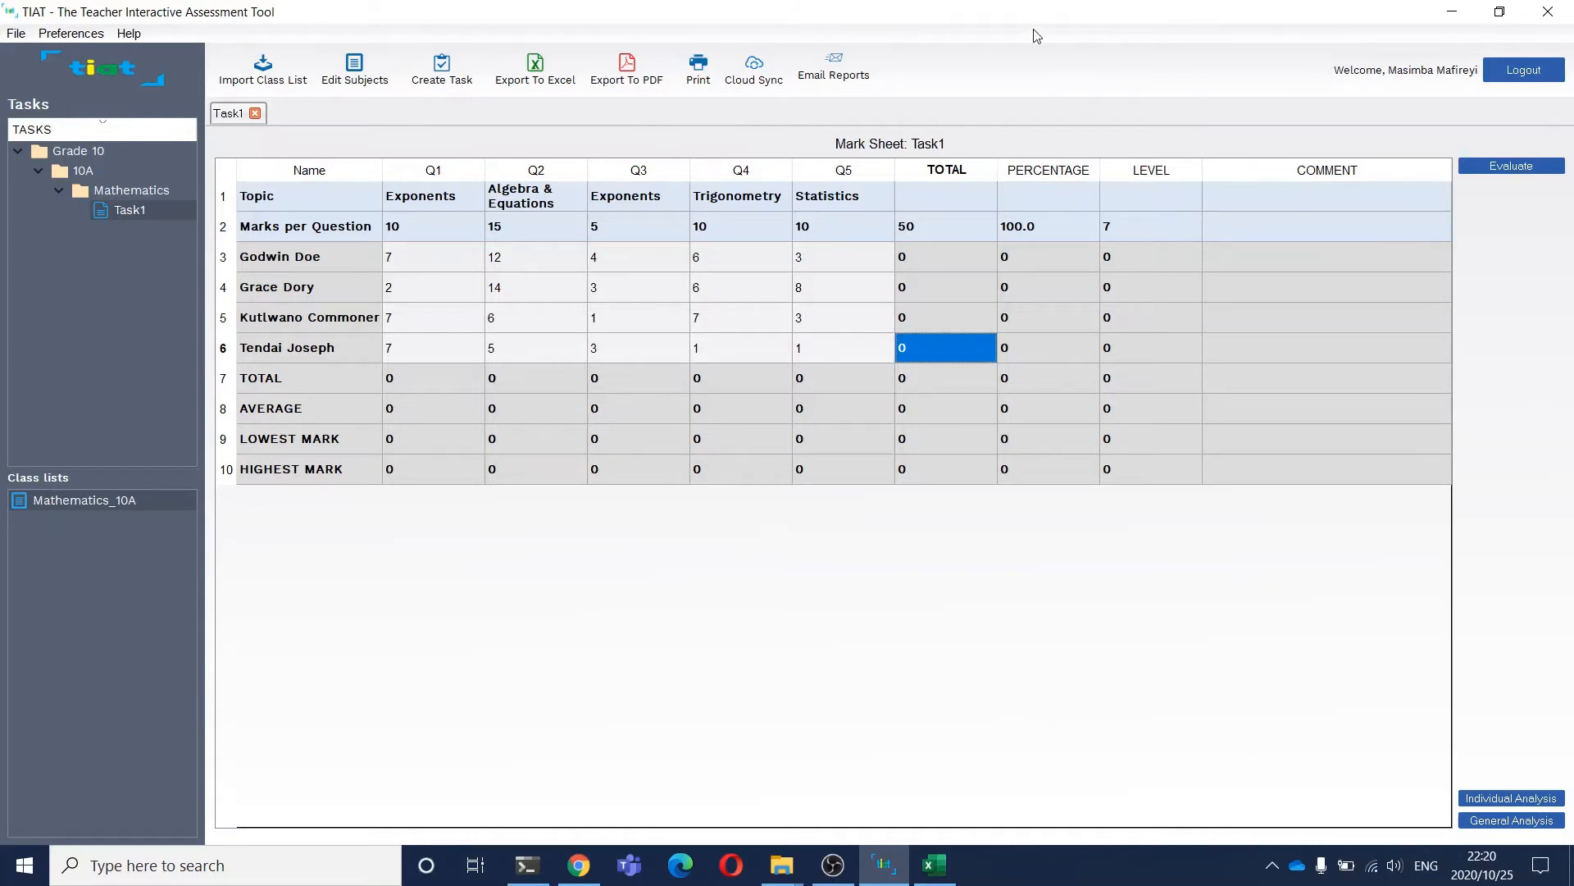
Step: Evaluate the Task1 mark sheet and open the general analysis of the class
left_click(1524, 166)
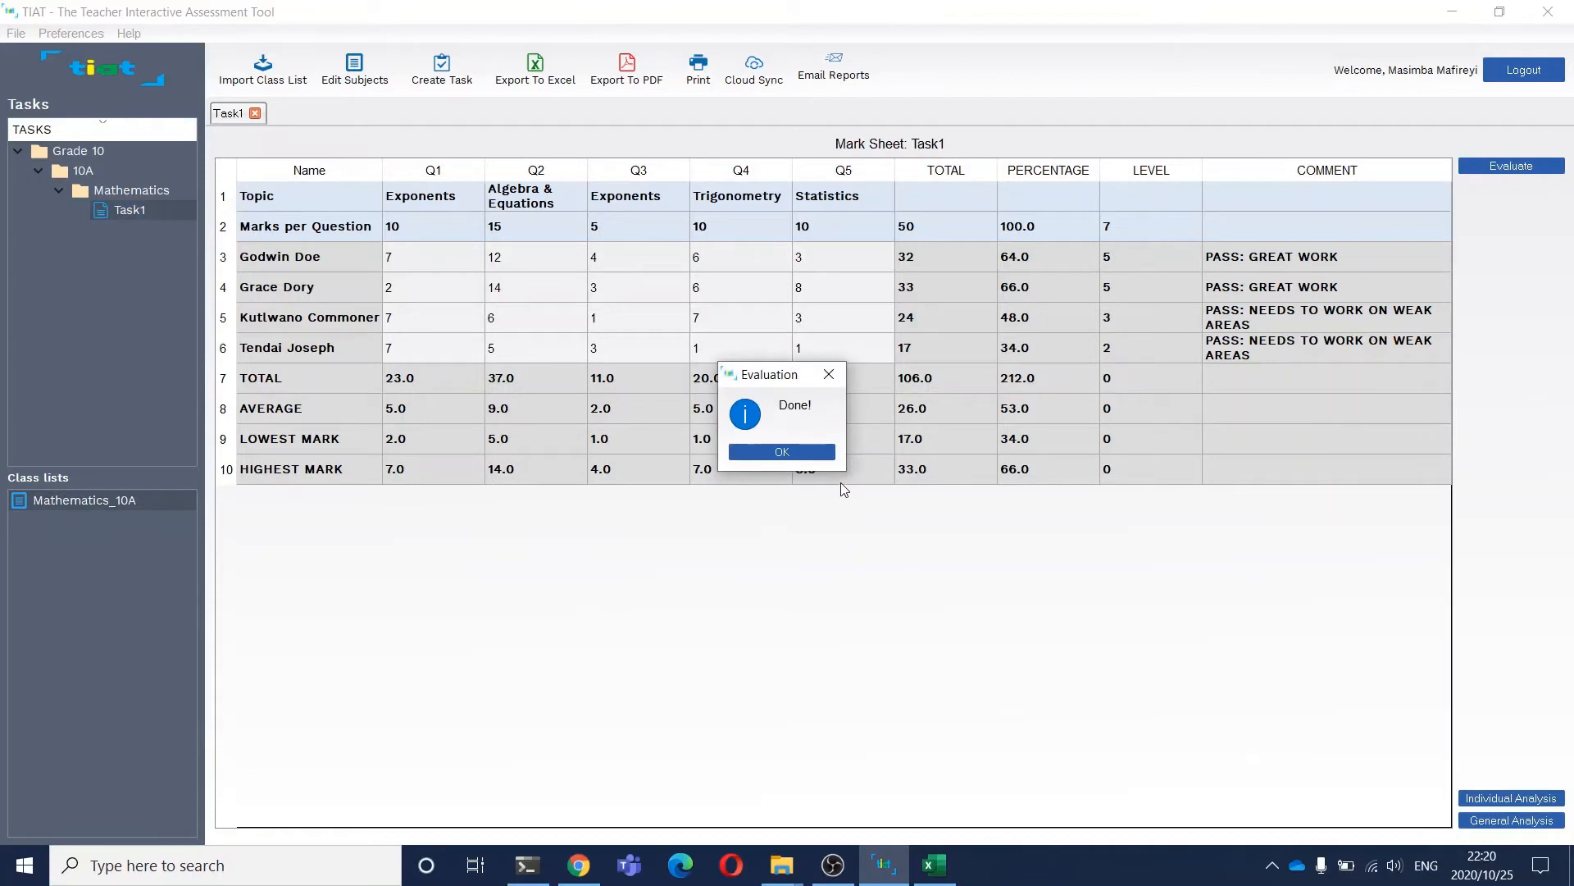
left_click(750, 450)
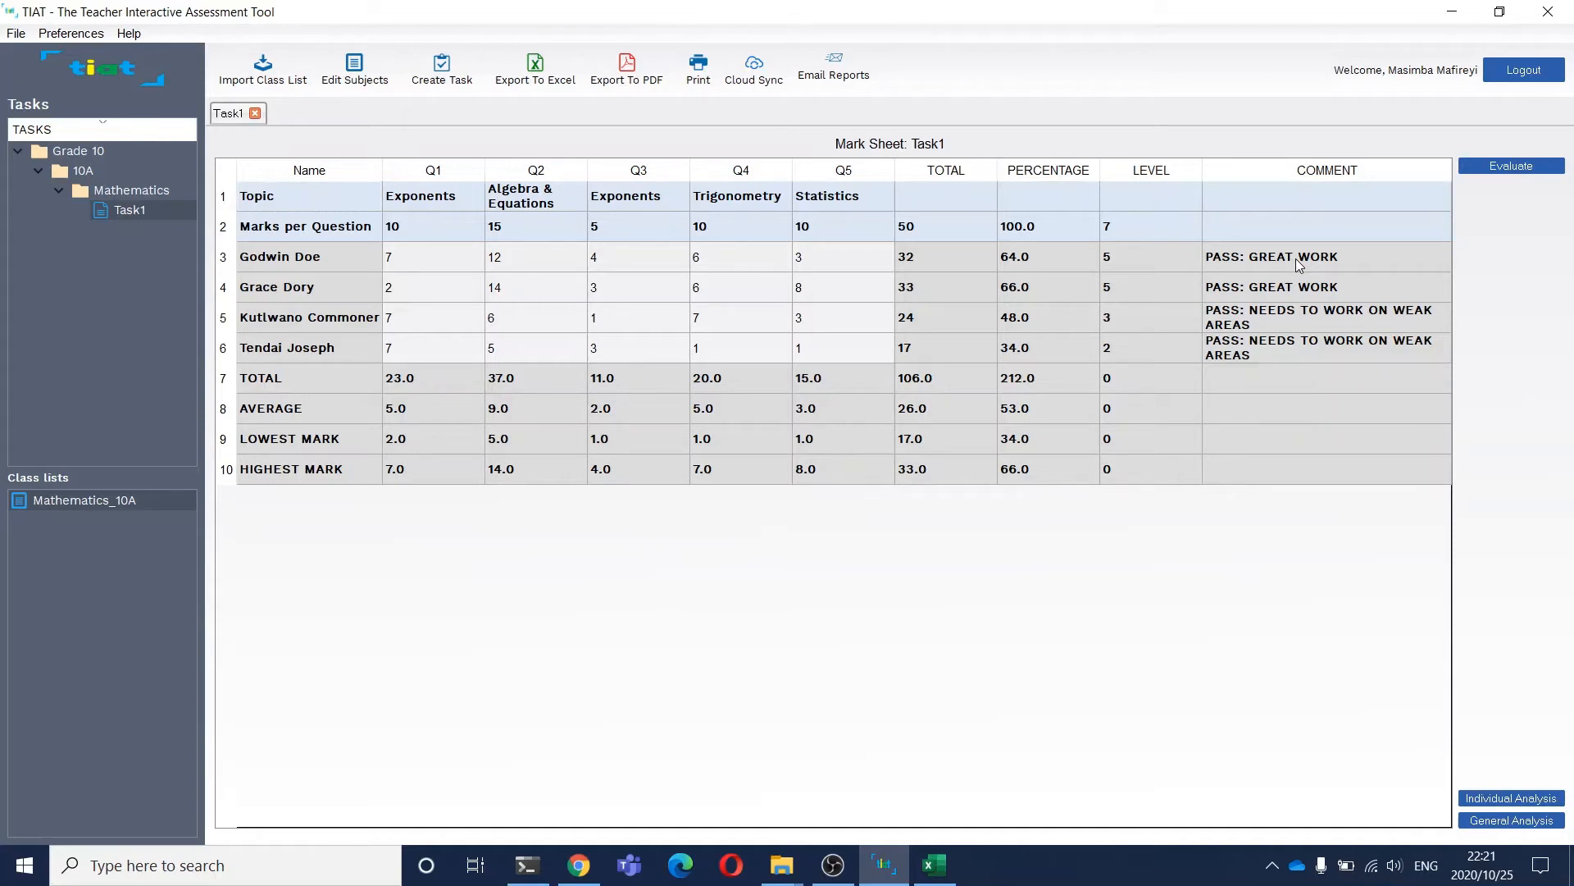
left_click(1513, 821)
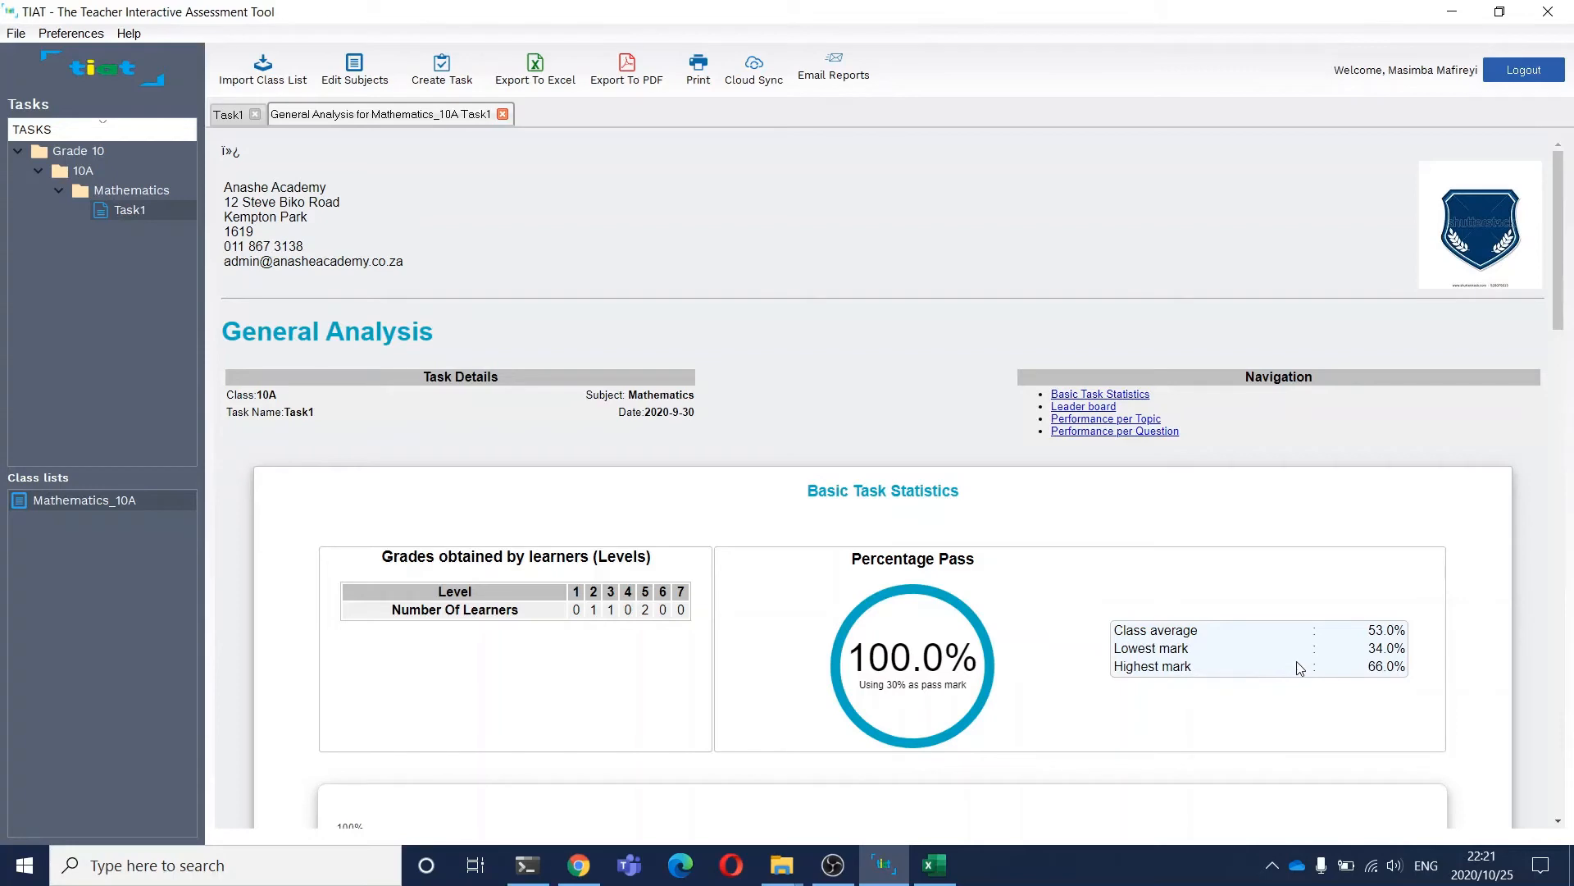
Step: Examine the general analysis: the grade levels, leader board, performance per topic and performance per question
scroll(1190, 673, "down", 2)
scroll(1190, 673, "down", 4)
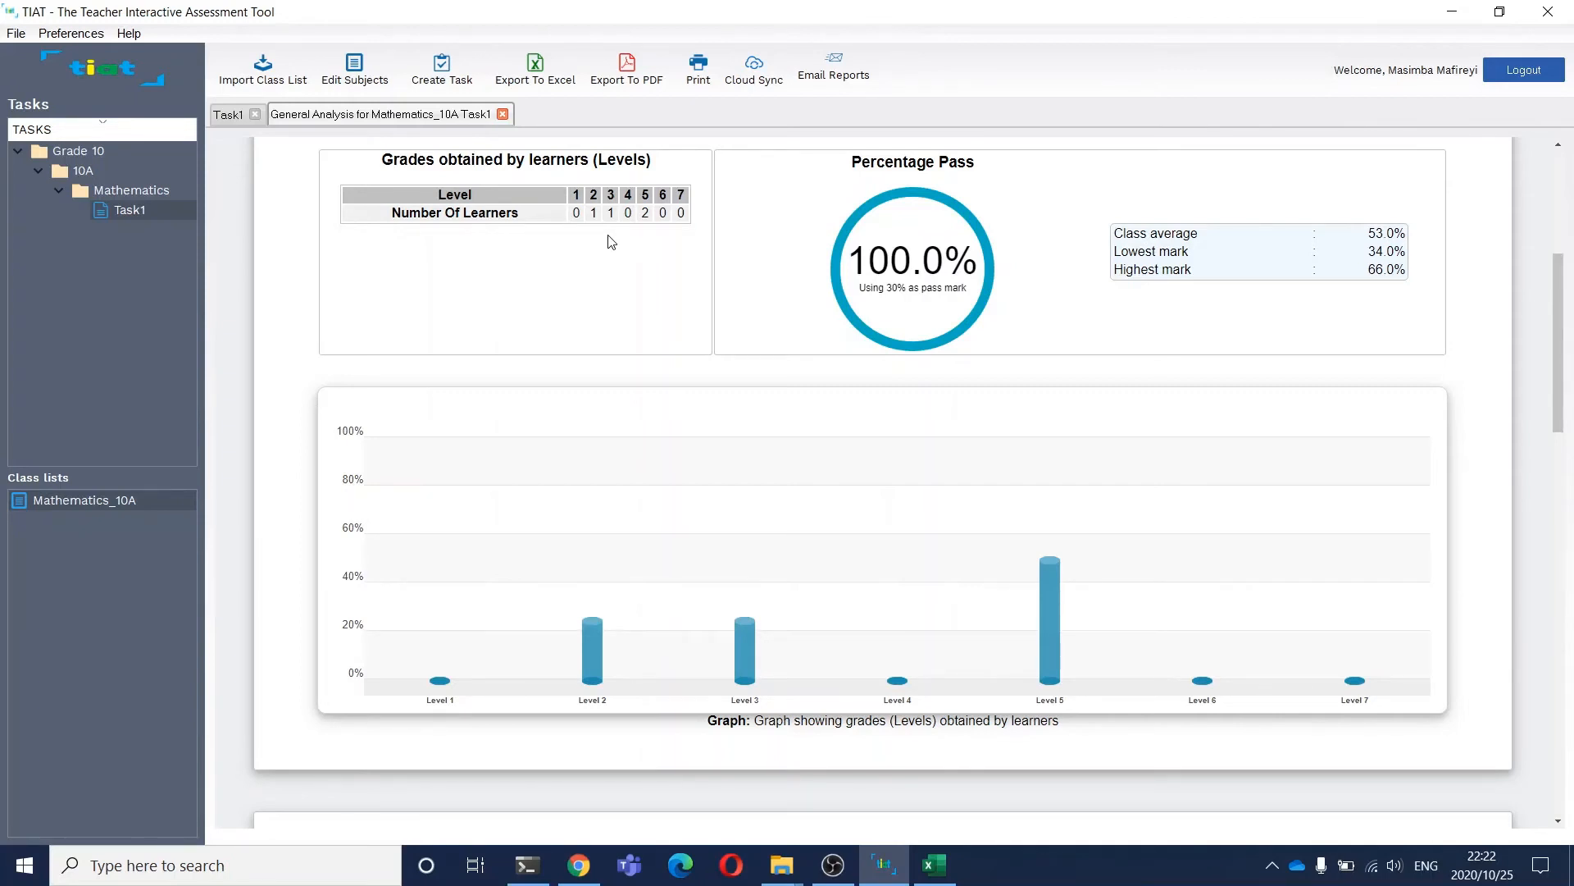
scroll(611, 242, "down", 6)
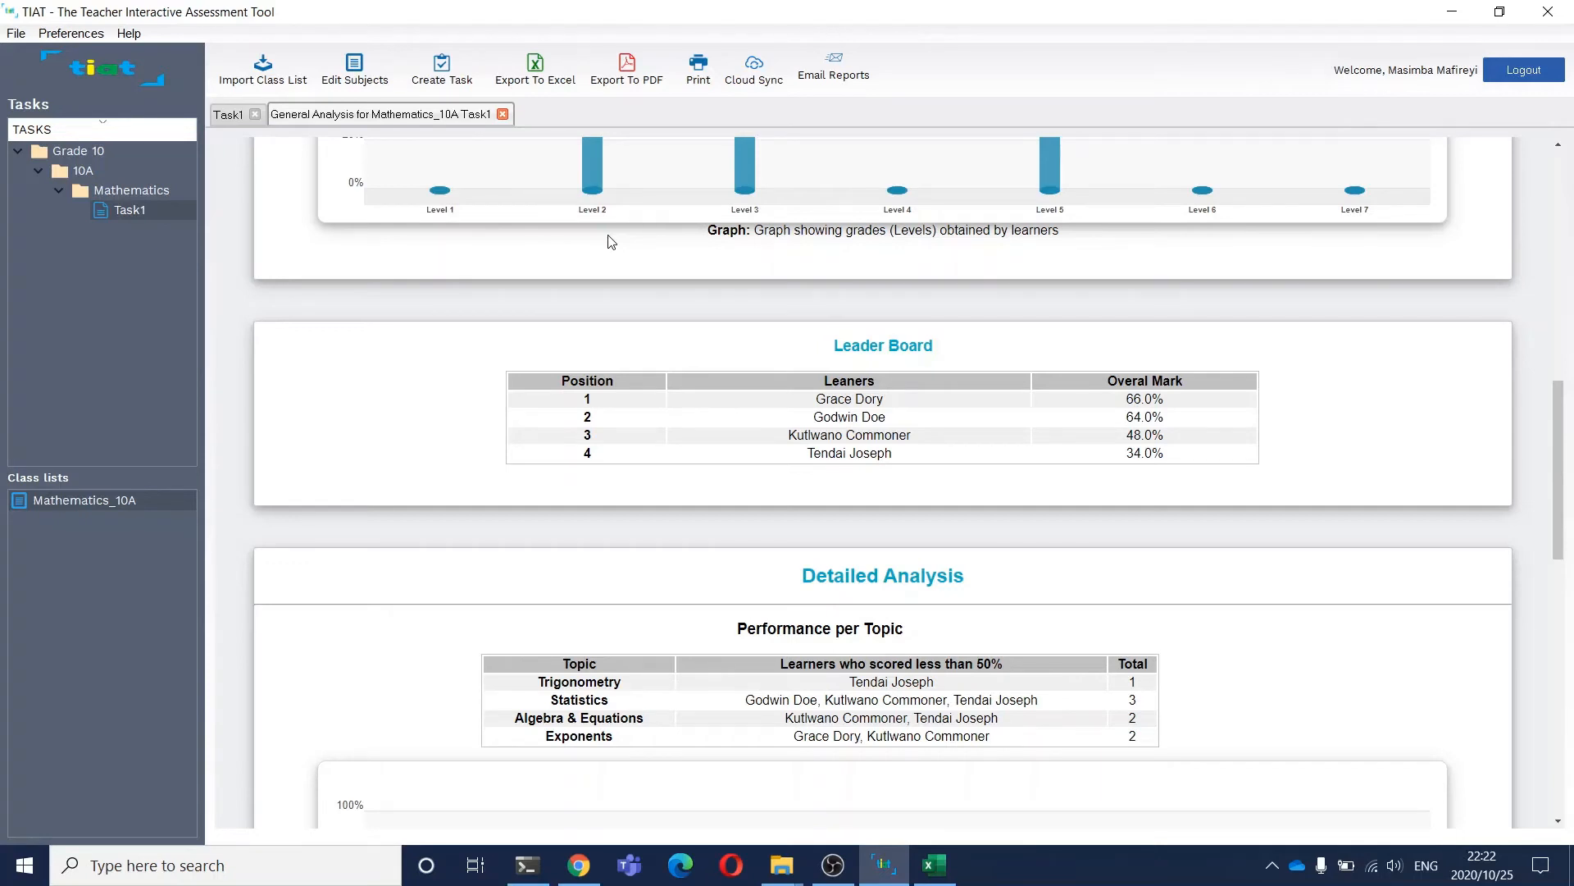
scroll(609, 235, "down", 1)
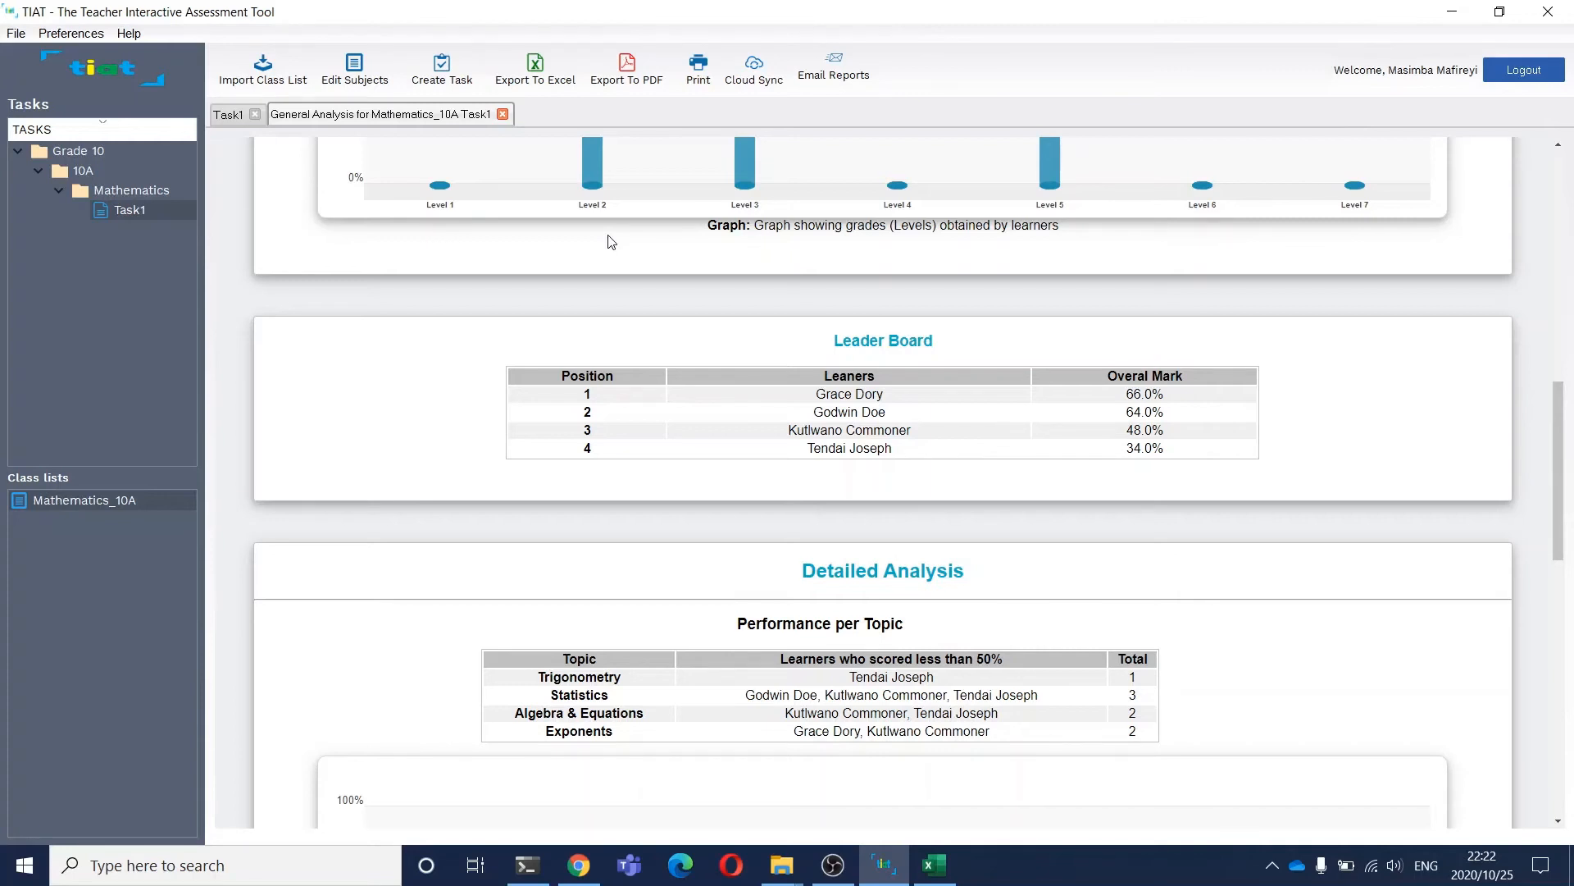
scroll(611, 241, "down", 3)
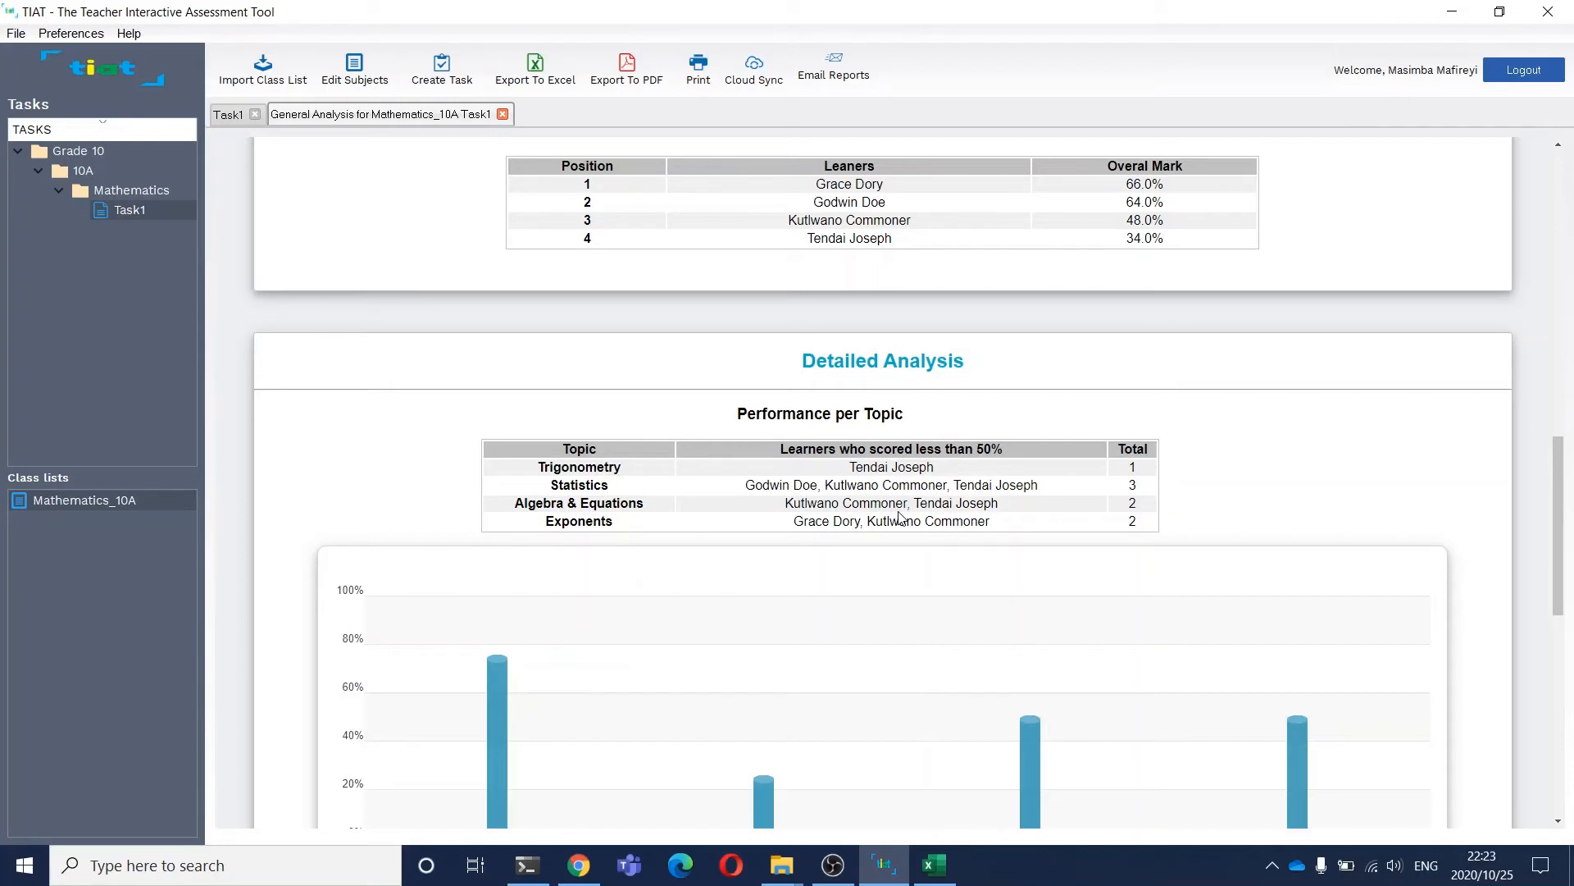
scroll(900, 517, "down", 1)
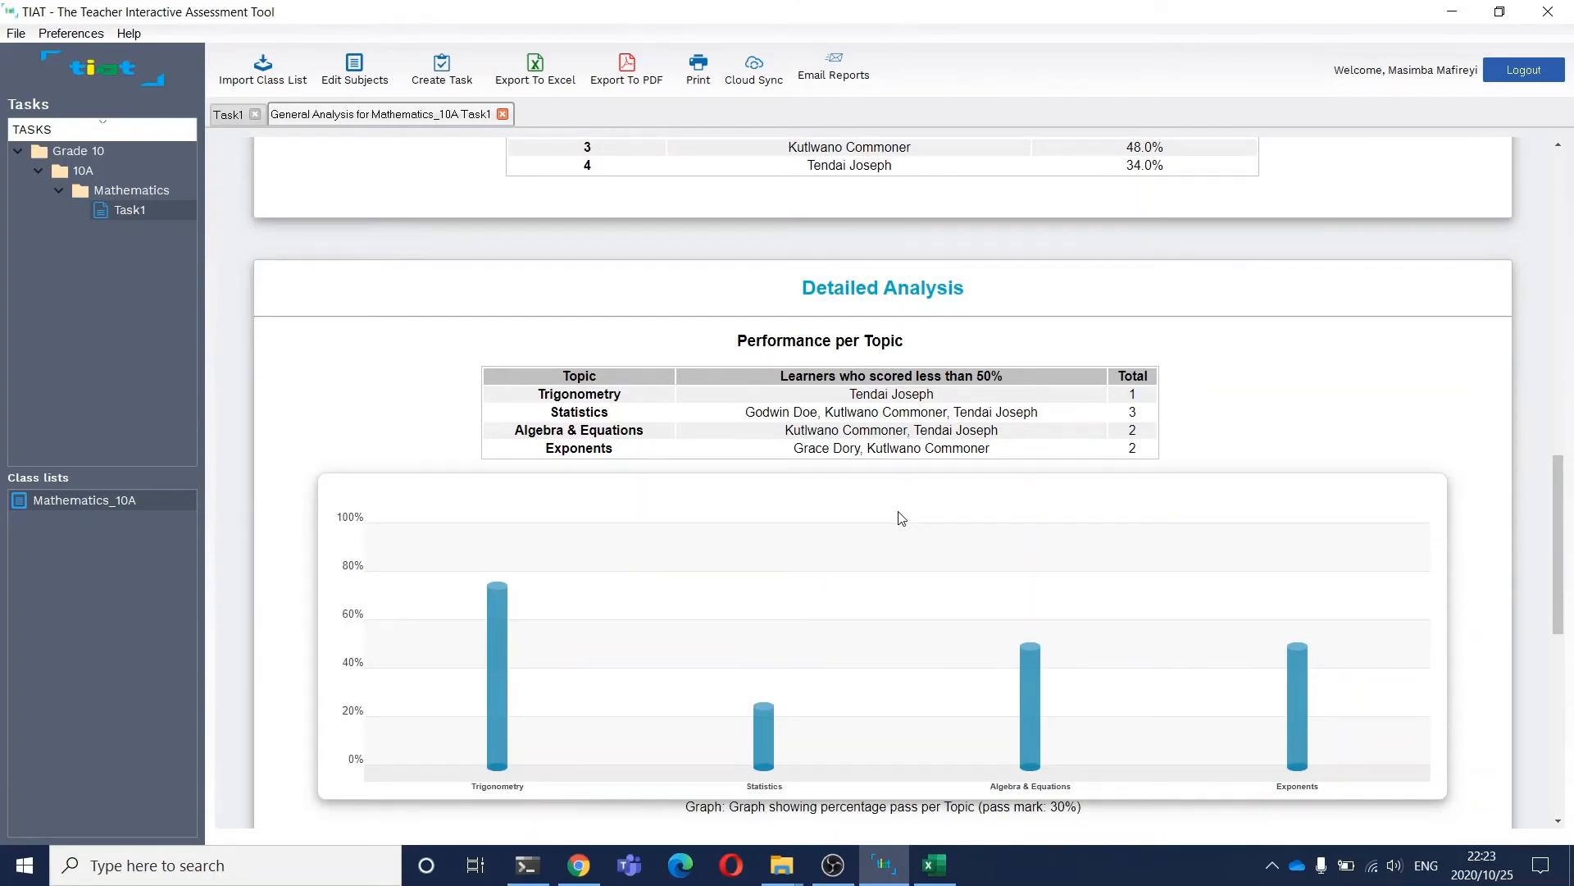
scroll(681, 513, "down", 1)
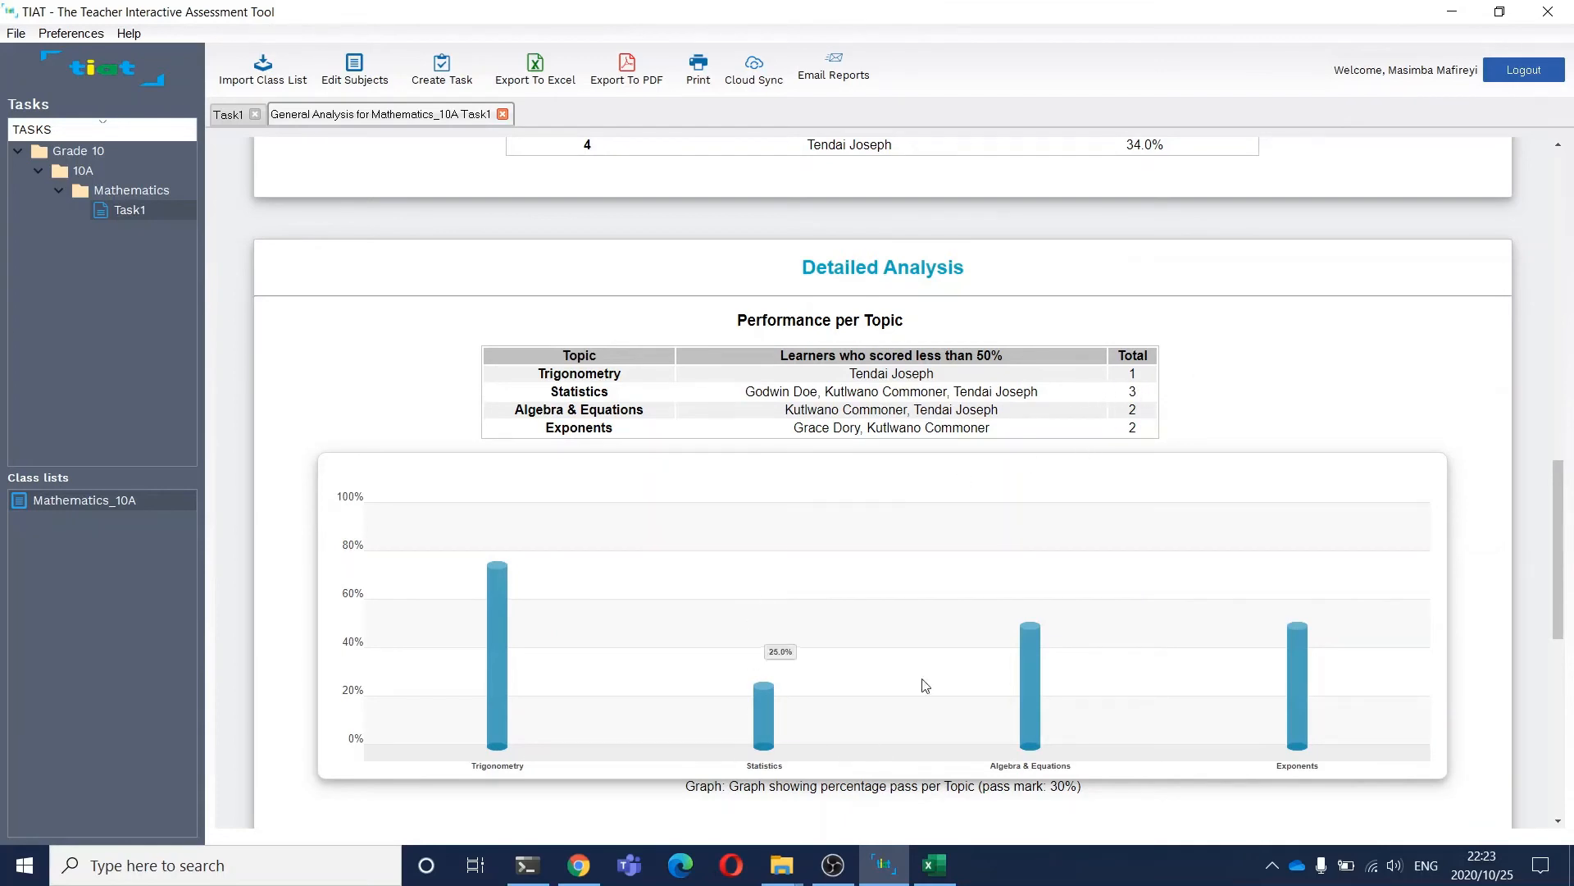
mouse_move(774, 725)
scroll(768, 738, "down", 6)
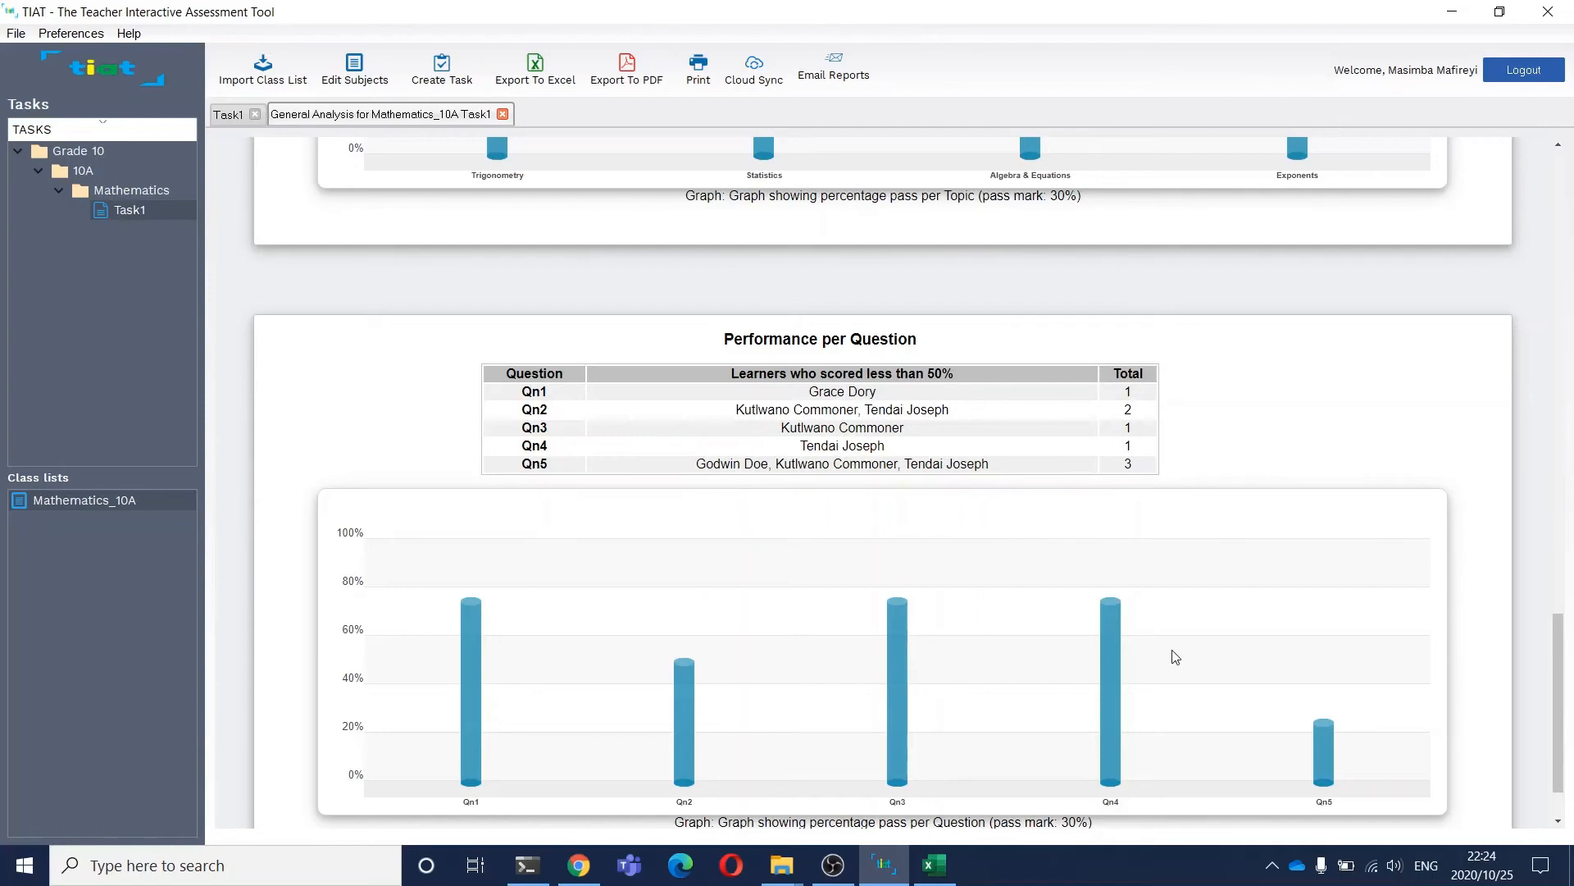
mouse_move(1327, 742)
scroll(1328, 742, "down", 1)
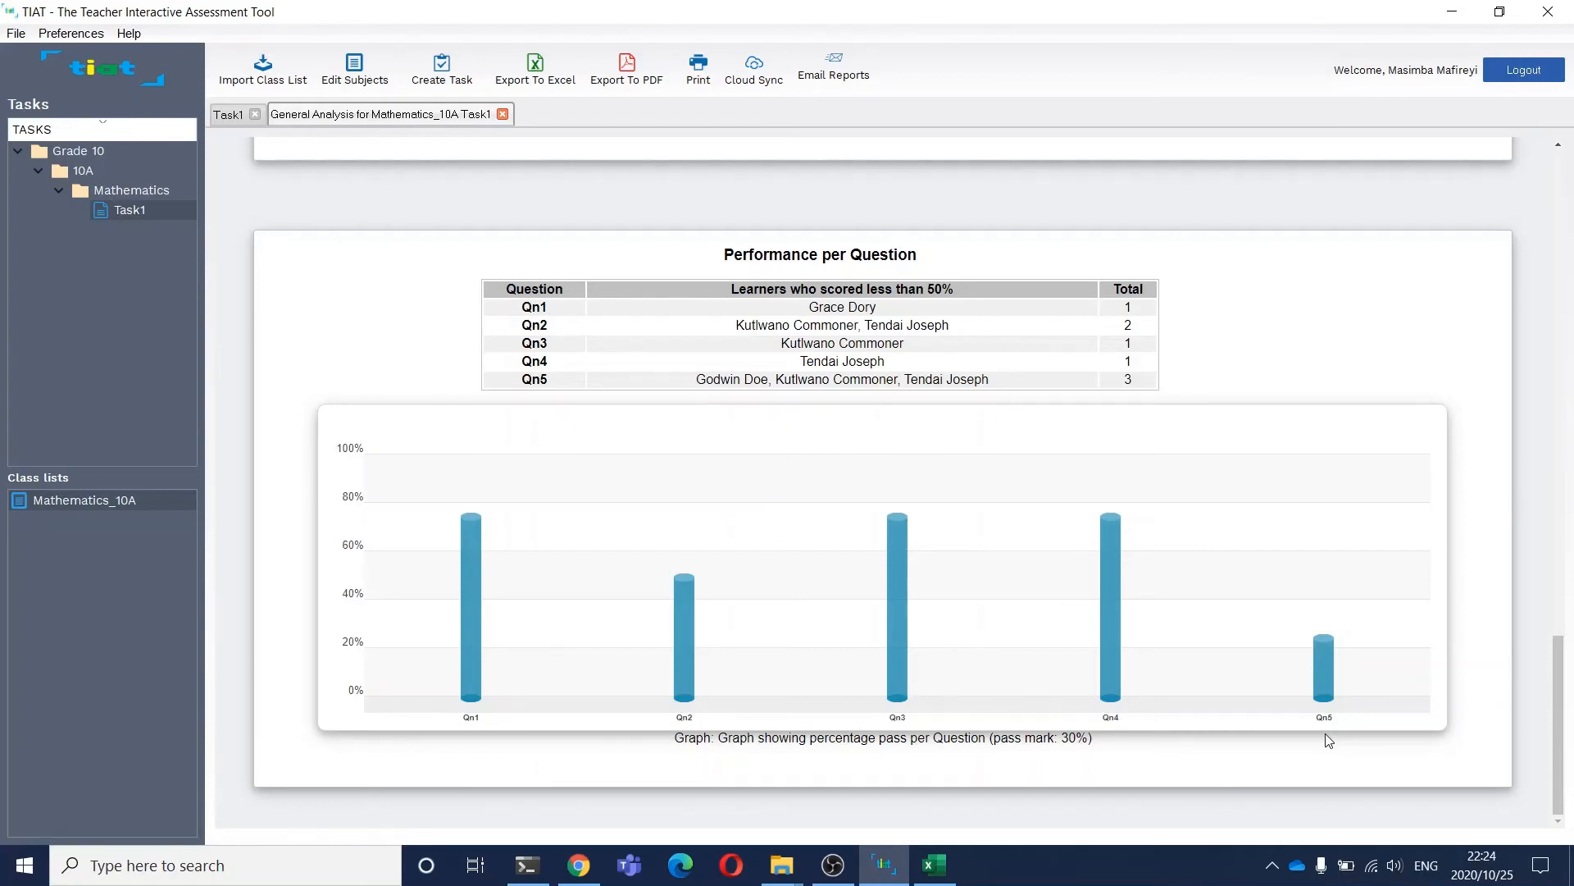
Step: Check the Task1 mark sheet, then return to the performance per topic graph in the general analysis
left_click(221, 118)
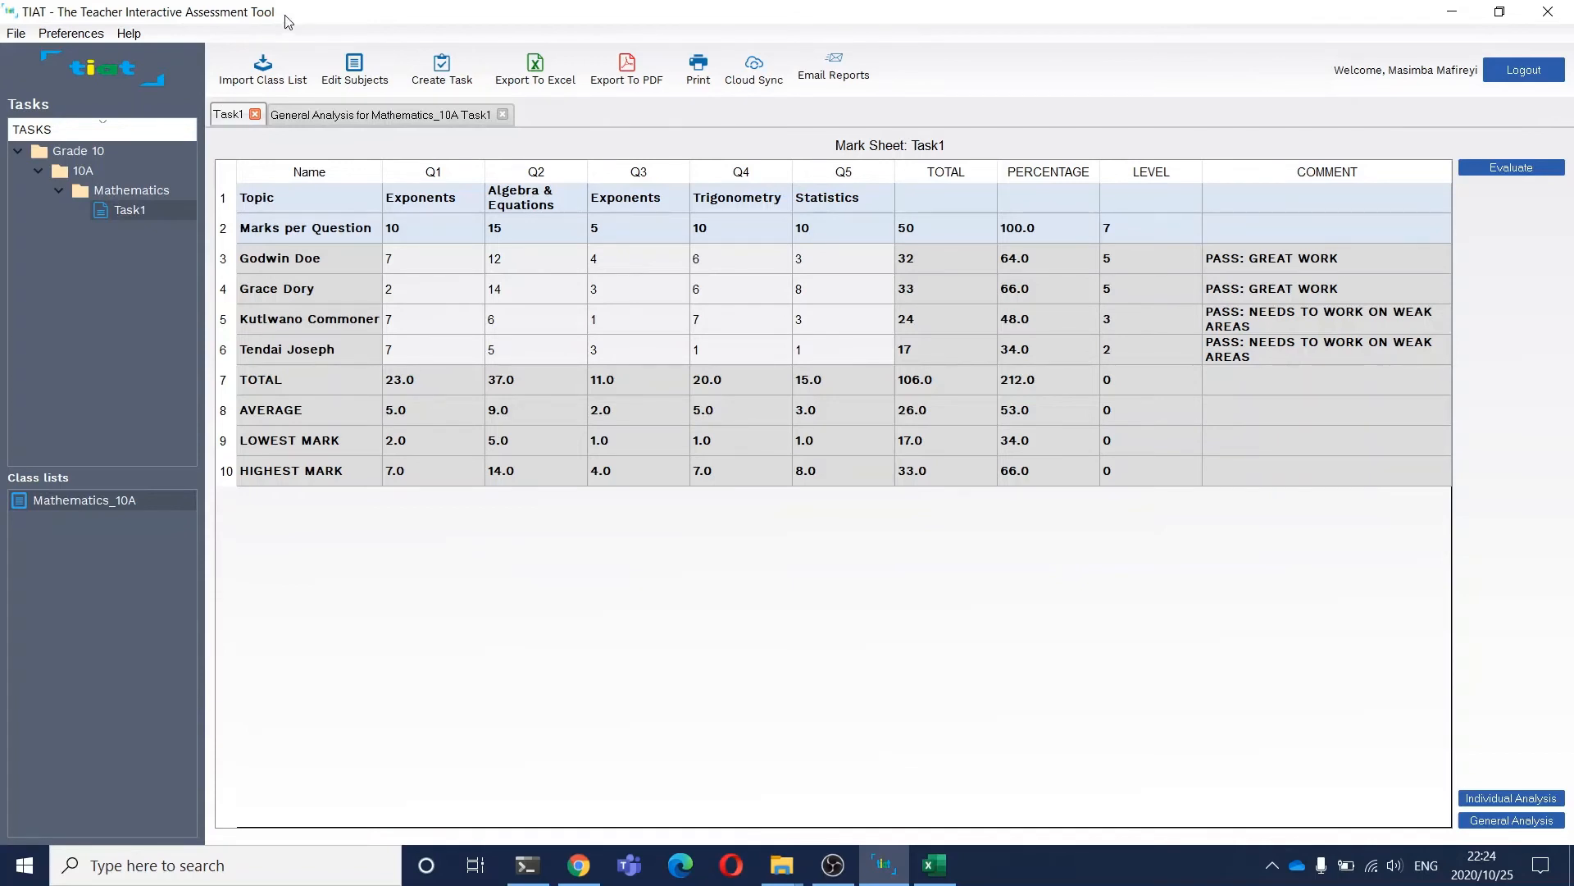
left_click(340, 116)
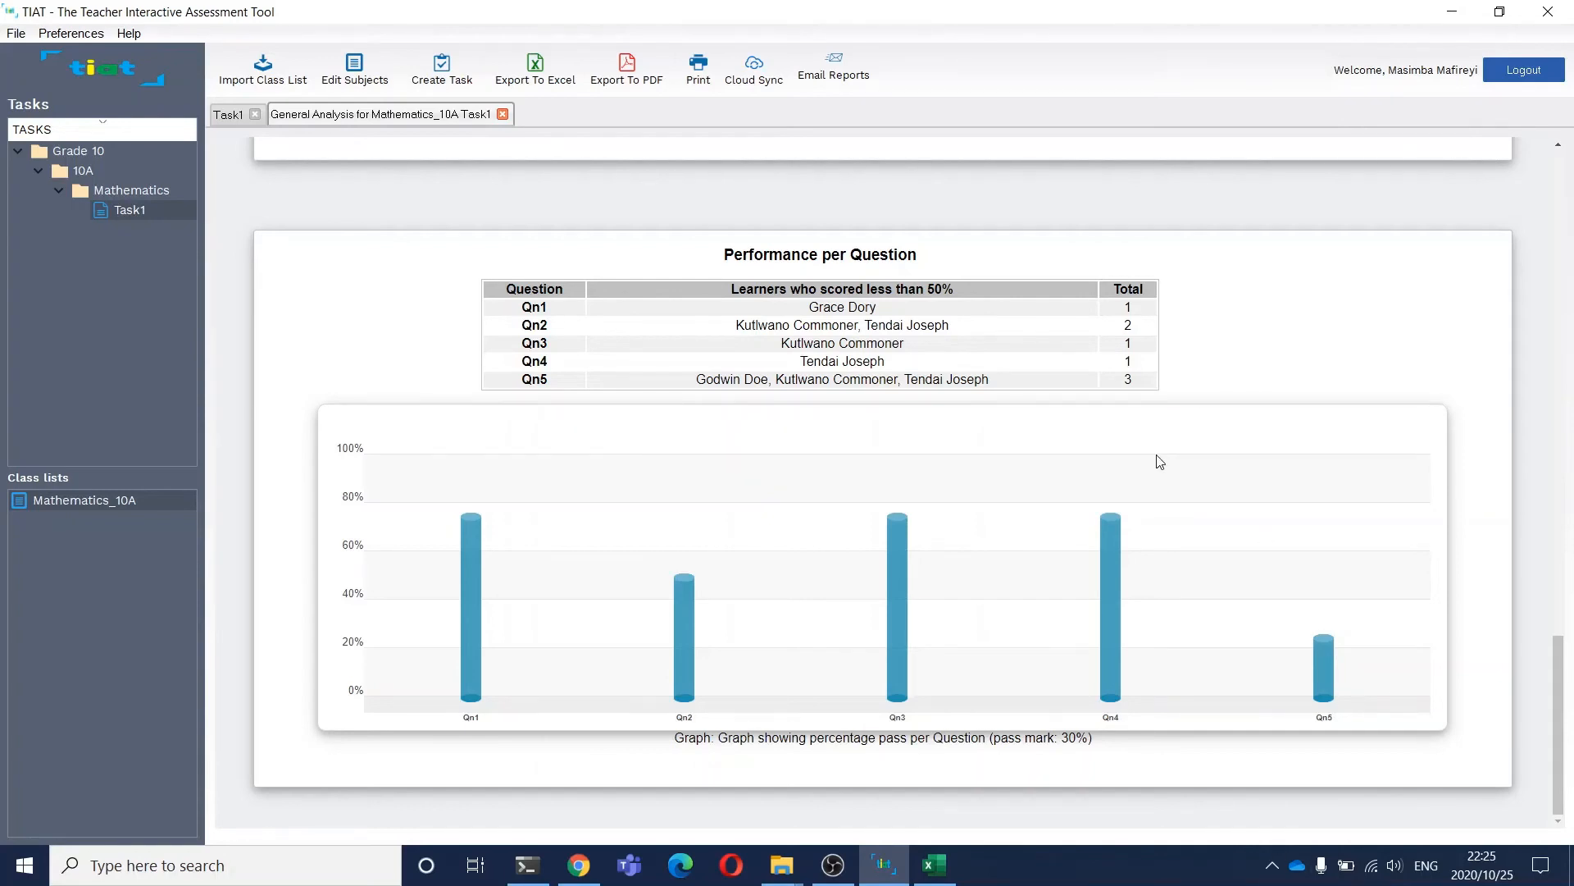
scroll(596, 409, "up", 5)
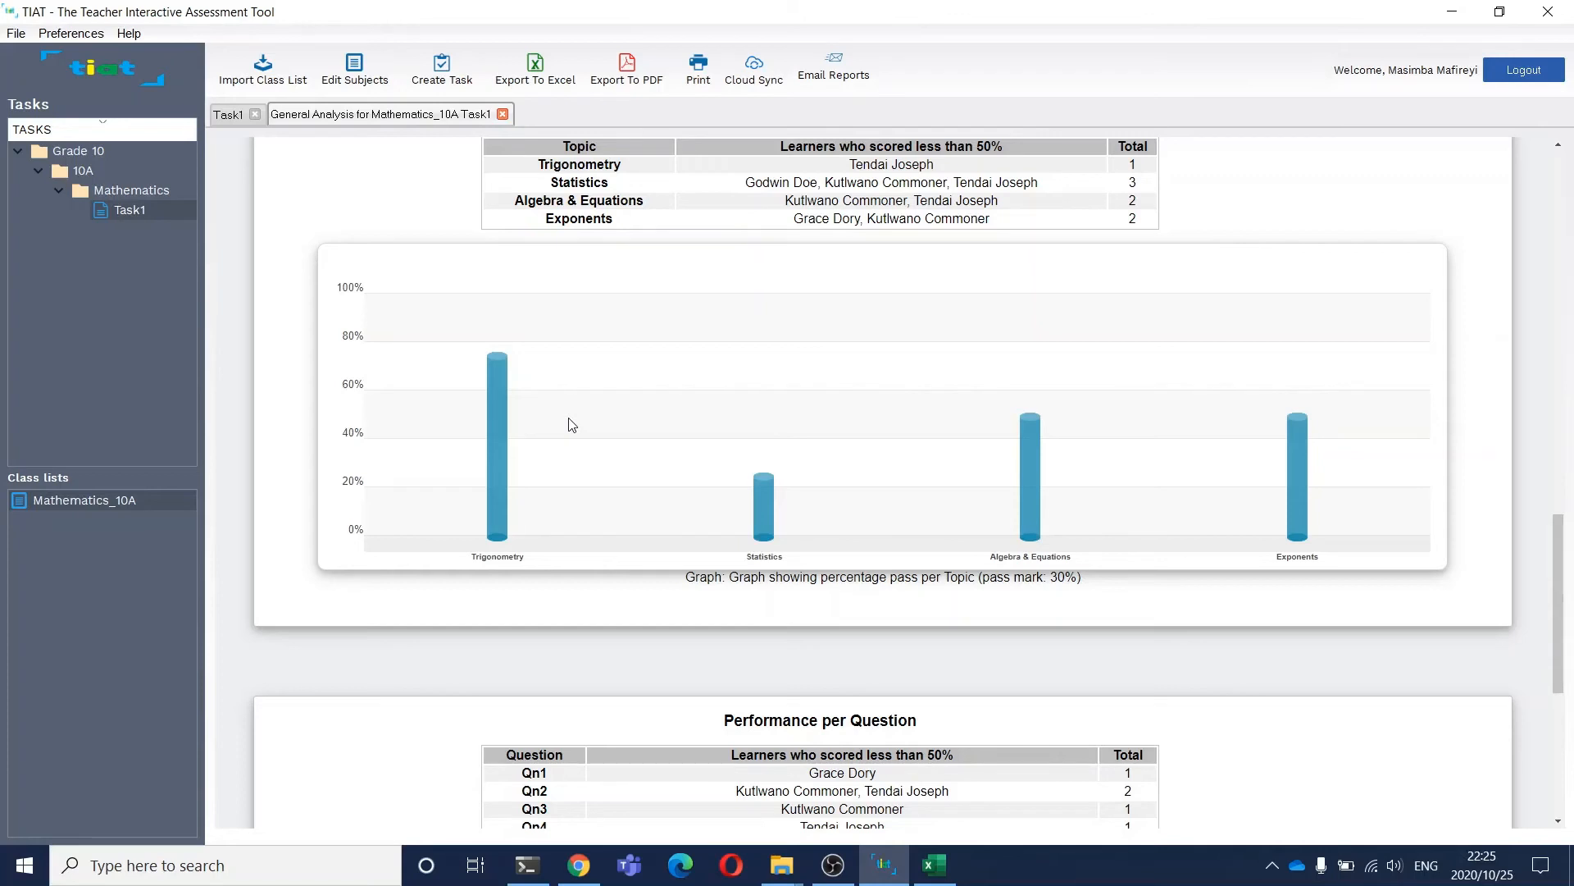
Step: Open the individual analysis of Task1 from its mark sheet and display the performance report of the first listed learner
left_click(229, 115)
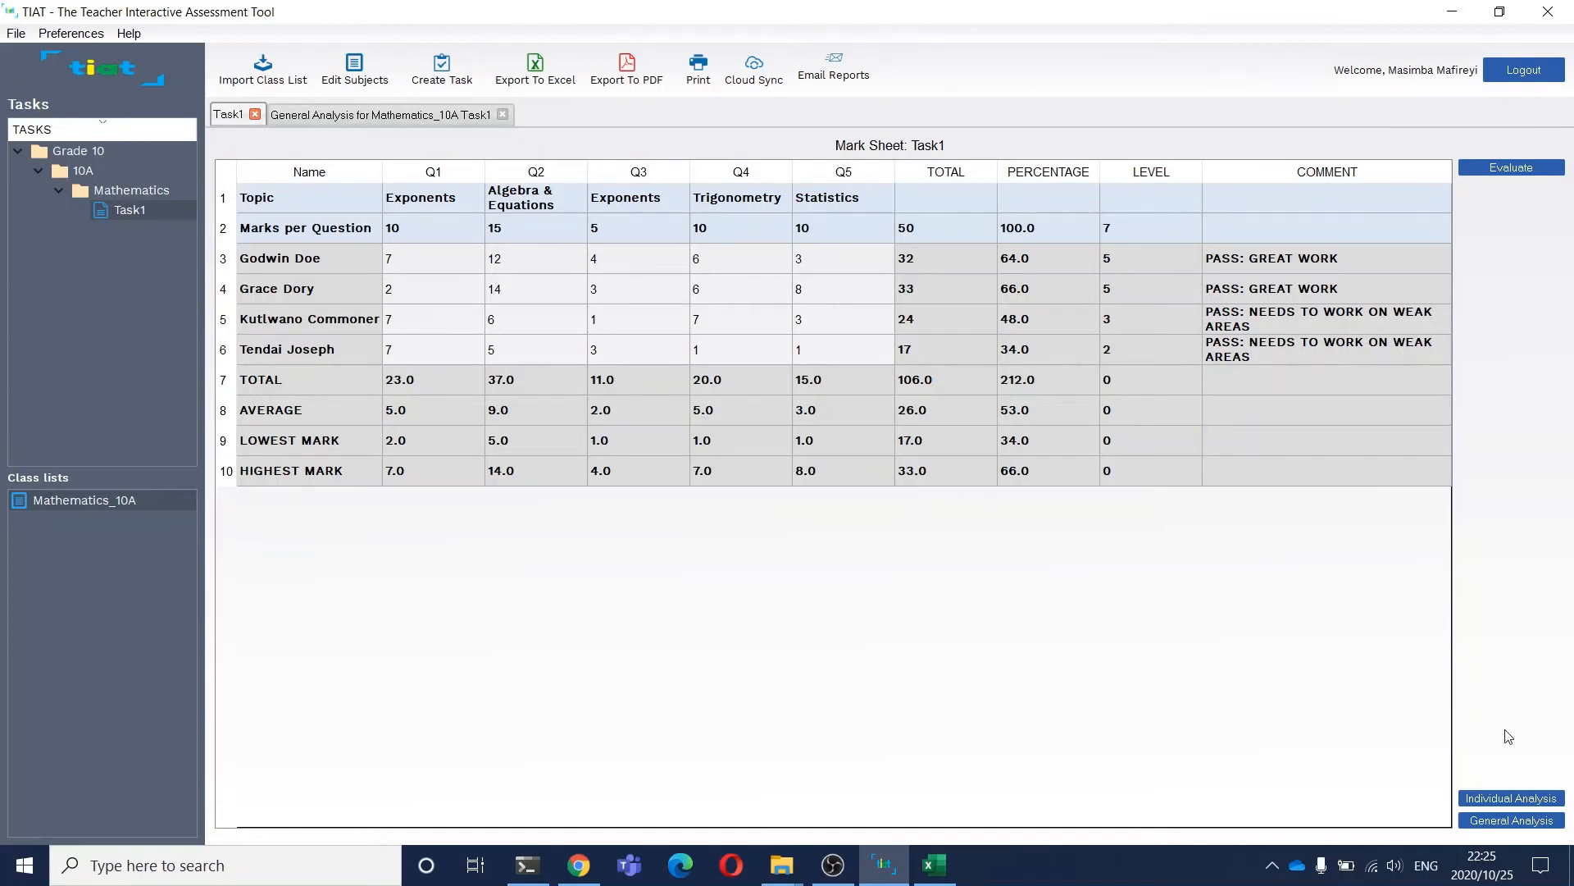
left_click(1489, 799)
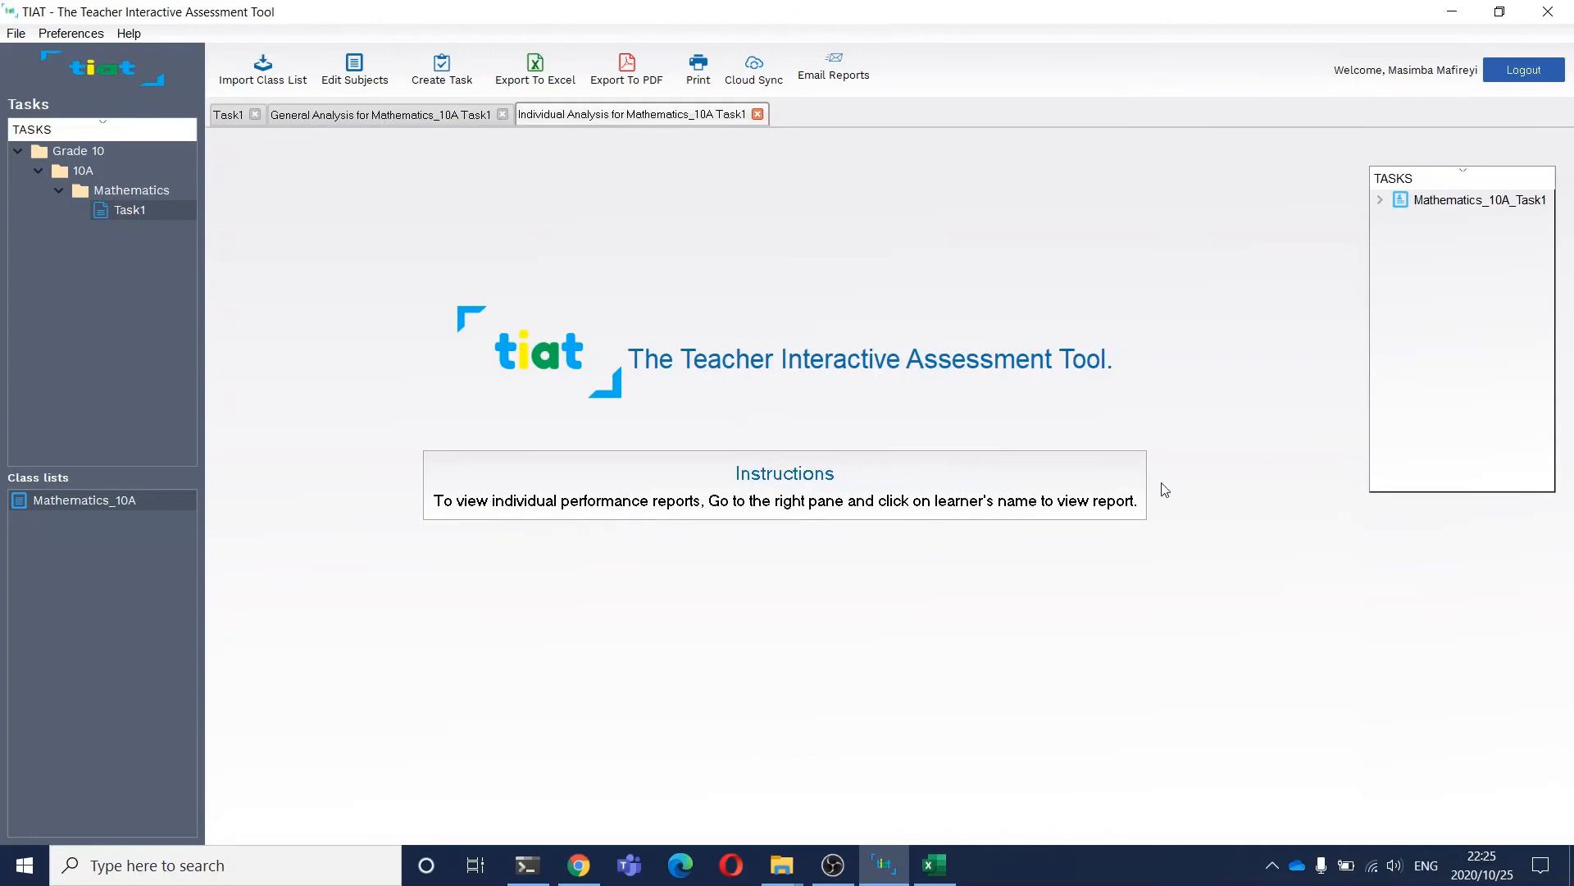
left_click(1385, 204)
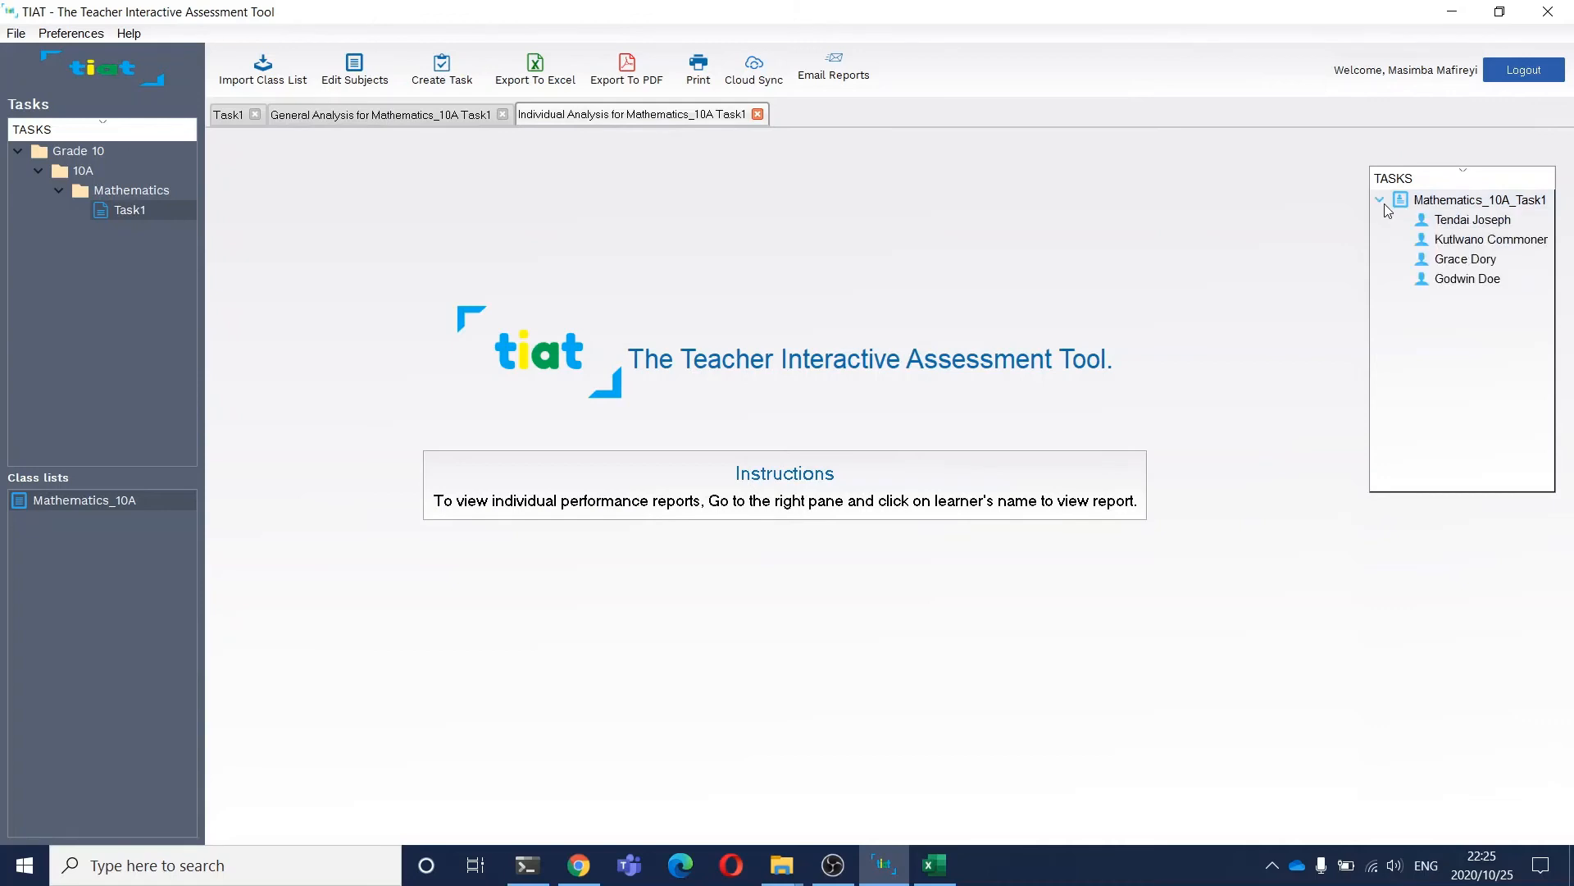
left_click(1449, 227)
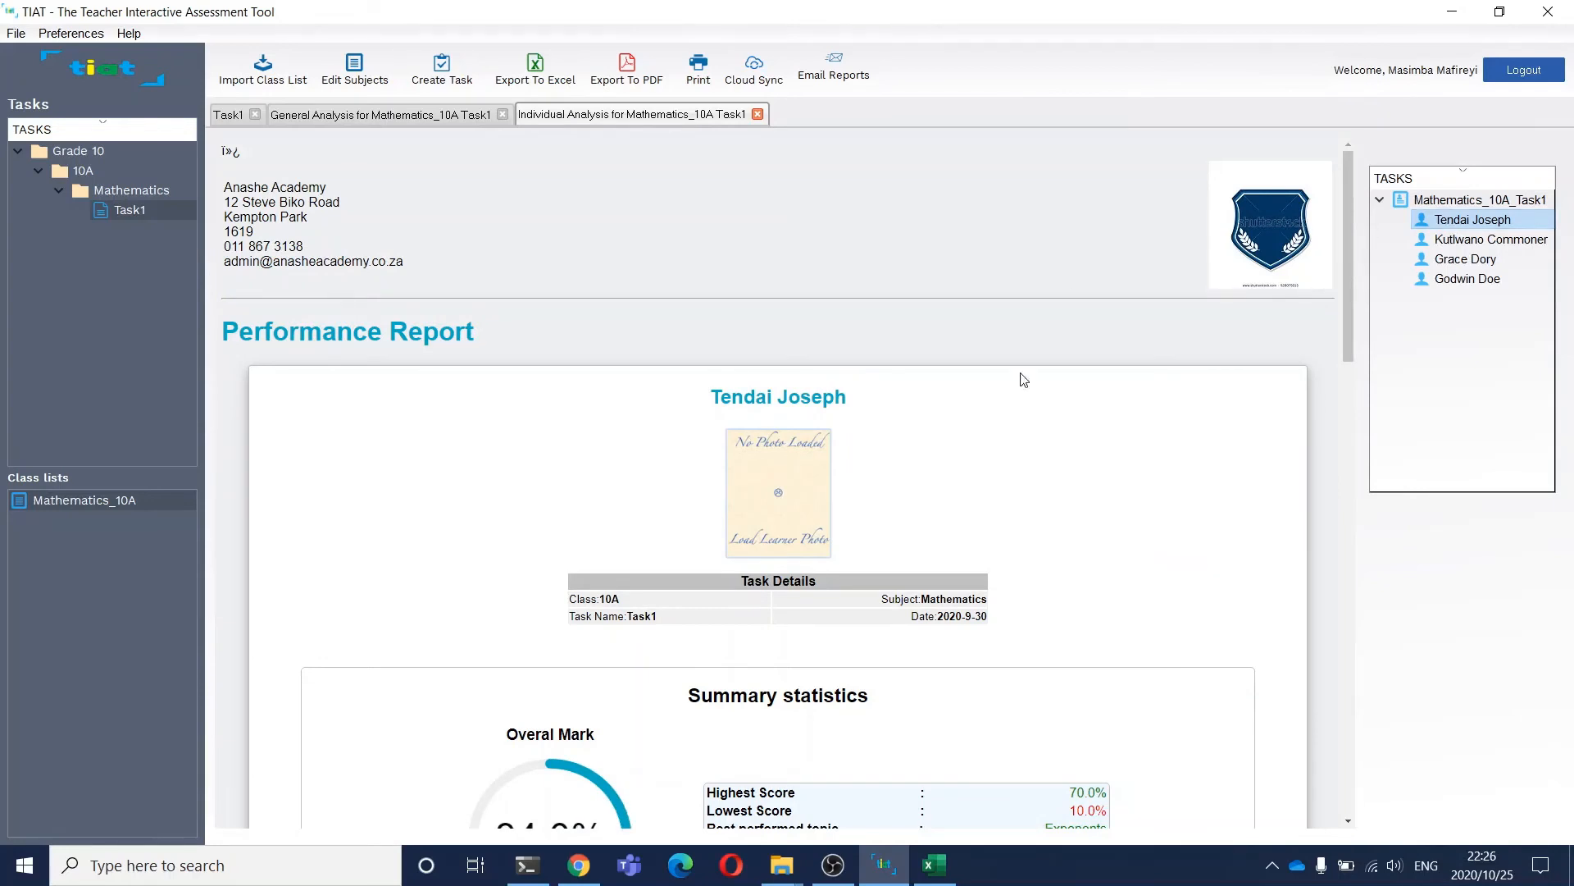
Step: Review the learner's summary statistics and performance per question, and go back to the Task1 mark sheet to compare the marks
scroll(805, 510, "down", 2)
scroll(805, 509, "down", 2)
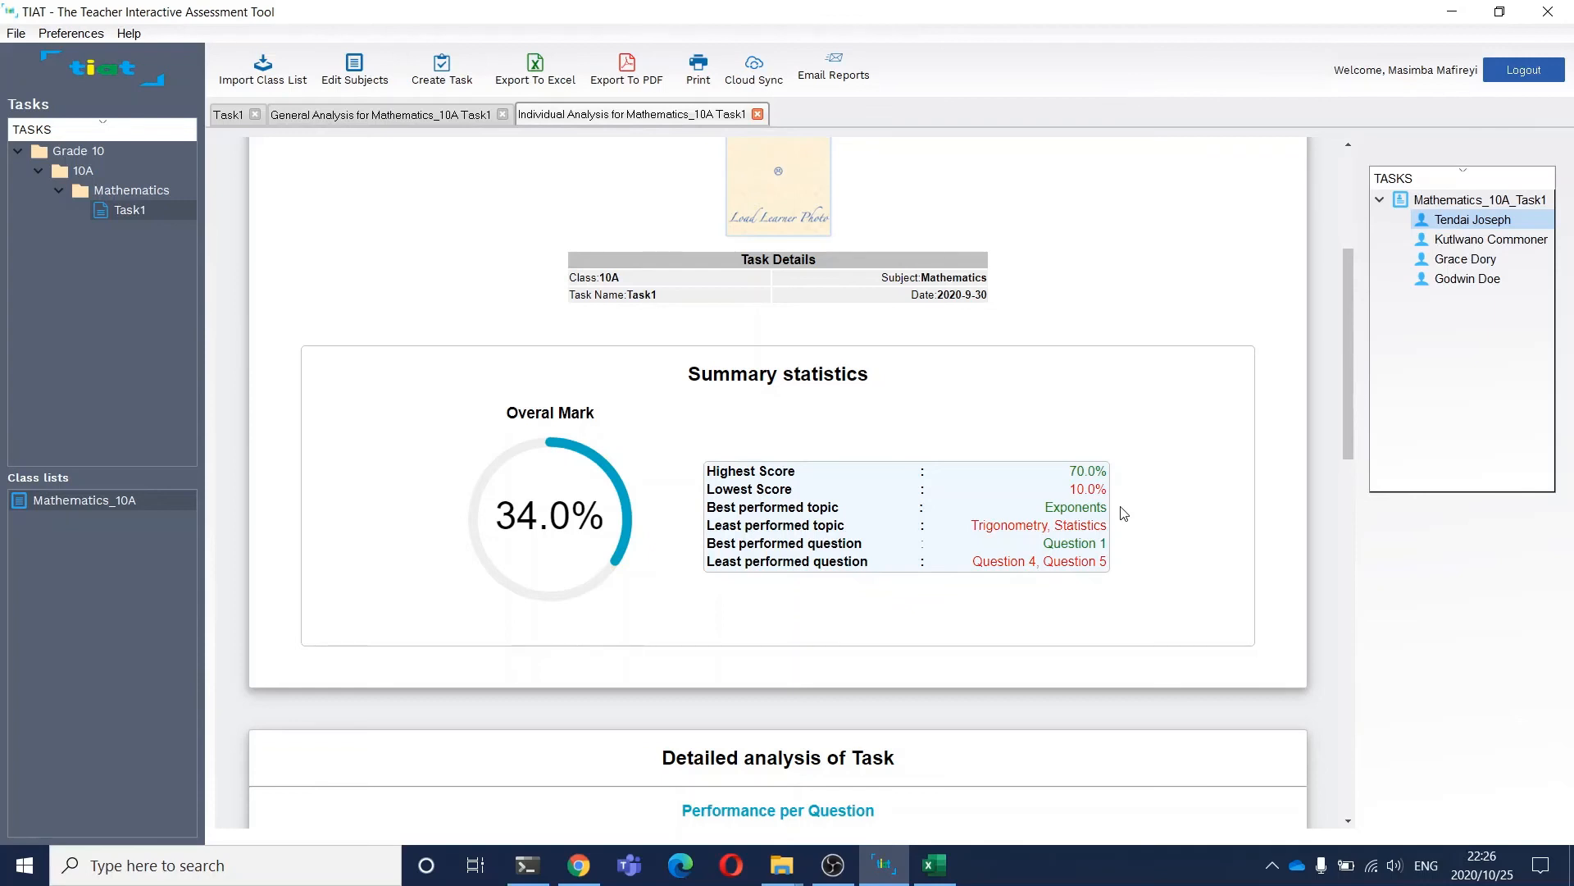
scroll(1123, 513, "down", 5)
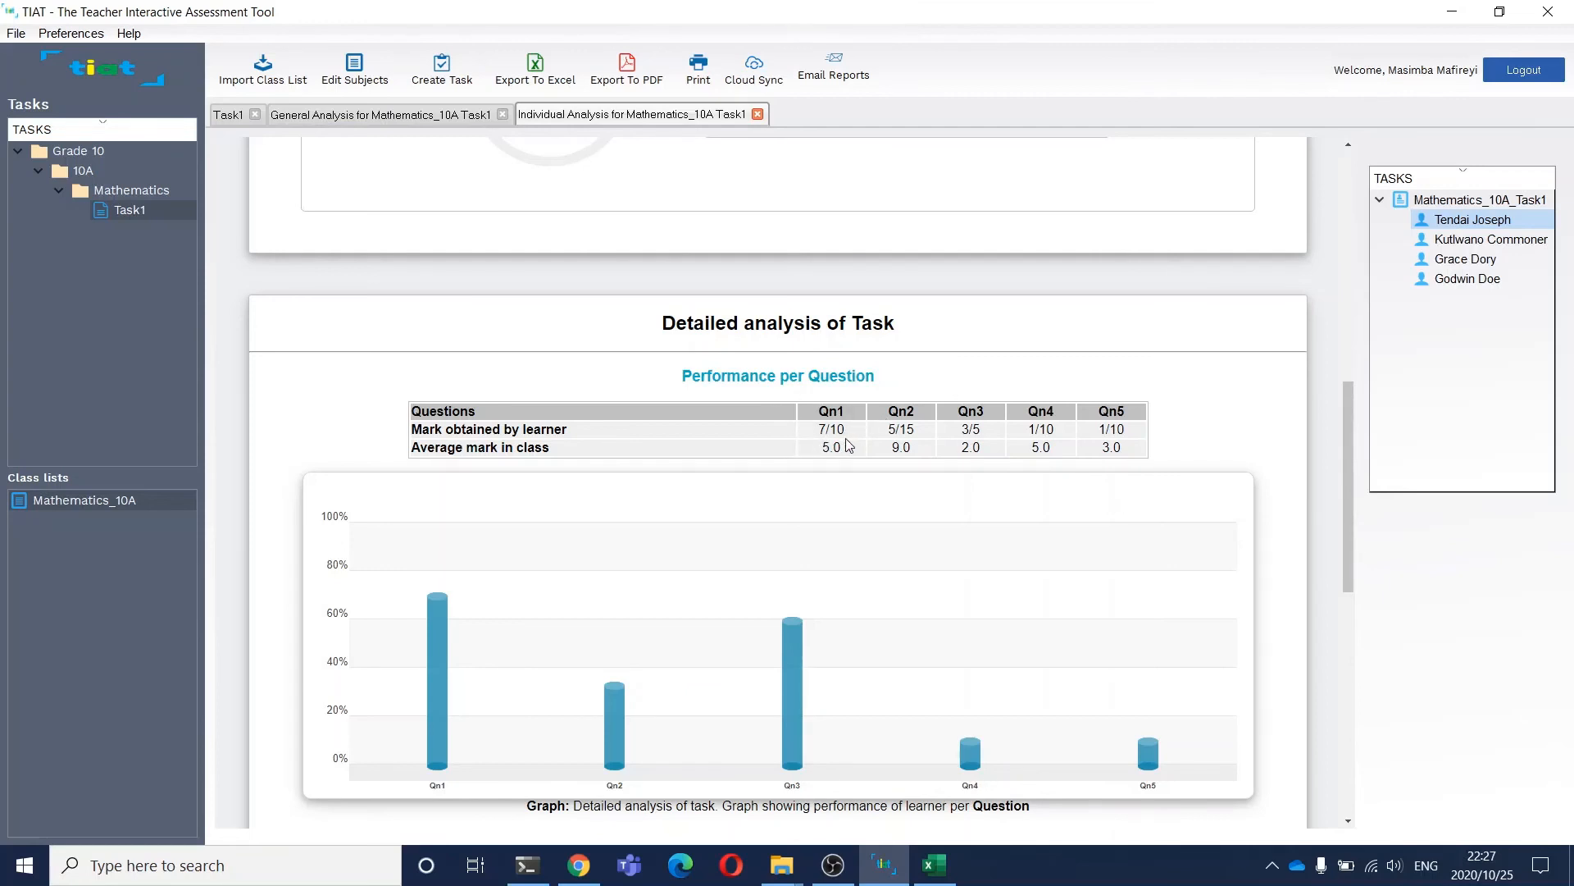
left_click(230, 116)
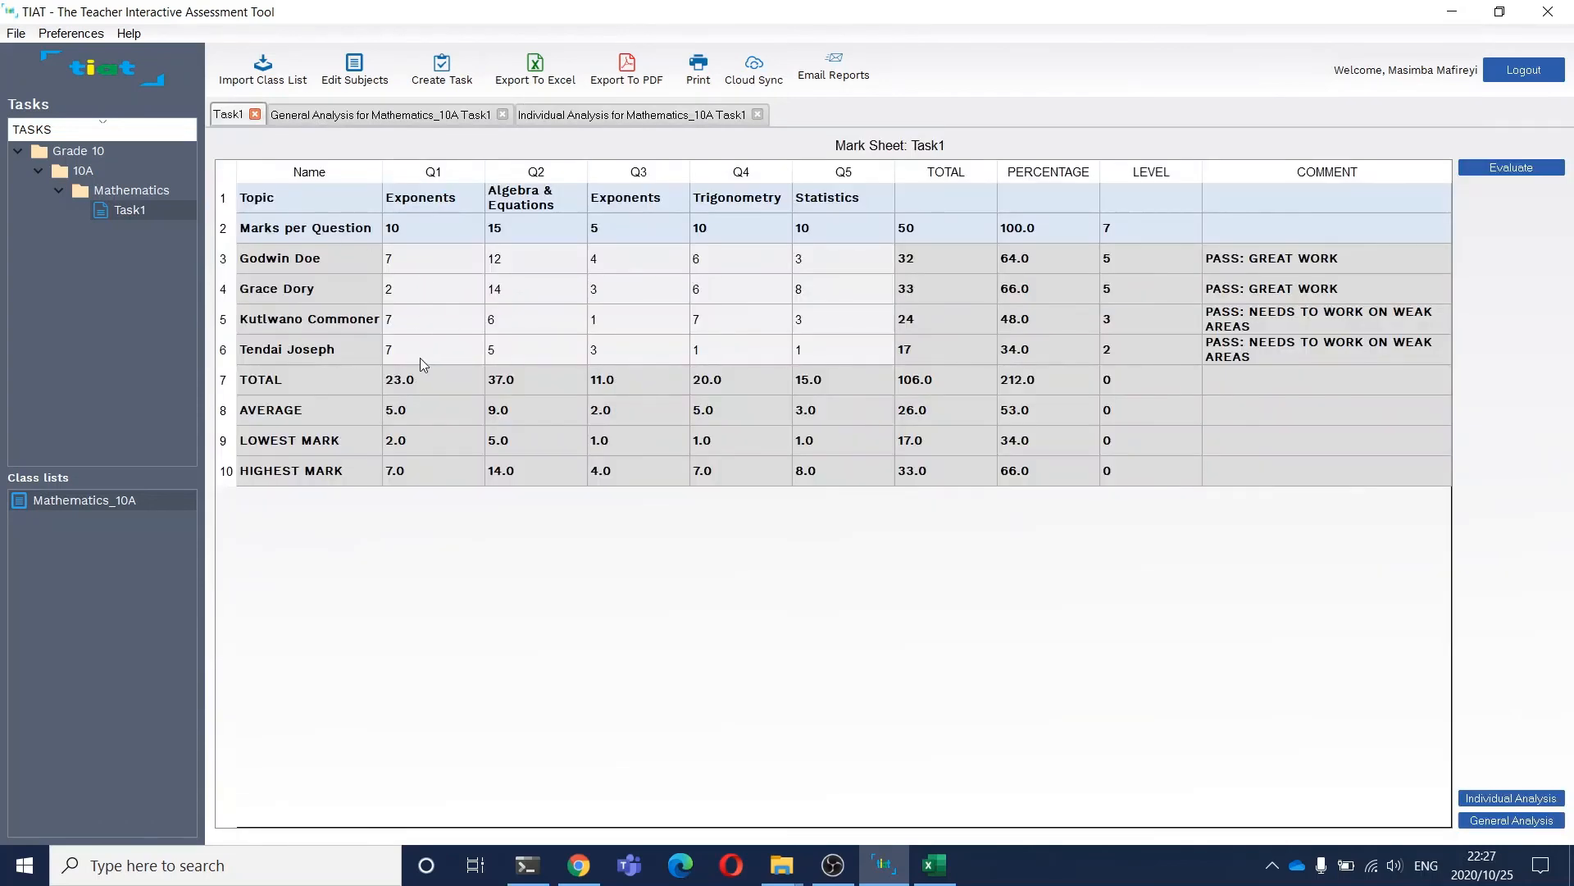
Step: Return to the individual analysis of Task1 and compare the learner's marks per question with the class averages
left_click(642, 119)
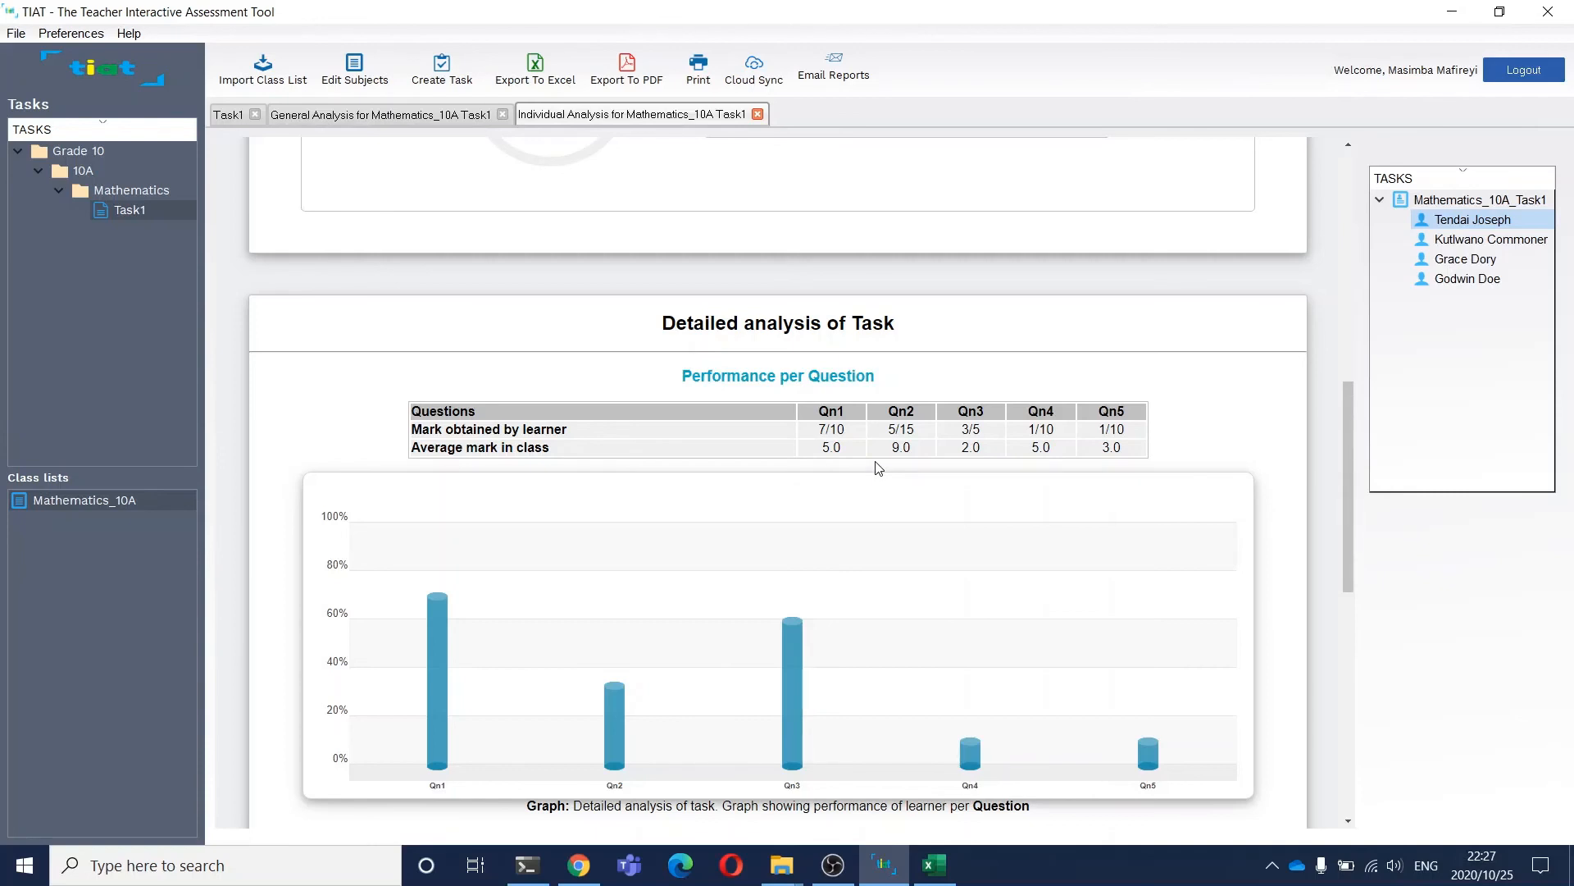
left_click_drag(888, 434, 898, 413)
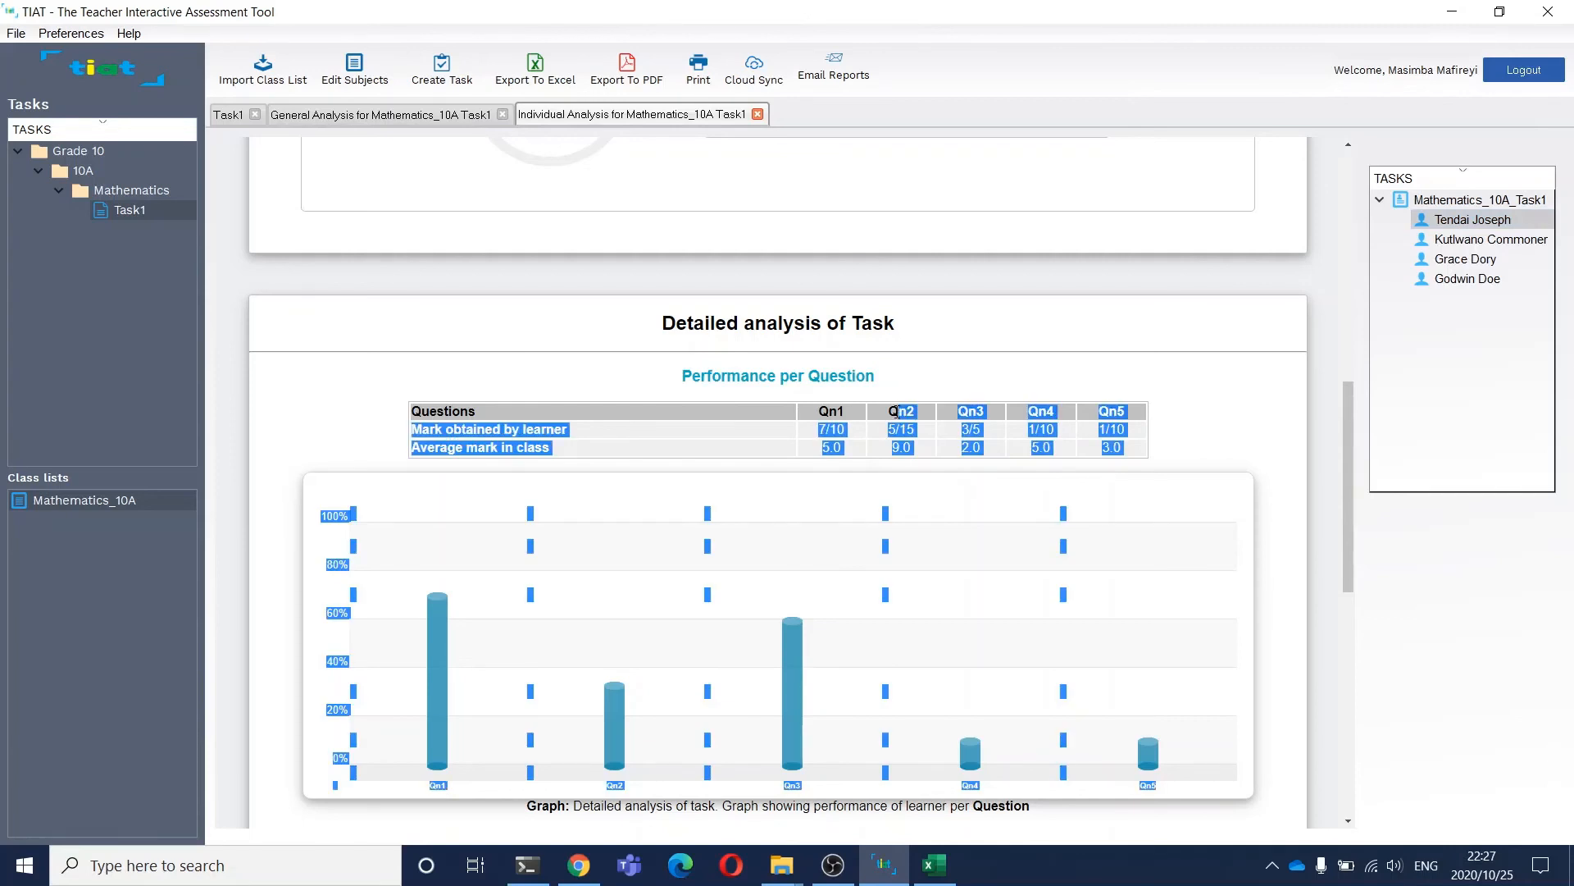
left_click(898, 412)
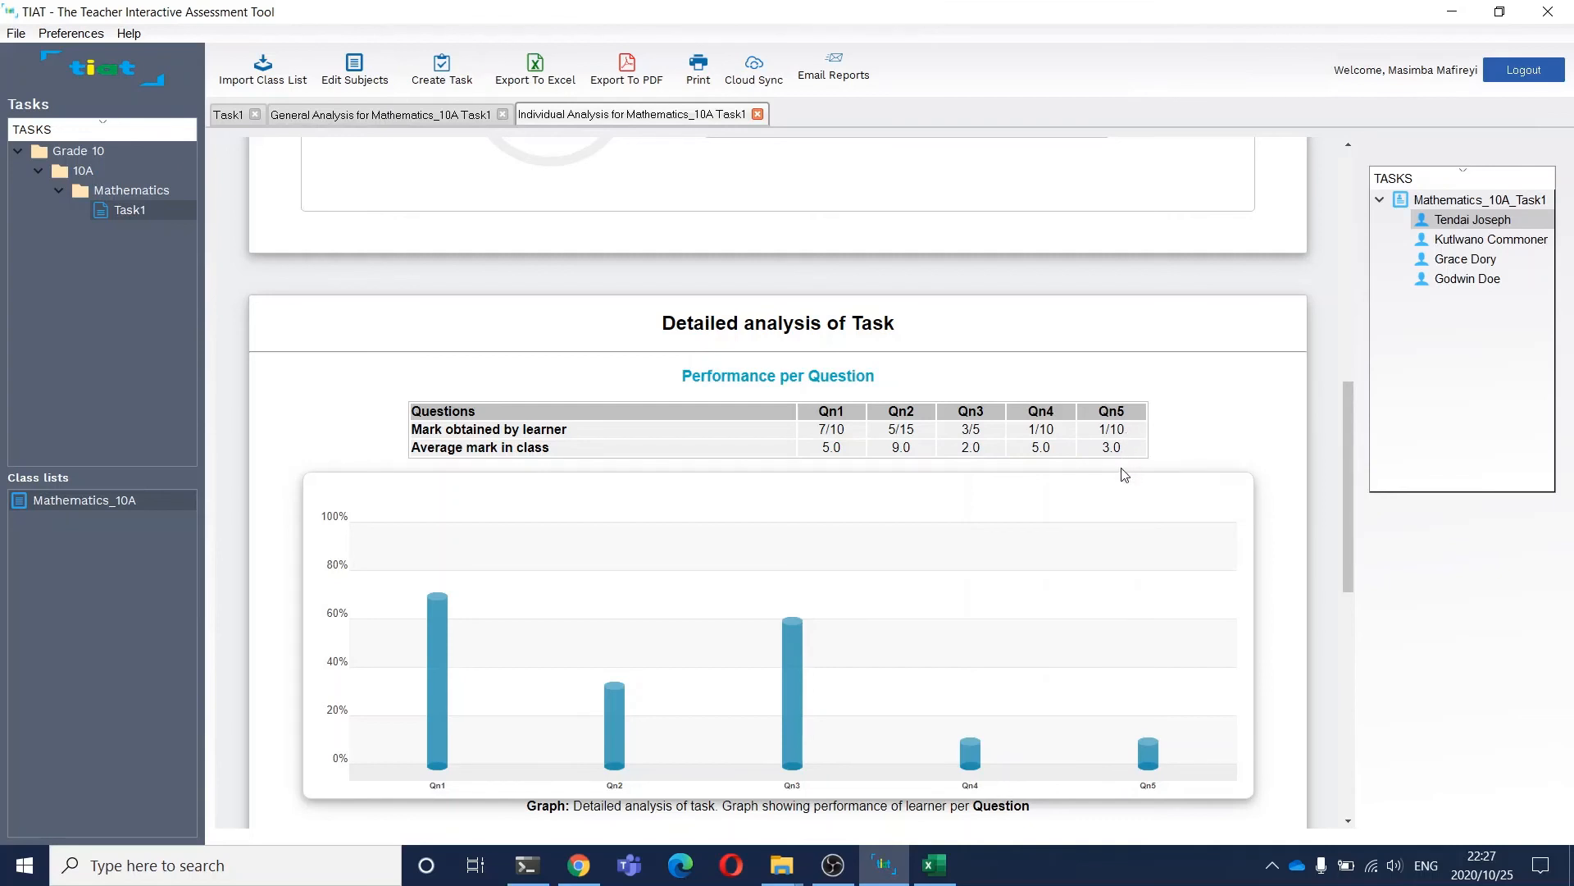
Step: Examine the learner's performance per topic and the general notes, and return to the summary statistics of the report
scroll(1124, 475, "down", 3)
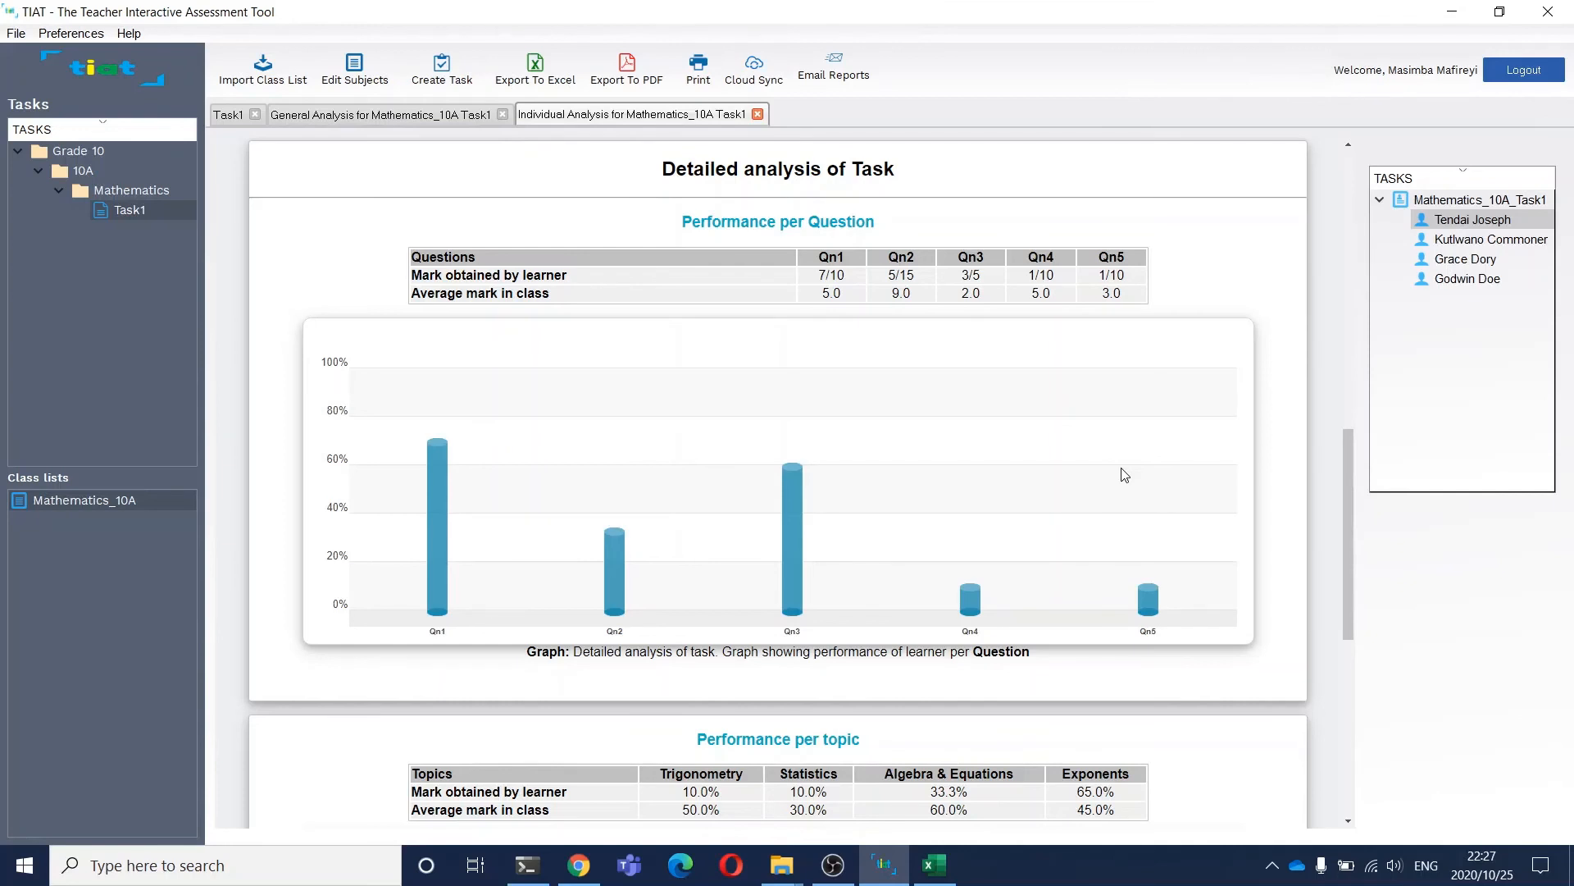
scroll(1124, 475, "down", 1)
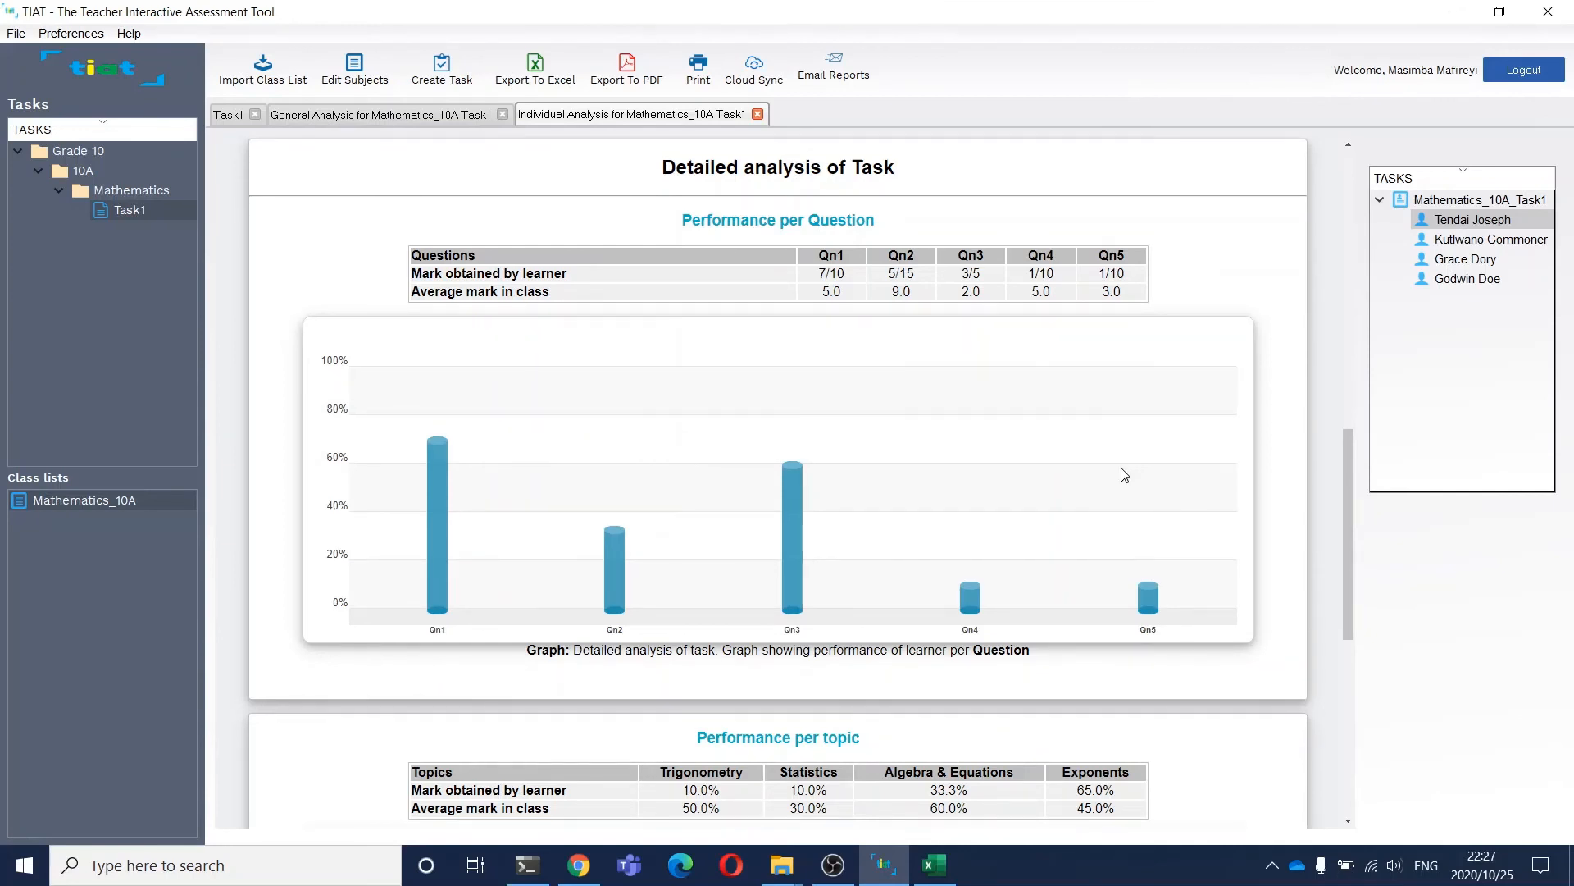
scroll(1125, 475, "down", 3)
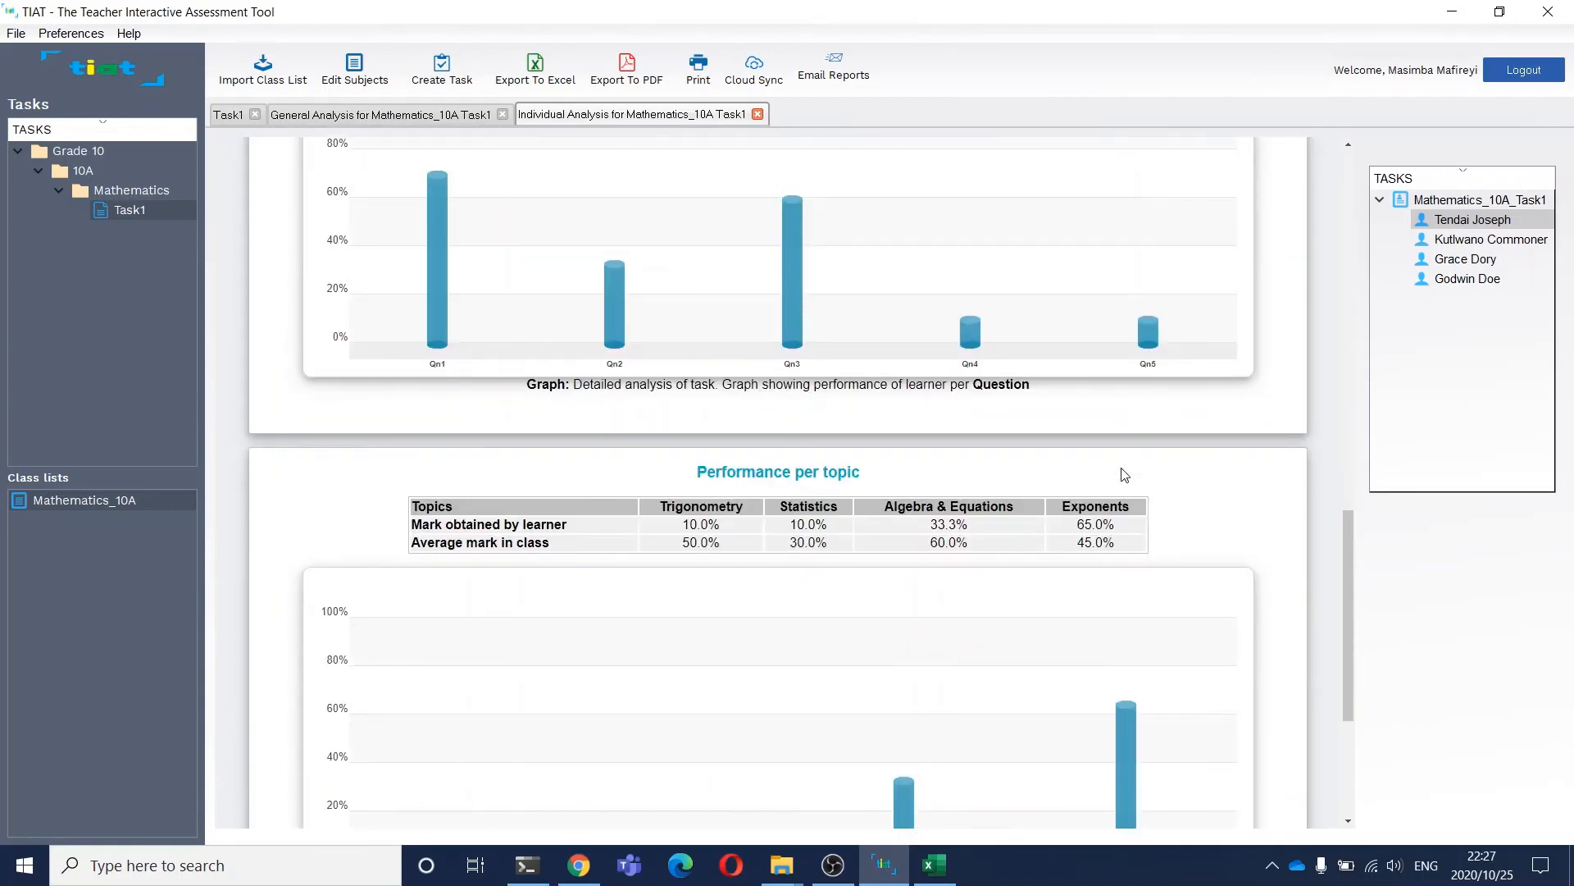
scroll(1125, 474, "down", 2)
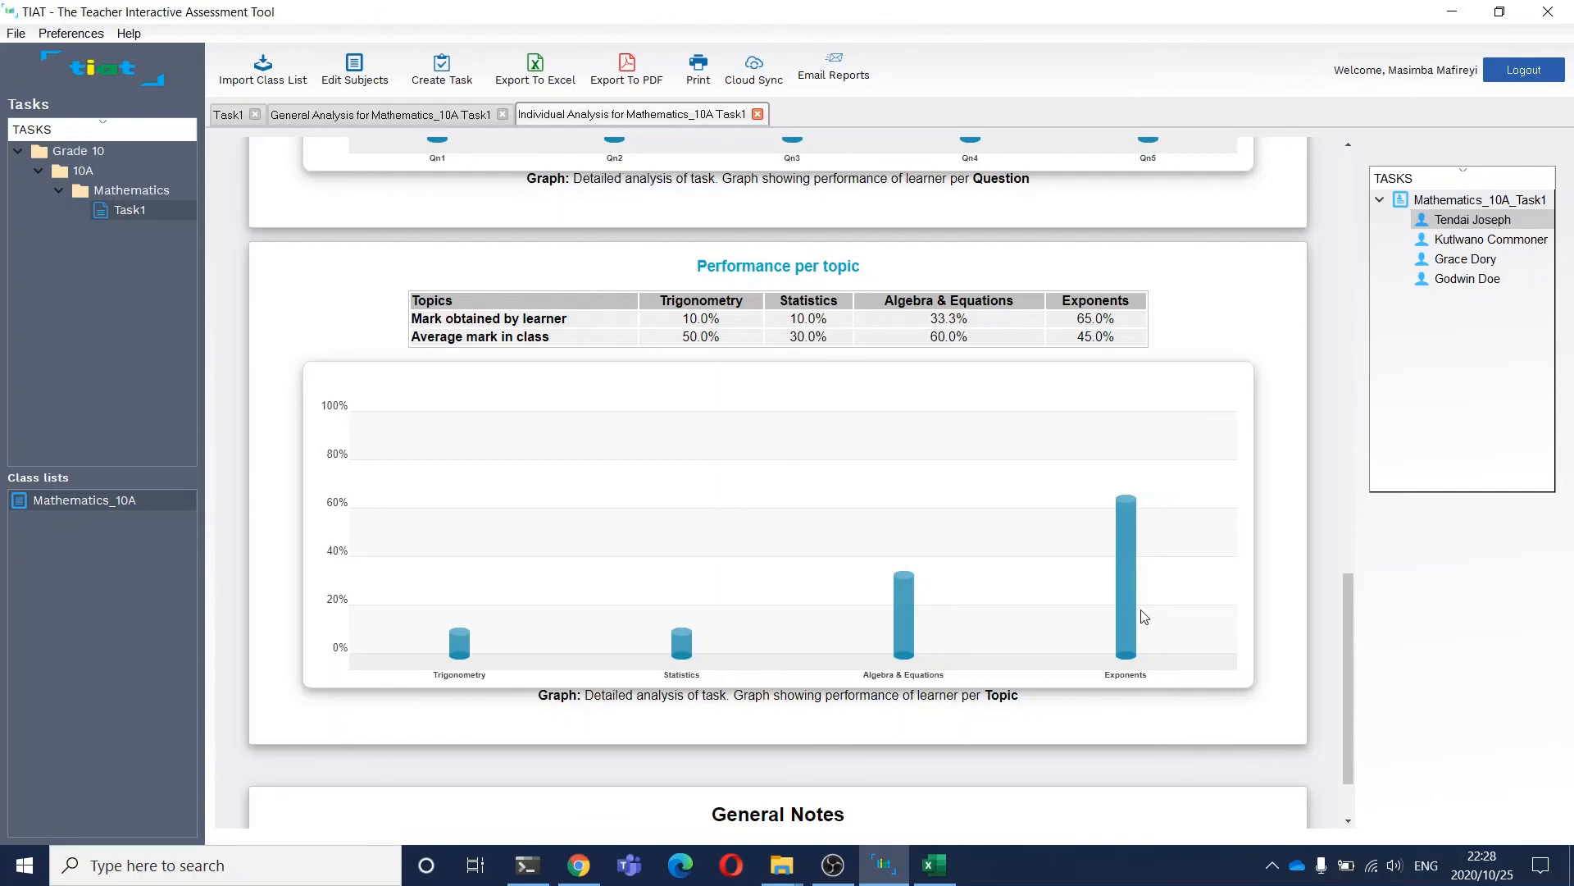
scroll(1145, 617, "down", 2)
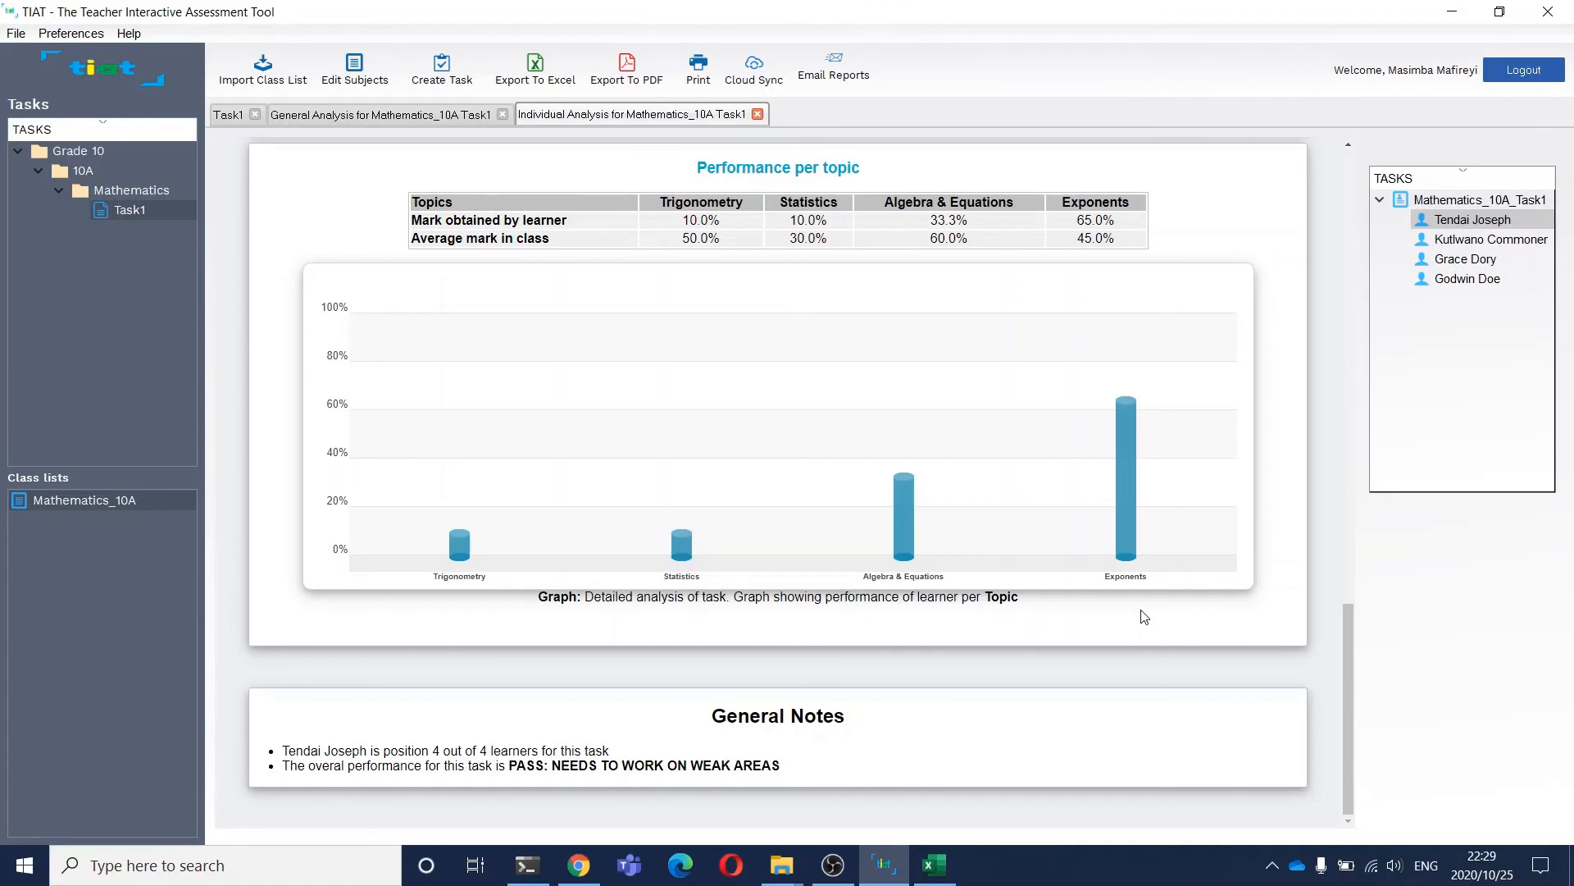
scroll(1171, 531, "up", 15)
scroll(1170, 531, "down", 5)
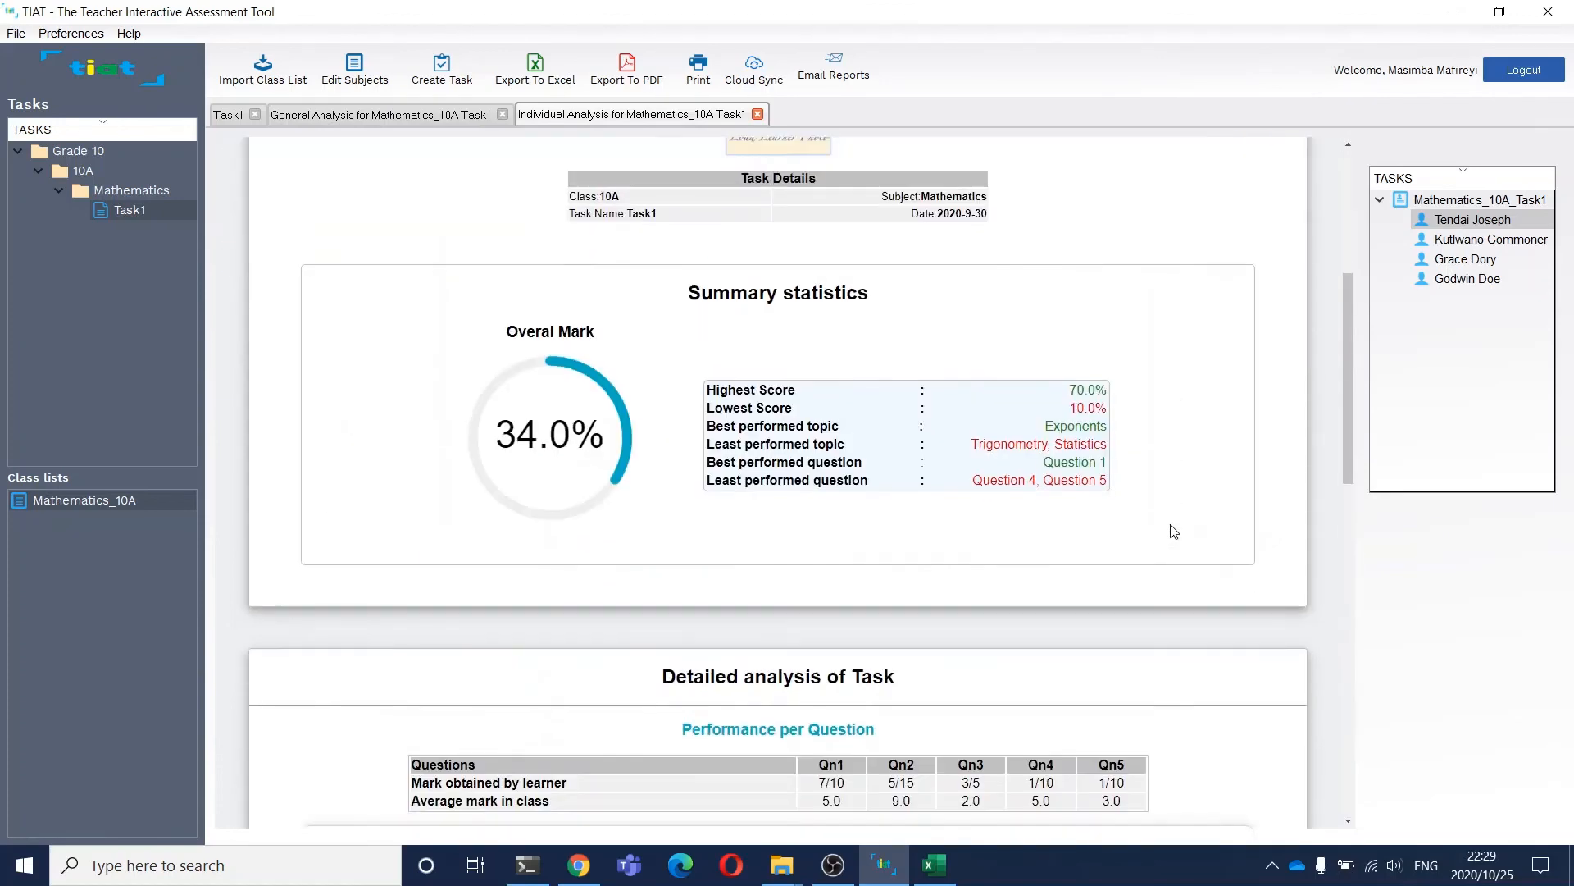